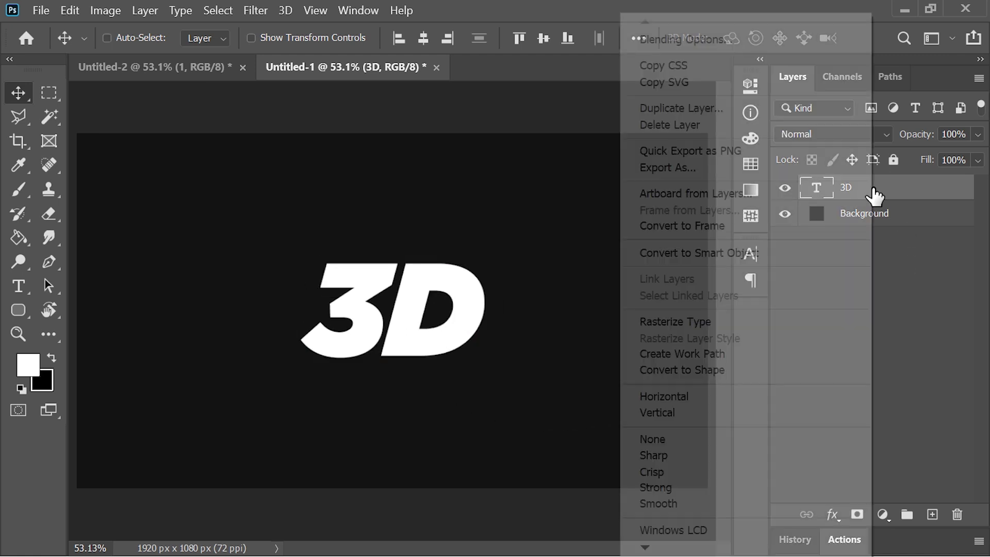
- Convert the 3D text layer to a smart object and place a copy beneath it
click(803, 260)
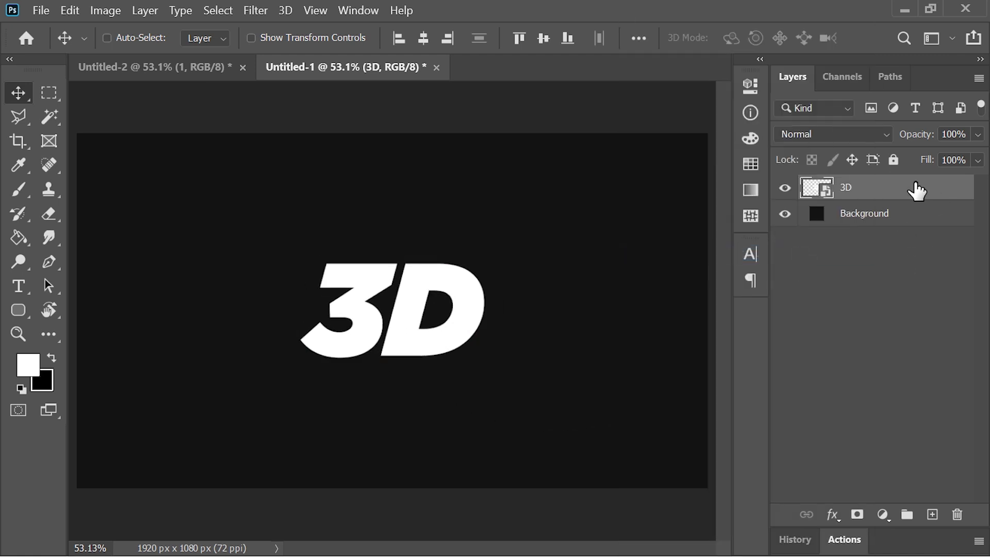
key(ctrl+j)
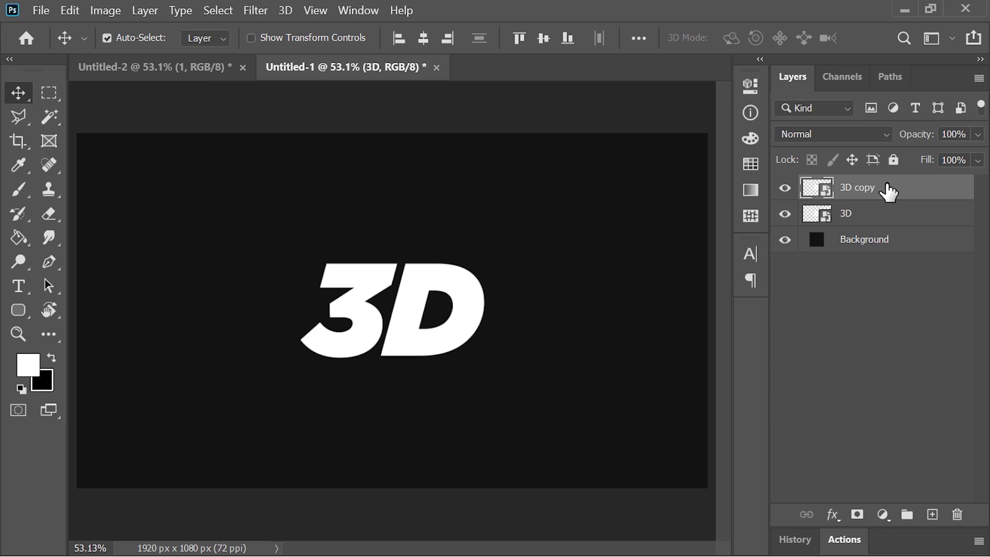
drag(887, 191, 870, 228)
- Group the 3D copy and name the group 'Extrusion'
key(ctrl+g)
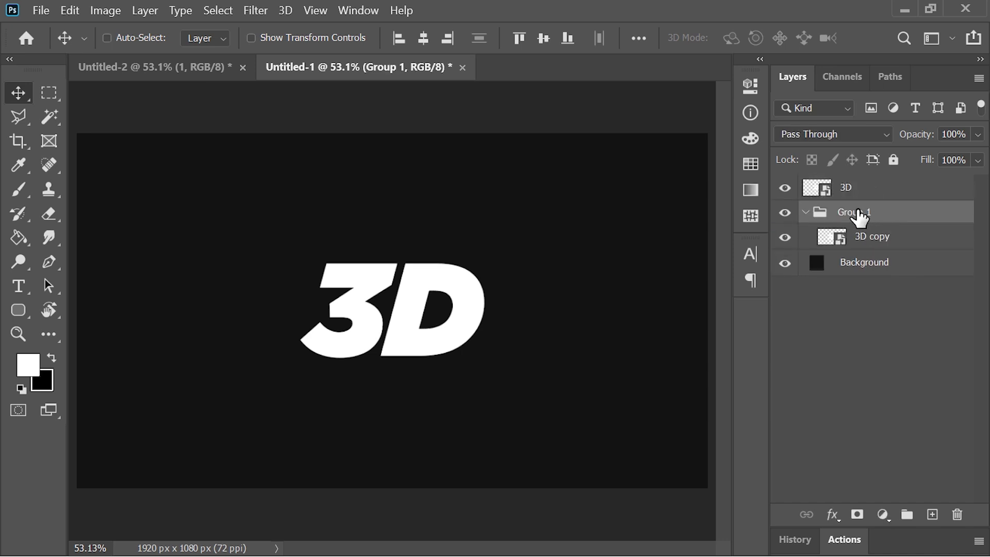
double_click(857, 211)
text(Ext)
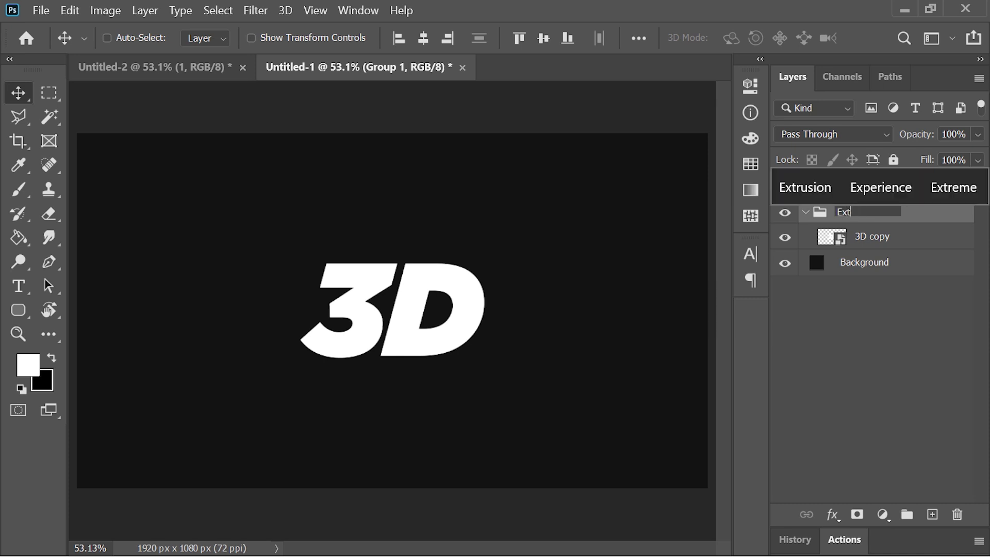
text(rusion)
key(Return)
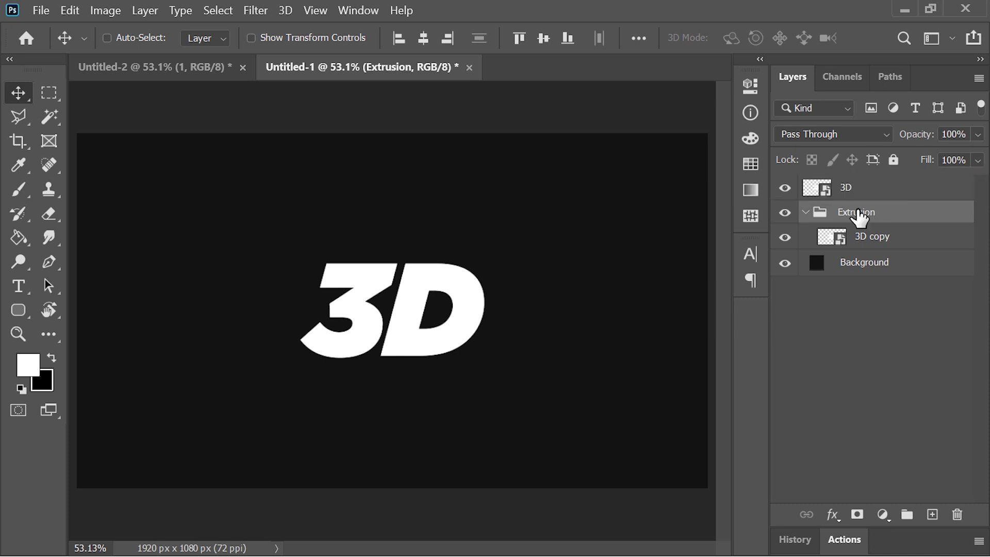
- Give the Extrusion group a black (000000) Color Overlay at about 40% opacity
right_click(859, 216)
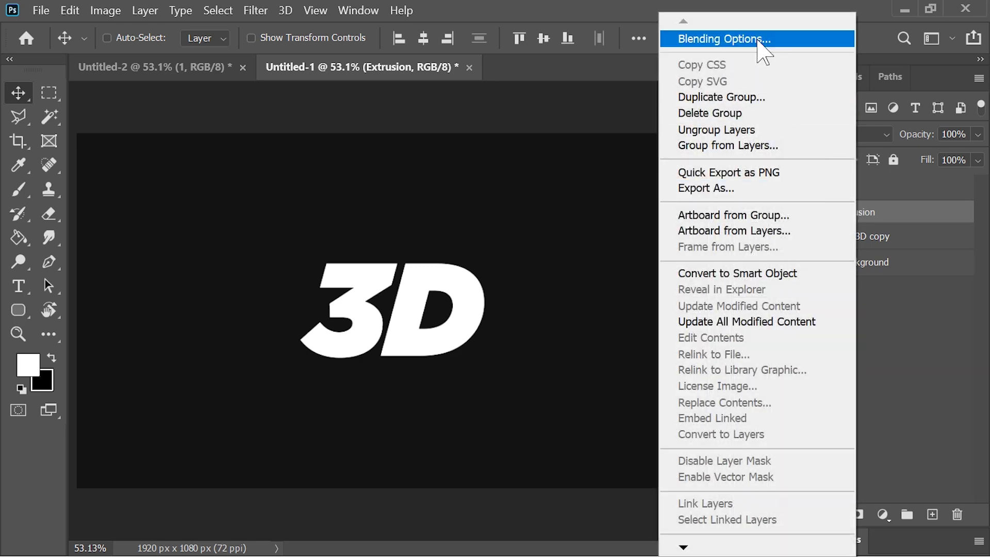
click(760, 48)
click(488, 278)
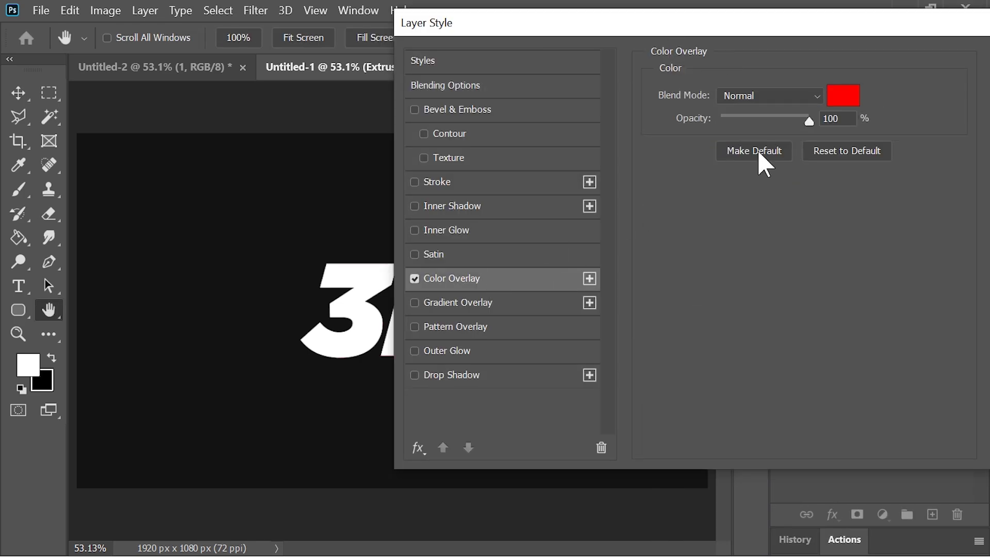
click(836, 105)
text(000000)
click(918, 51)
drag(809, 121, 748, 119)
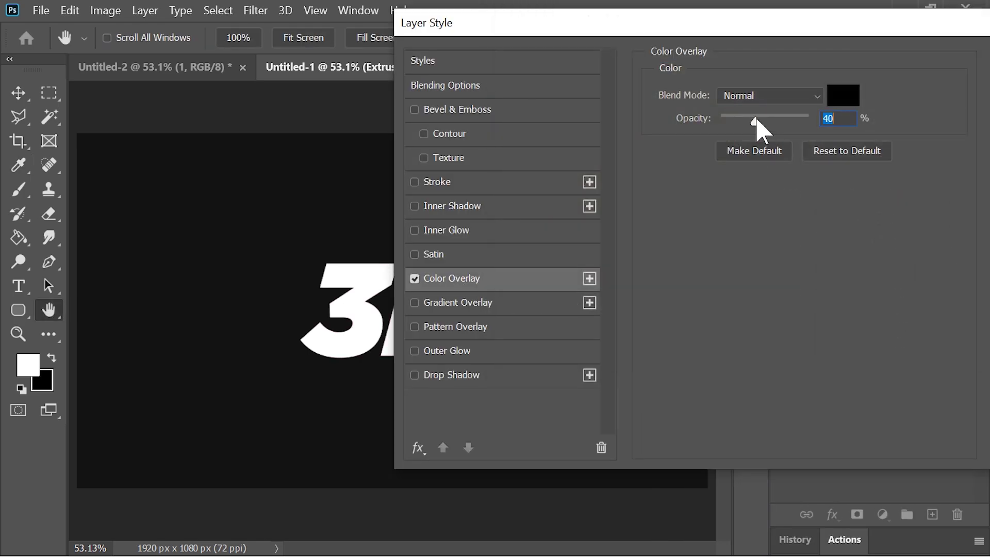
drag(790, 30, 660, 61)
click(938, 95)
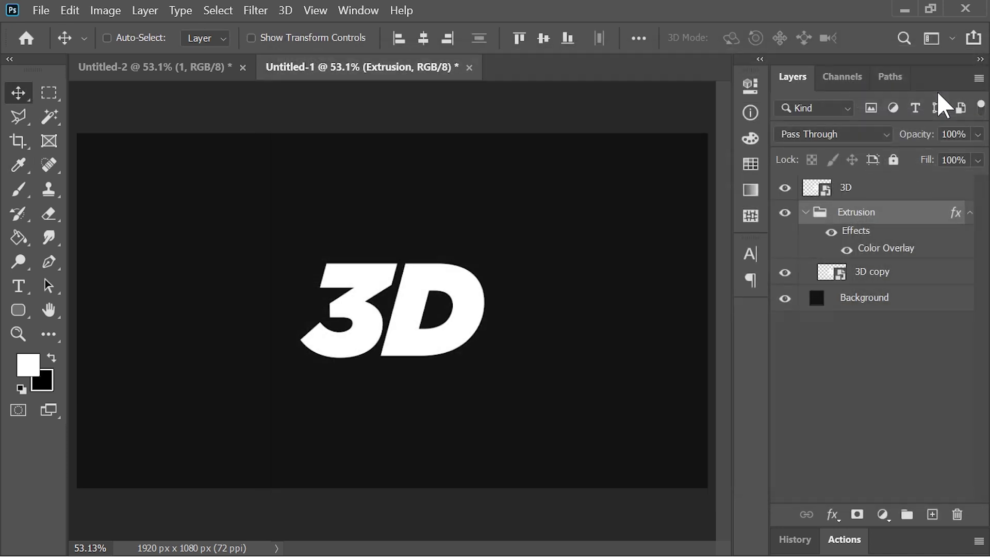
click(970, 212)
- Build the extrusion by repeatedly duplicating the 3D copy and nudging each one right
click(885, 241)
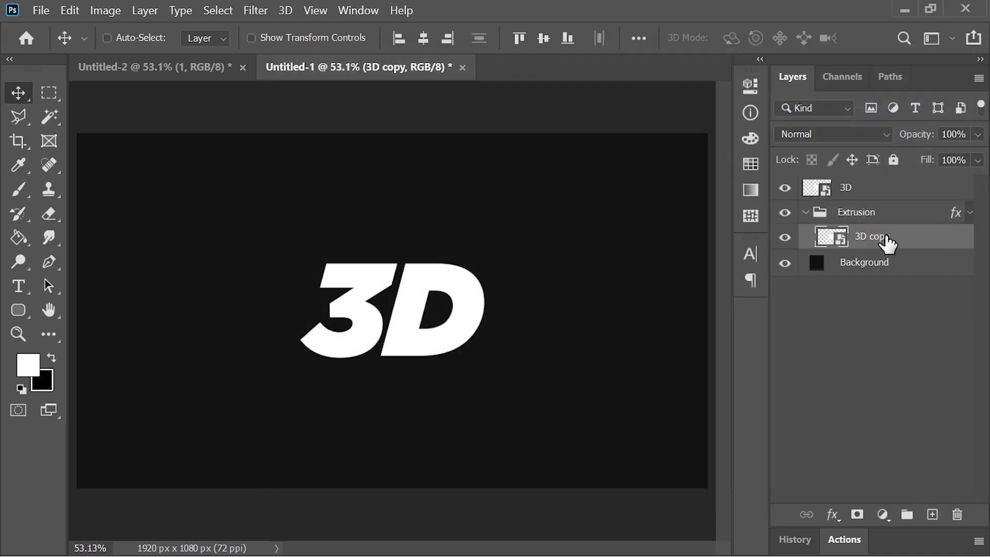
key(ctrl+j)
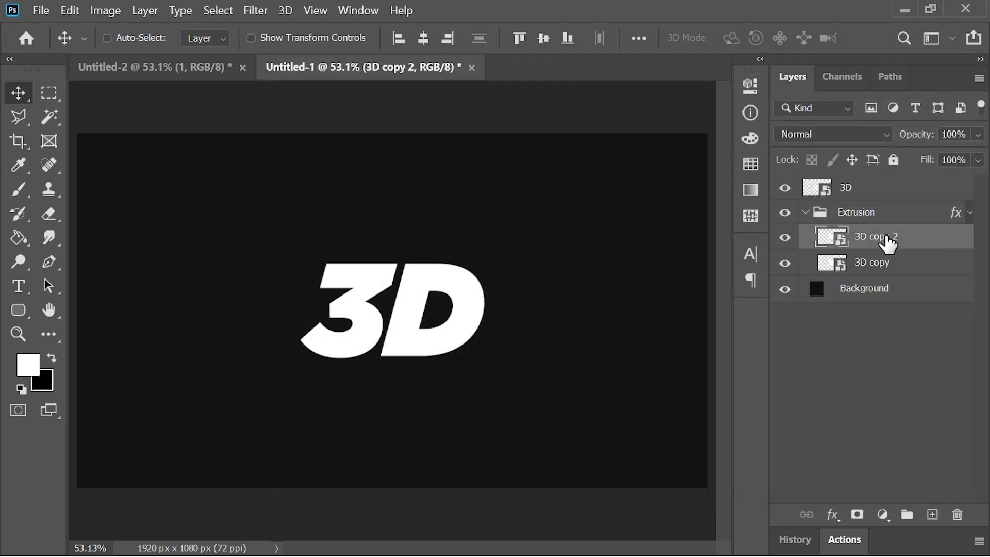
key(Right)
key(ctrl+j)
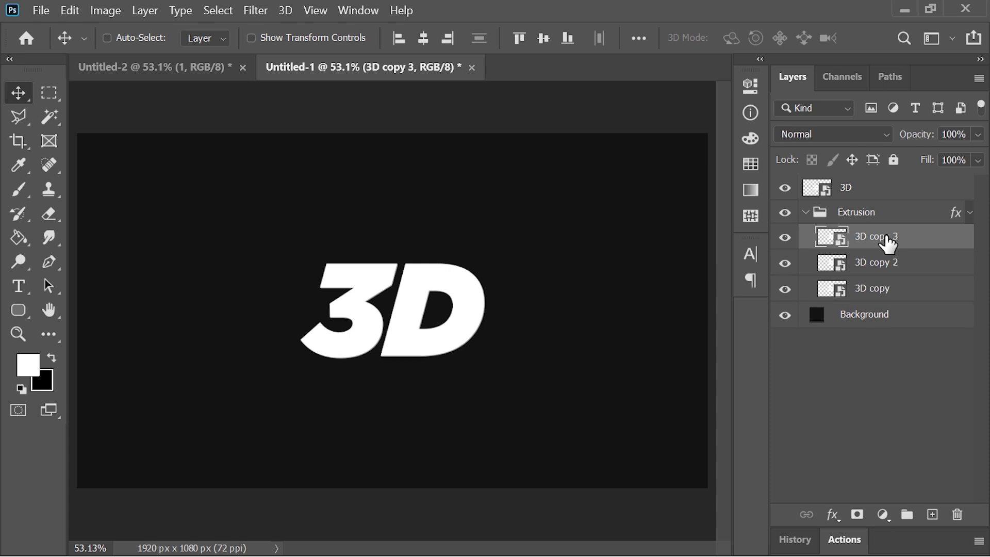
key(ctrl+j)
key(Right)
key(ctrl+j)
key(Right)
key(ctrl+j)
key(Right)
key(ctrl+j)
key(Right)
key(ctrl+j)
key(Right)
key(ctrl+j)
key(Right)
key(ctrl+j)
key(Right)
key(ctrl+j)
key(Right)
key(ctrl+j)
key(Right)
key(ctrl+j)
key(Right)
key(ctrl+j)
key(Right)
key(ctrl+j)
key(Right)
key(ctrl+j)
key(Right)
key(ctrl+j)
key(Right)
key(ctrl+j)
key(Right)
key(ctrl+j)
key(Right)
key(ctrl+j)
key(Right)
key(ctrl+j)
key(Right)
key(ctrl+j)
key(Right)
key(ctrl+j)
key(Right)
key(ctrl+j)
key(Right)
key(ctrl+j)
key(Right)
key(ctrl+j)
key(Right)
key(ctrl+j)
key(Right)
key(ctrl+j)
key(Right)
key(ctrl+j)
key(Right)
key(ctrl+j)
key(Right)
key(ctrl+j)
key(Right)
key(ctrl+j)
key(Right)
key(ctrl+j)
key(Right)
key(ctrl+j)
key(Right)
key(ctrl+j)
key(Right)
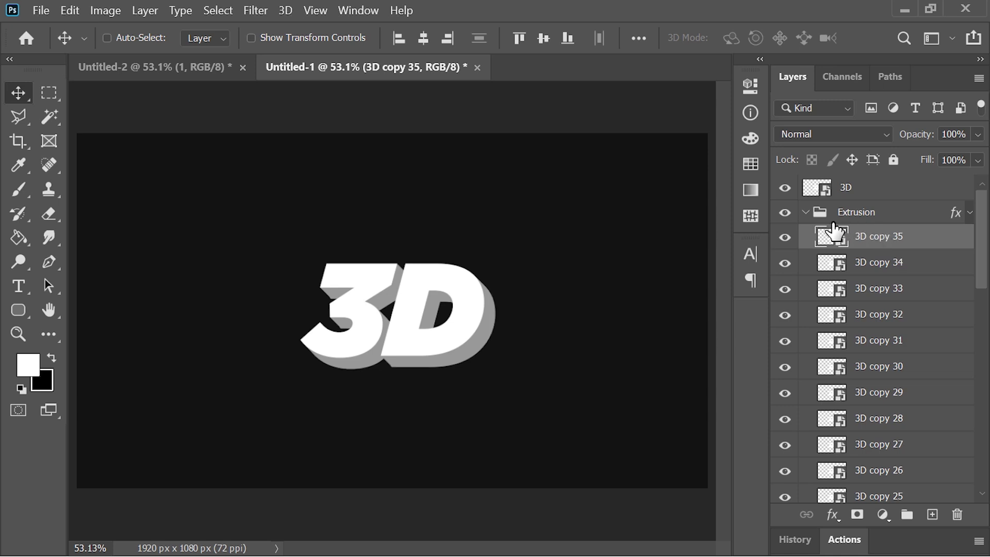
- Select the 3D layer and Extrusion group together and shift the text slightly right
click(805, 221)
shift+click(845, 188)
mouse_move(438, 347)
mouse_down()
mouse_move(447, 347)
mouse_move(437, 347)
mouse_up()
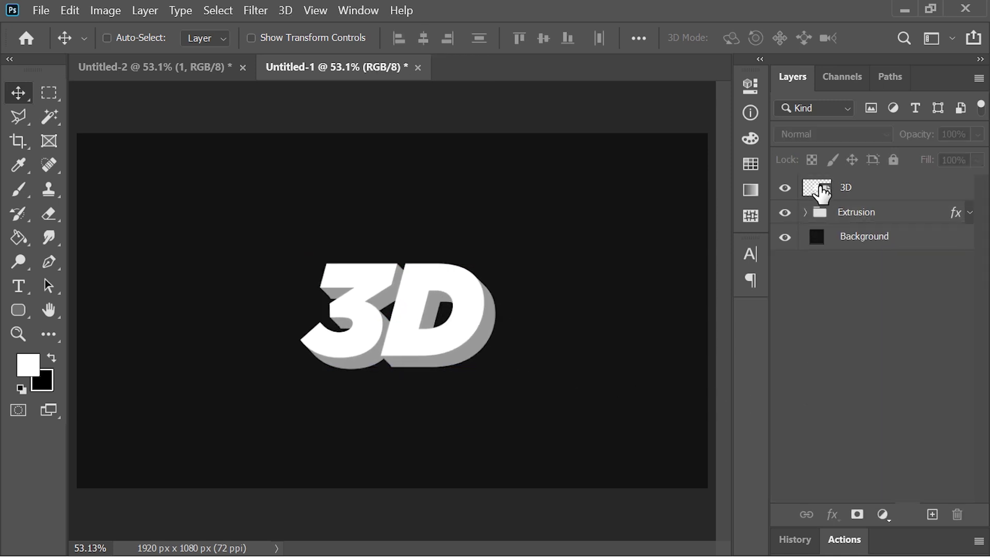
- In the 3D smart object's contents, change the text to EDIT
double_click(820, 190)
double_click(821, 194)
key(End)
text(IT)
key(ctrl+a)
- Use Image > Reveal All to fit the whole word, then close and save the smart object
click(18, 93)
click(105, 10)
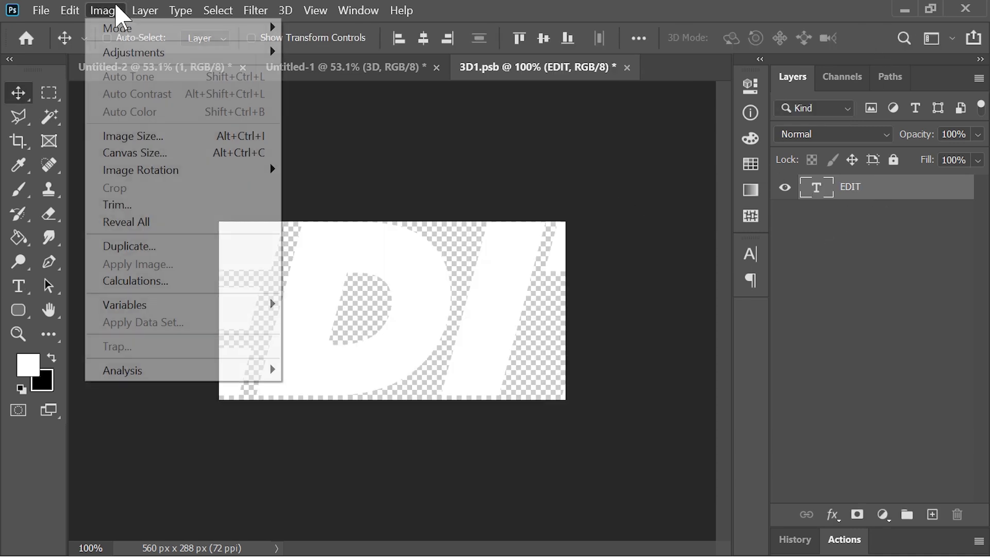
click(126, 218)
key(ctrl+0)
click(627, 67)
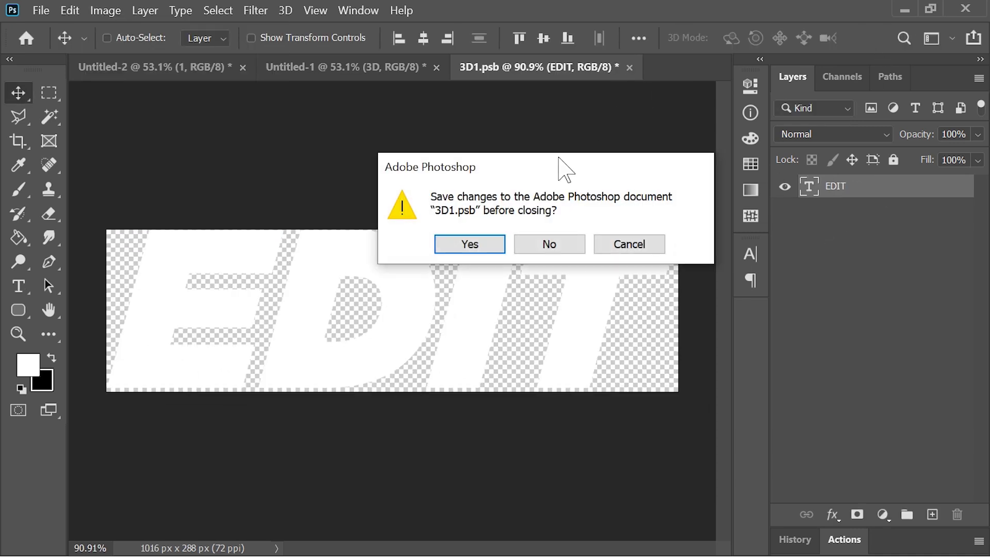
click(472, 243)
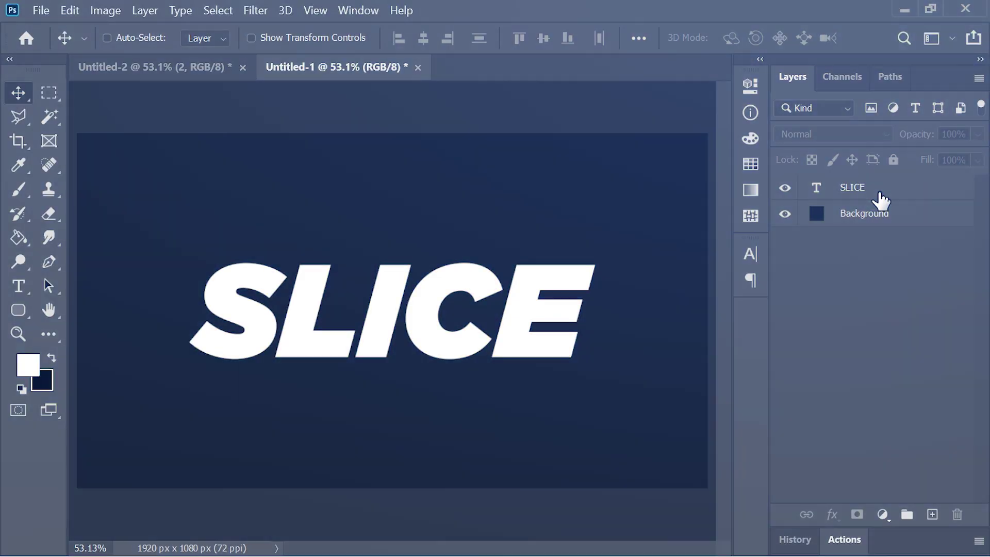
- Convert the SLICE text layer to a smart object
click(895, 192)
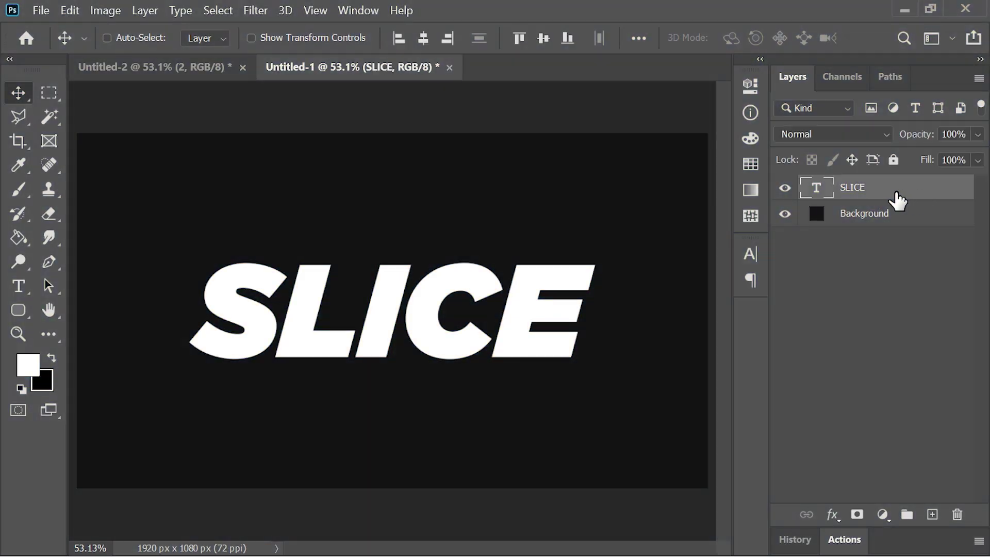
right_click(885, 195)
click(779, 249)
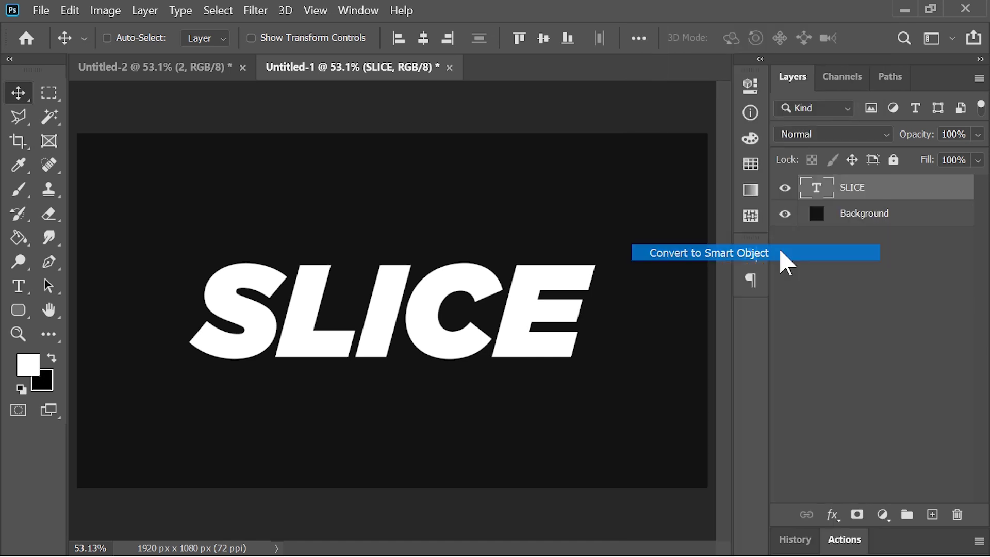
- Select the canvas below a diagonal line with the Polygonal Lasso and mask SLICE to it
right_click(18, 116)
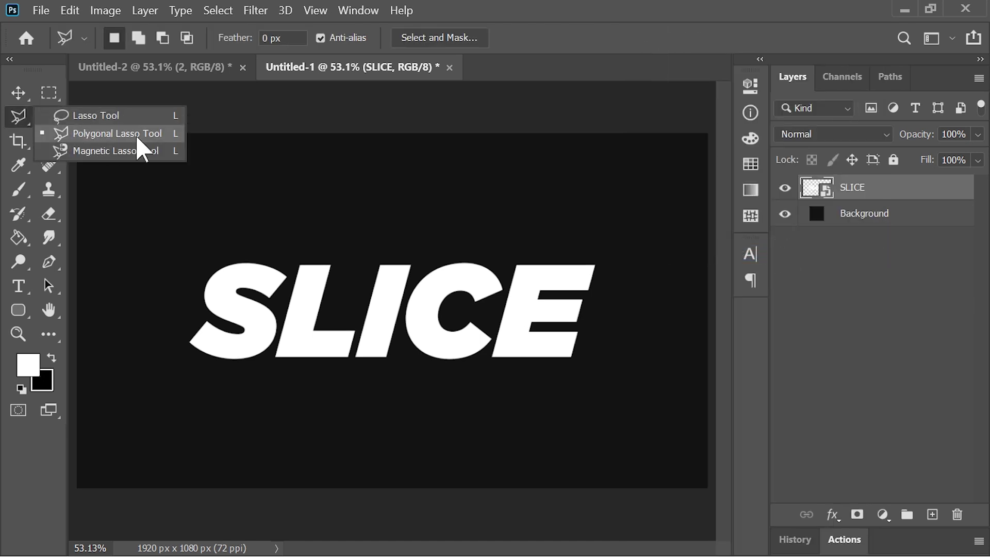
click(137, 138)
click(709, 256)
click(76, 368)
click(76, 503)
click(709, 504)
click(710, 256)
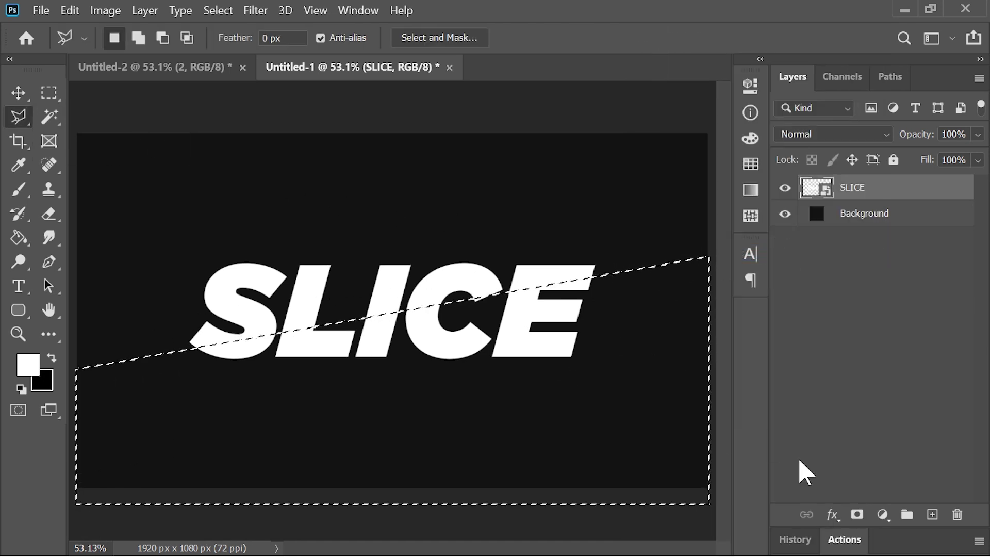
click(856, 515)
- Duplicate the masked SLICE layer and invert the copy's mask to show the top half
key(v)
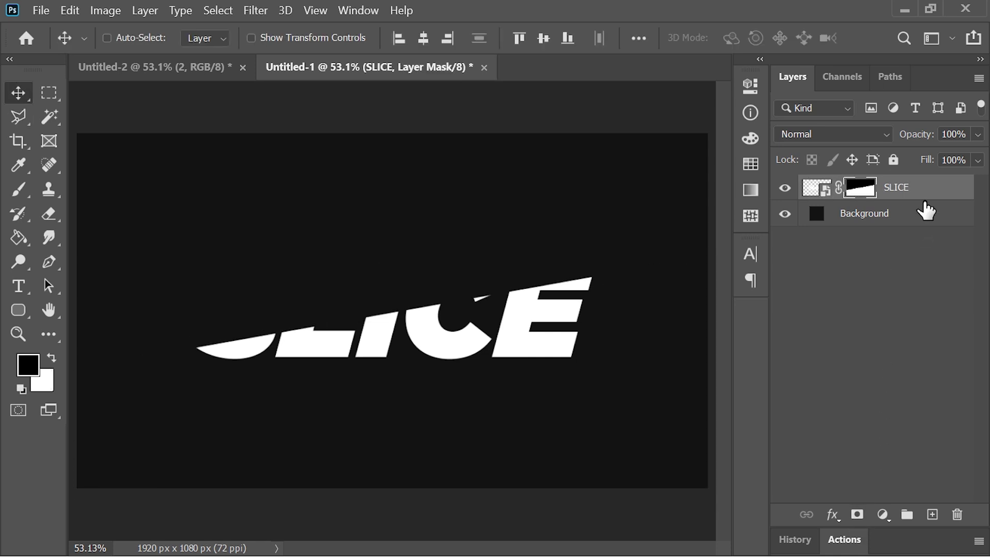
key(ctrl+j)
key(x)
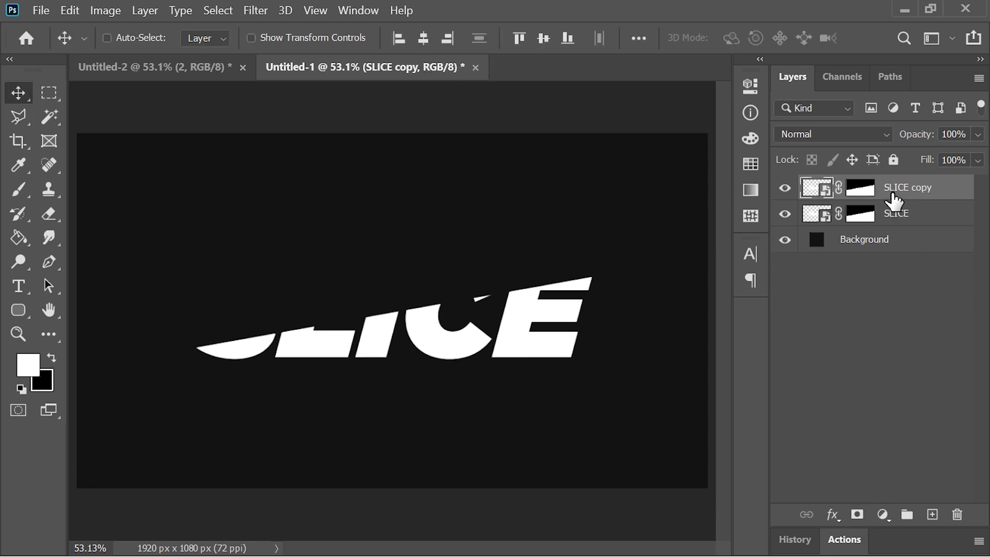
click(861, 188)
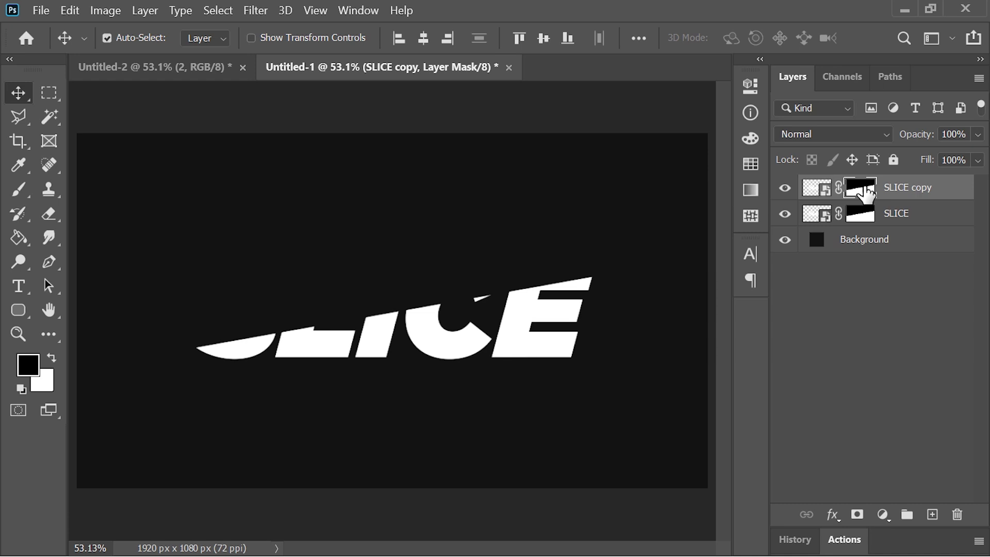
key(ctrl+i)
- Offset the top half slightly along the diagonal cut
drag(240, 316, 216, 278)
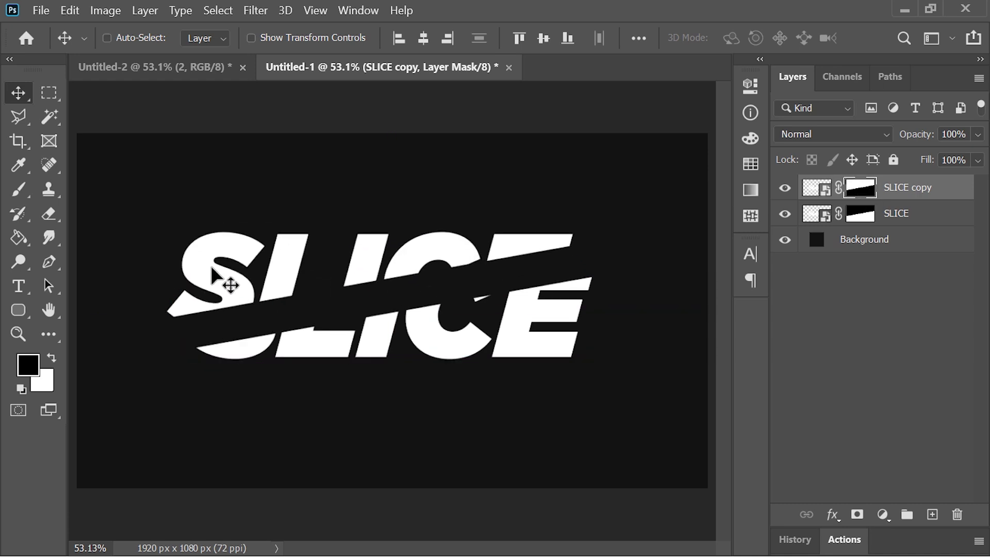
ctrl+click(327, 354)
drag(327, 354, 398, 393)
mouse_move(278, 288)
mouse_down()
mouse_move(265, 290)
mouse_move(277, 289)
mouse_up()
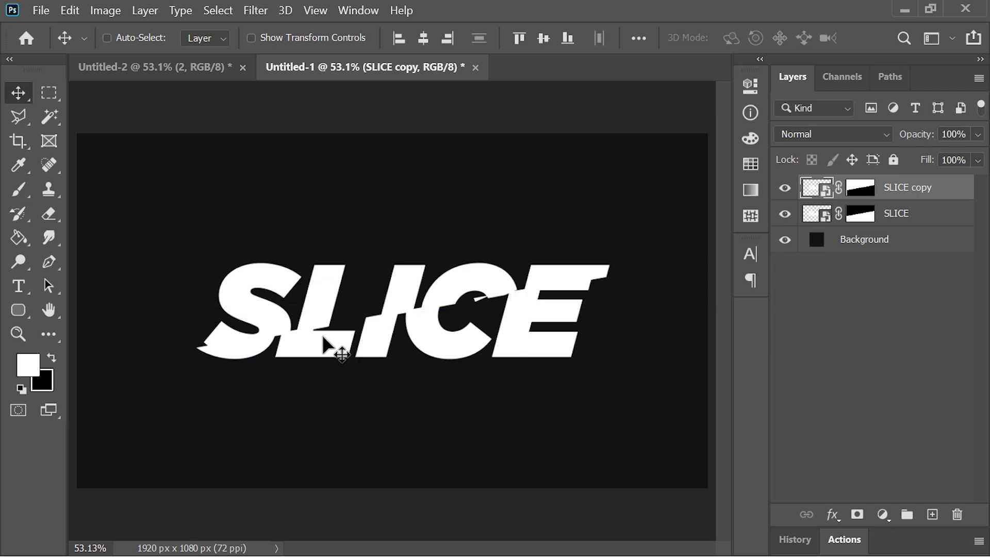
- Add a drop shadow to the SLICE copy, entering 20 and a distance of 30
right_click(817, 195)
click(707, 189)
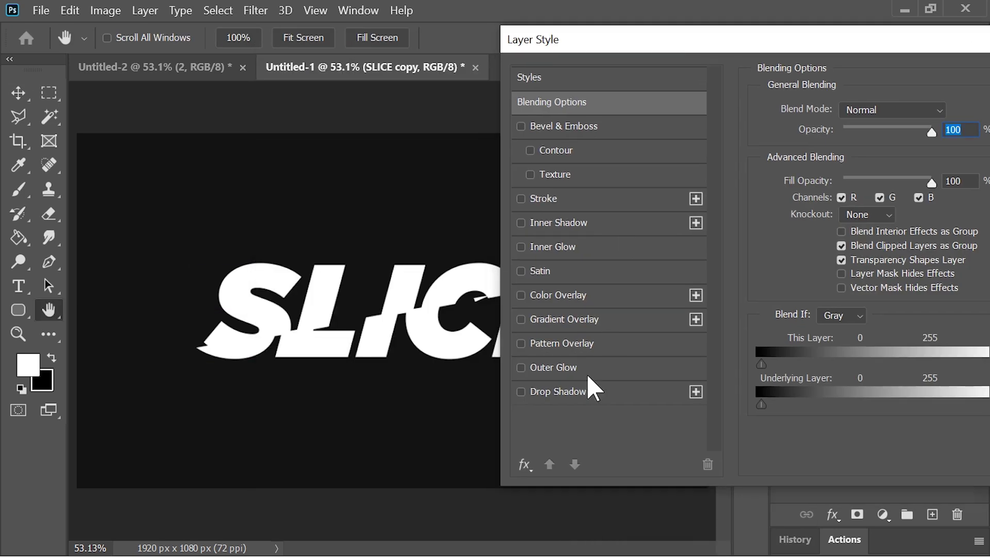
click(589, 388)
drag(679, 33, 633, 34)
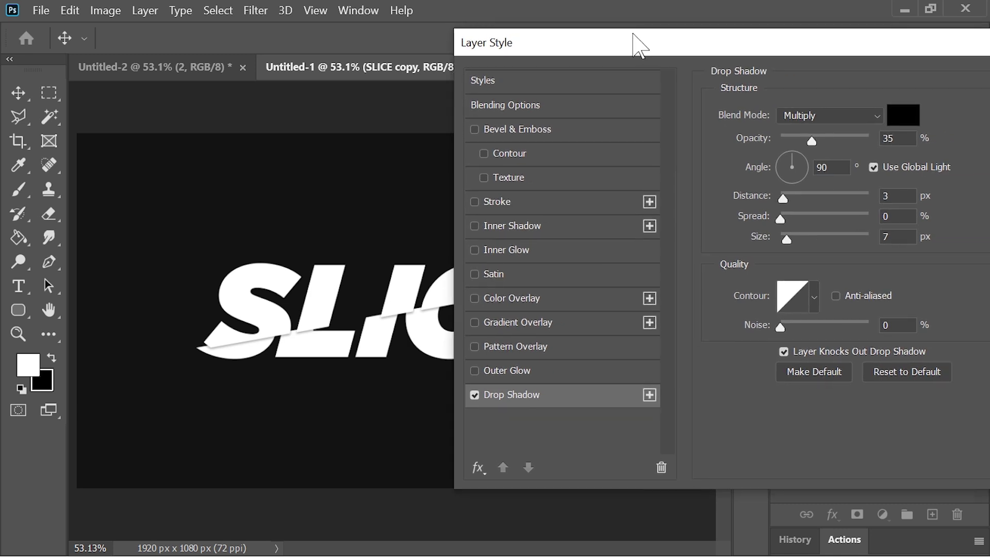
text(20)
double_click(904, 238)
text(30)
click(892, 197)
drag(825, 51, 713, 87)
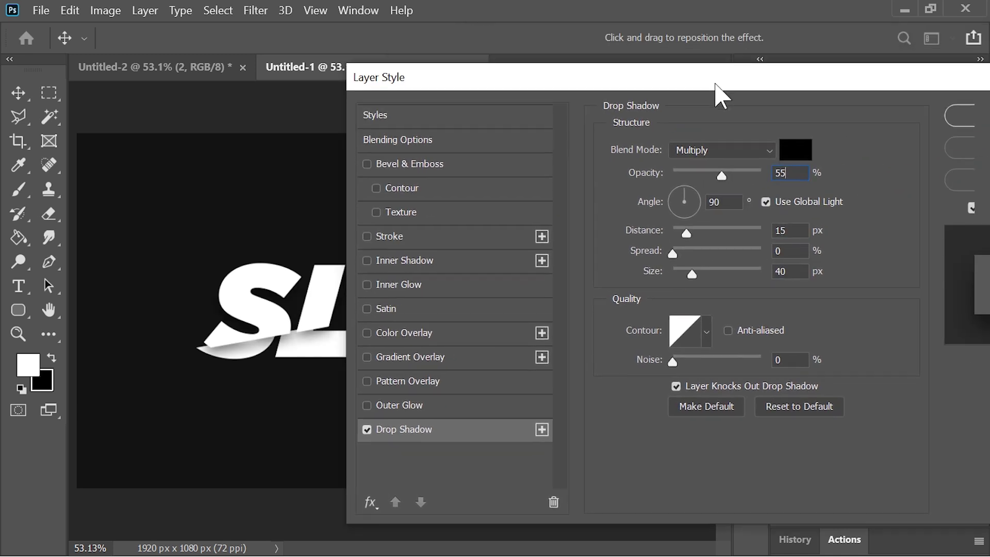
click(949, 125)
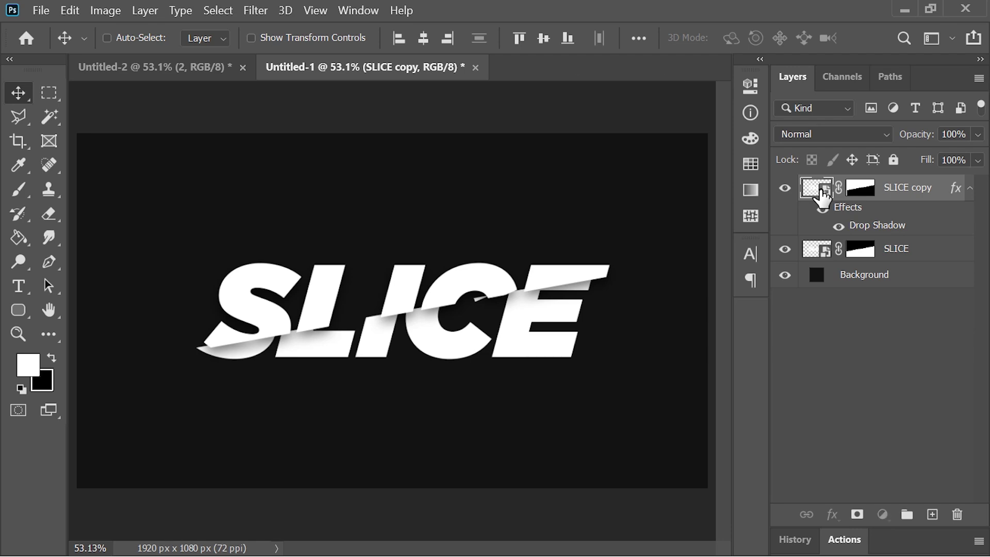
- Change the smart object's text to WAQAS and save it back into the design
double_click(821, 191)
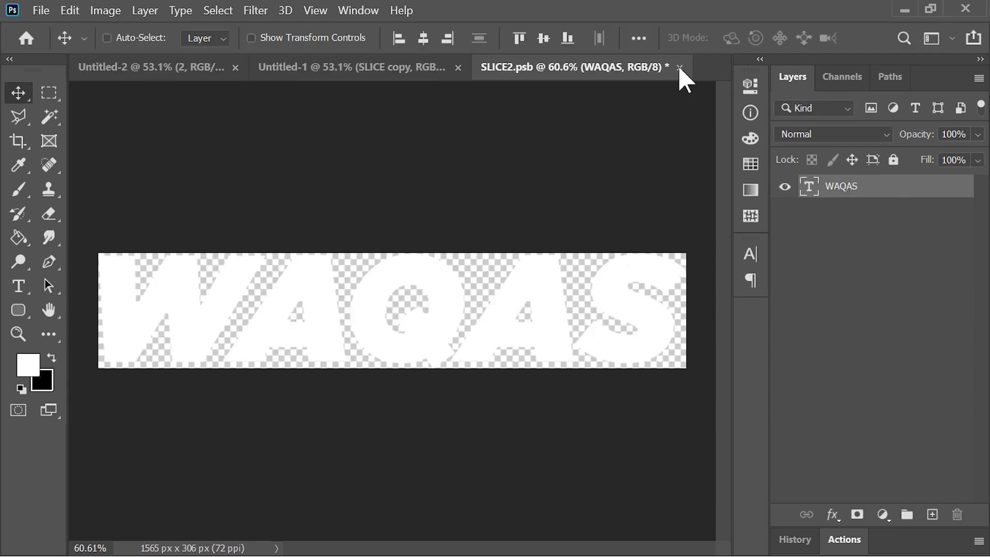
click(679, 67)
click(469, 244)
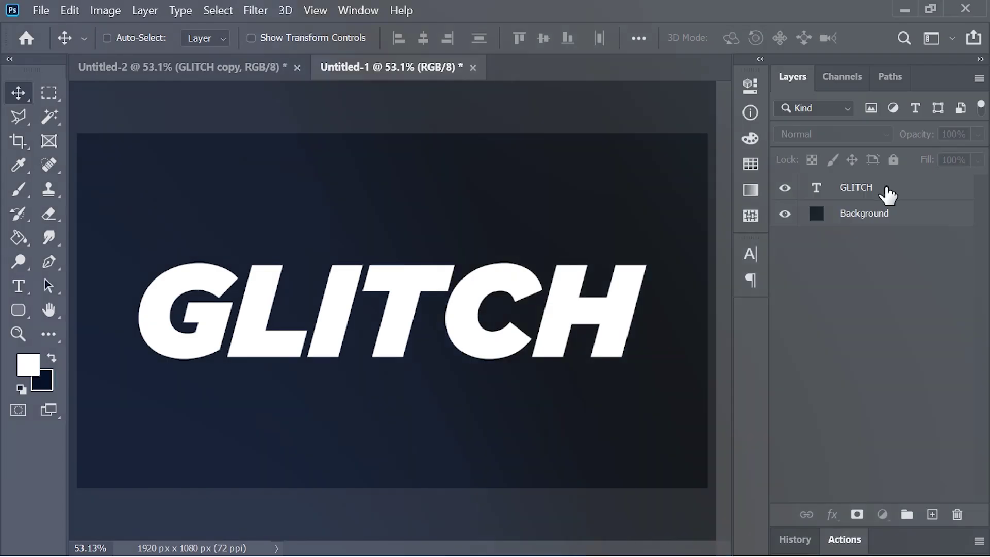
- Convert the GLITCH text layer to a smart object
click(892, 196)
right_click(911, 198)
click(805, 253)
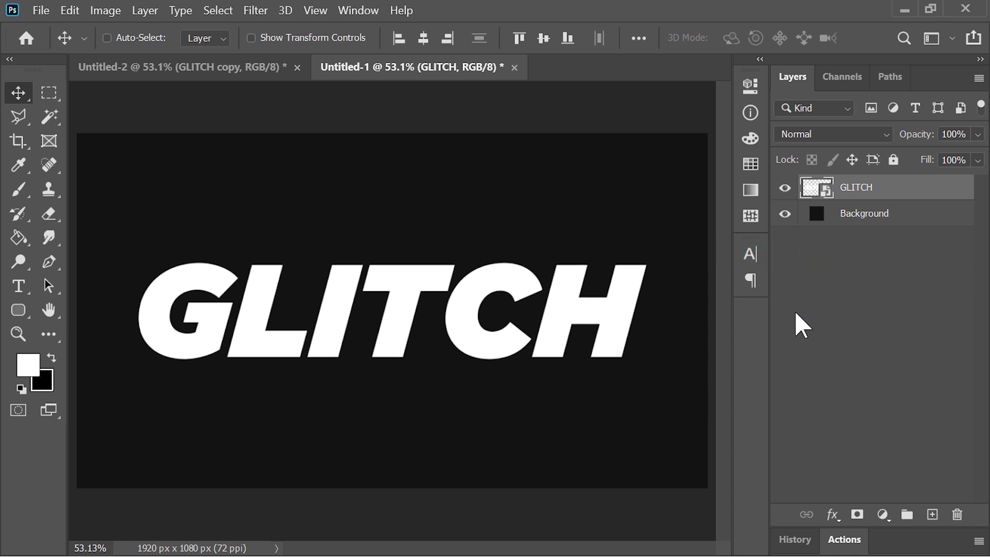
- Select thin horizontal strips across the GLITCH letters and mask them out
click(49, 94)
drag(147, 259, 240, 269)
shift+drag(160, 294, 228, 306)
shift+drag(196, 337, 250, 344)
shift+drag(265, 281, 417, 288)
shift+drag(466, 279, 631, 284)
shift+drag(561, 320, 636, 326)
shift+drag(507, 332, 440, 339)
shift+drag(491, 309, 430, 314)
shift+drag(353, 350, 308, 358)
shift+drag(283, 312, 246, 318)
shift+drag(415, 315, 351, 322)
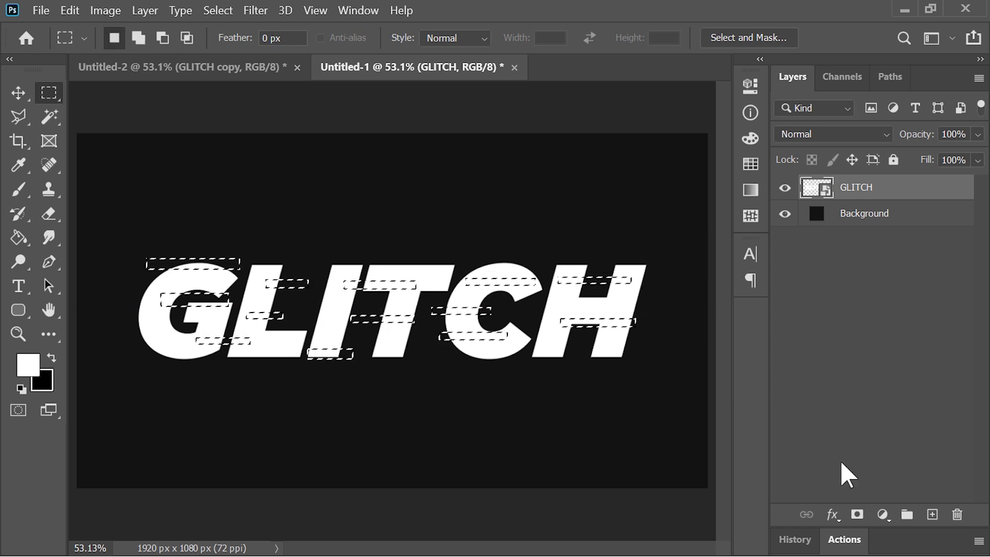
alt+click(856, 514)
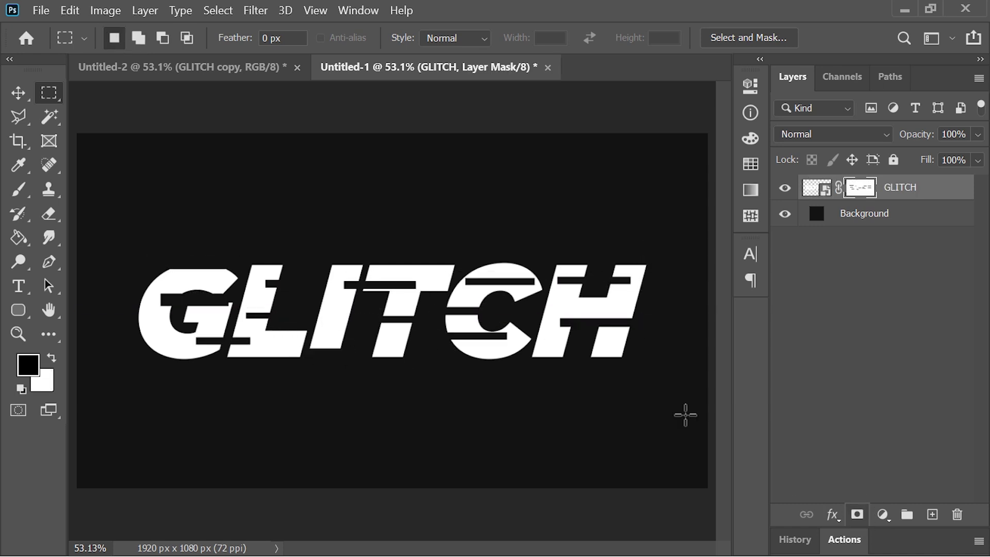
- Untick the R channel in Blending Options so GLITCH turns cyan, then duplicate the layer
key(v)
right_click(814, 185)
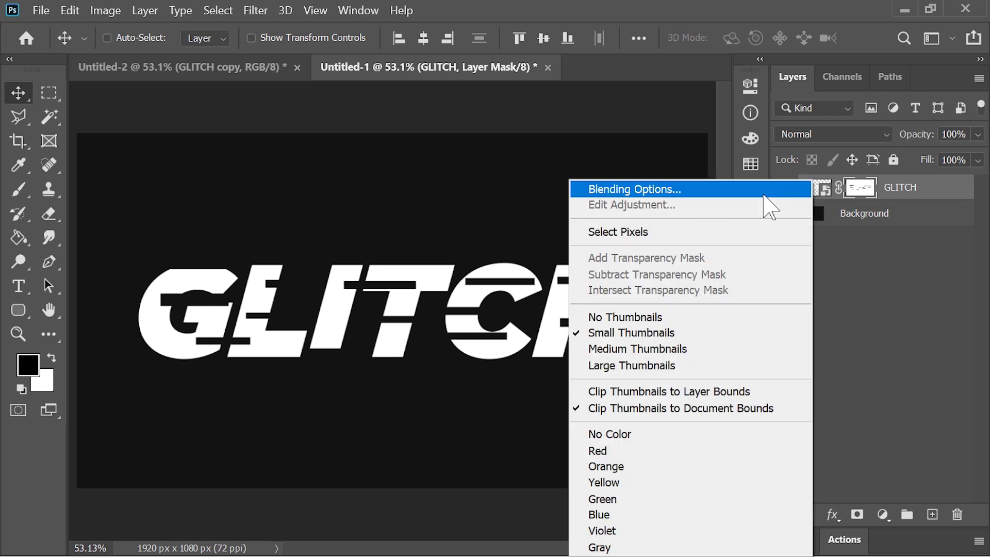
click(719, 191)
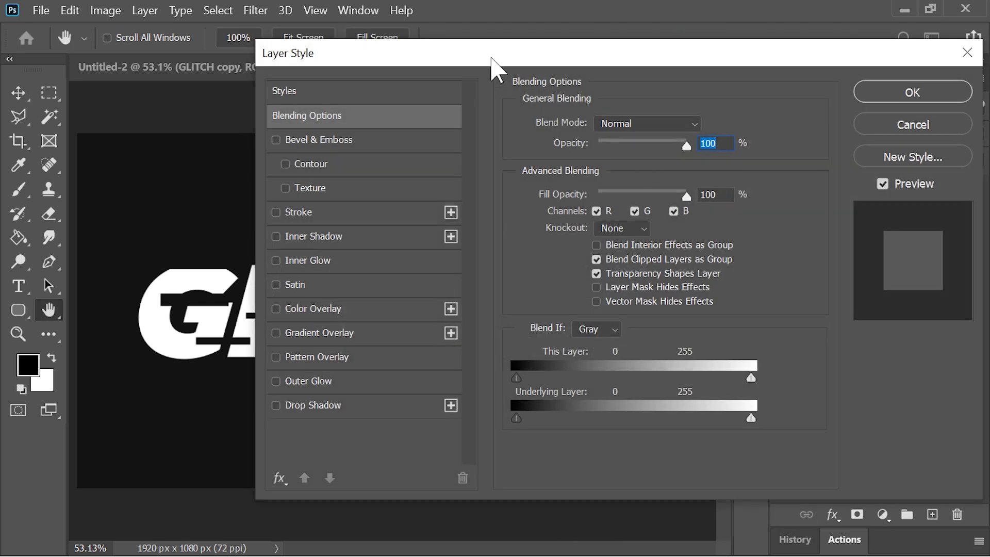
drag(491, 58, 536, 46)
click(641, 199)
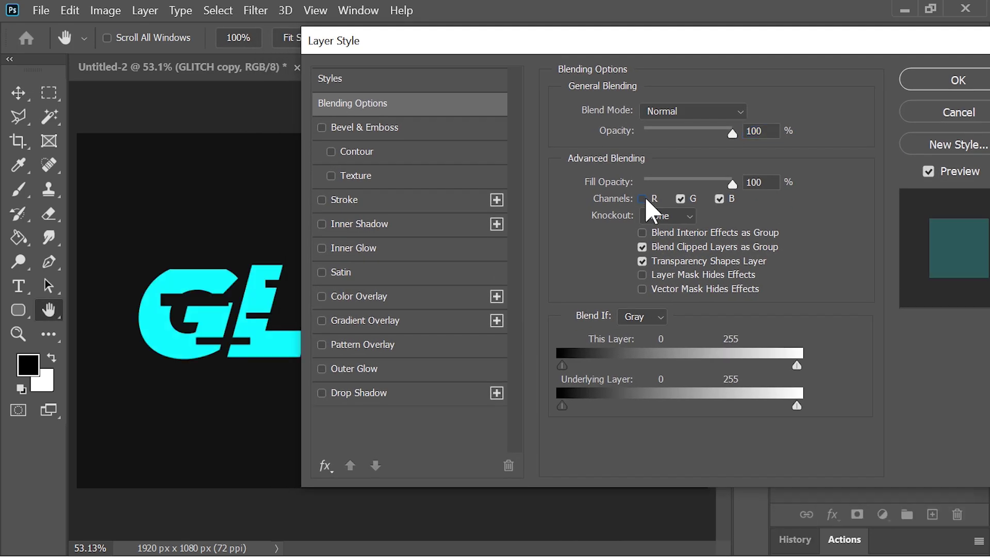
drag(223, 339, 246, 364)
click(955, 80)
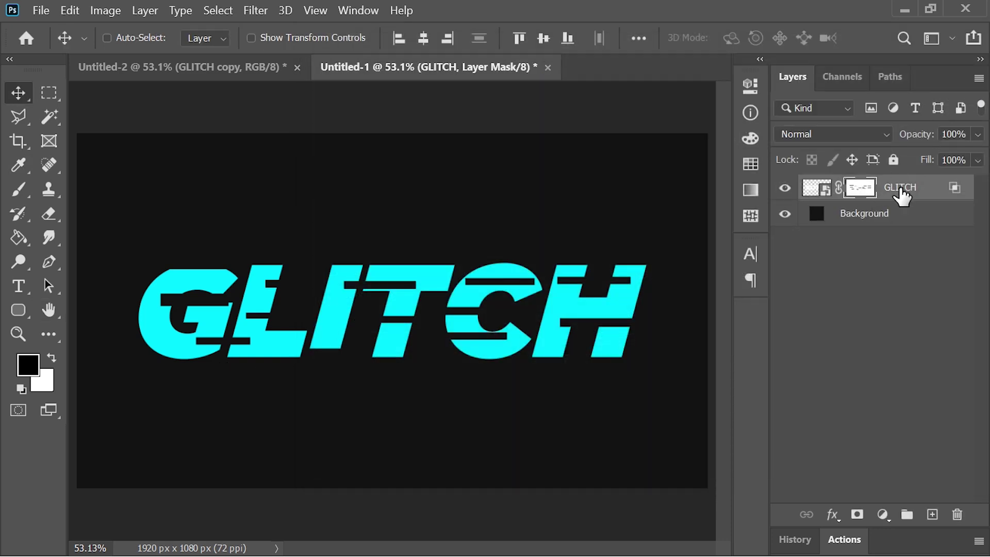
key(ctrl+j)
- Make GLITCH copy magenta (R on, G off) and nudge it a few pixels right
key(x)
right_click(825, 193)
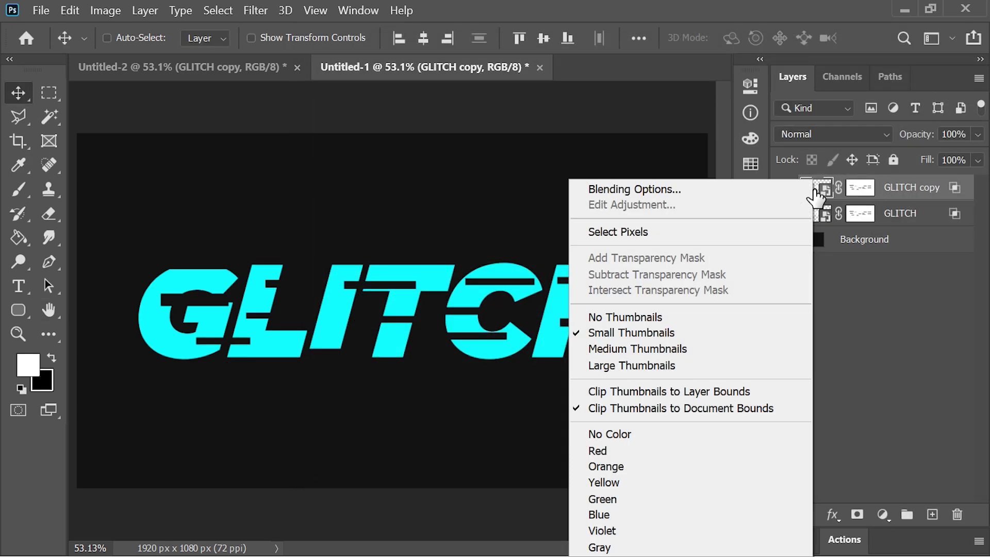
click(725, 189)
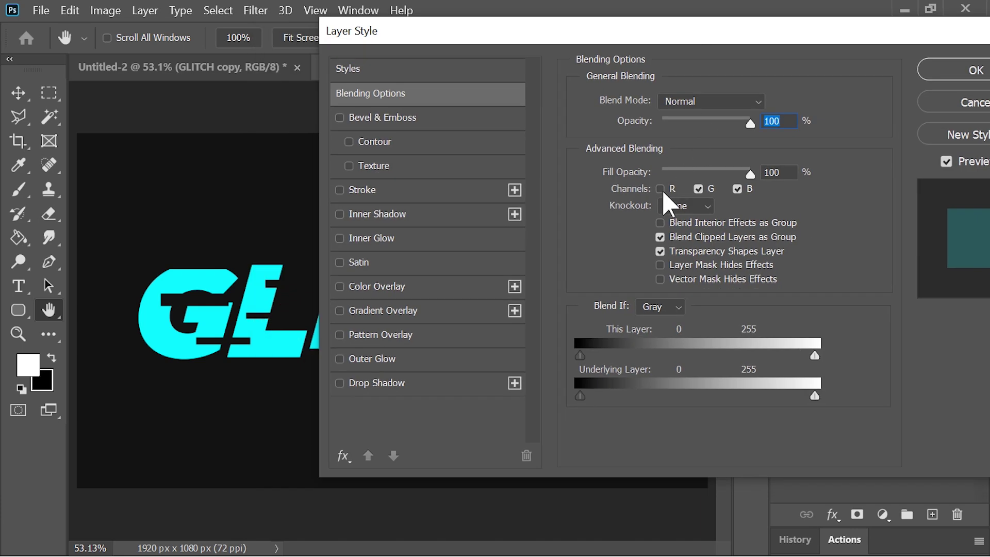
click(660, 189)
click(698, 189)
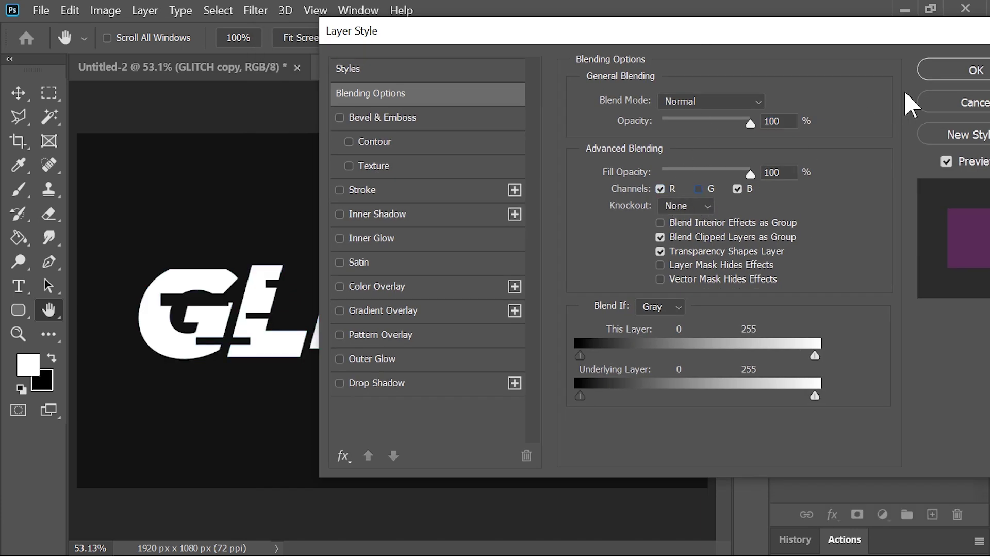
click(956, 70)
key(Right)
key(Right)
key(Right)
key(Right)
key(Right)
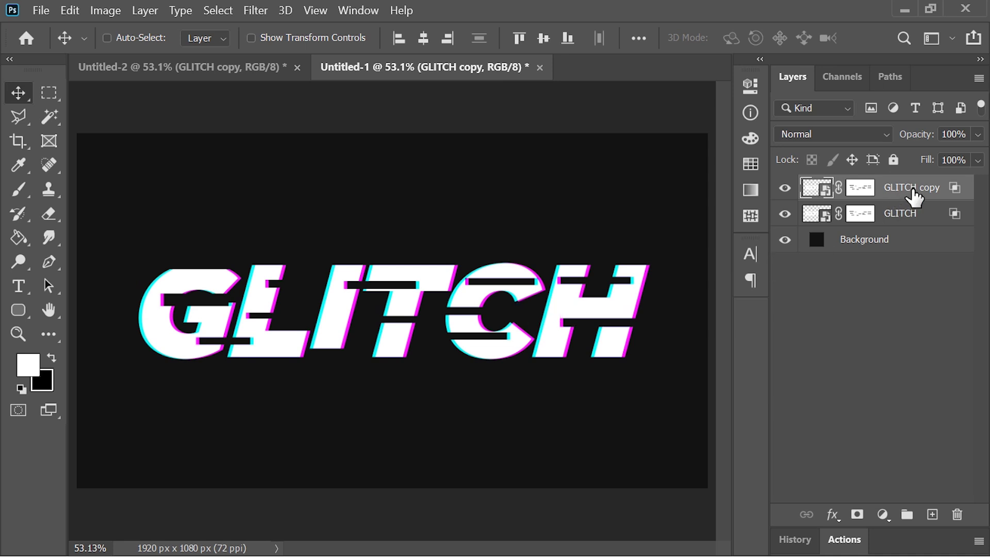
- Create GLITCH copy 2, hide the other GLITCH layers, and re-enable its green channel
key(ctrl+j)
drag(784, 213, 784, 239)
right_click(821, 198)
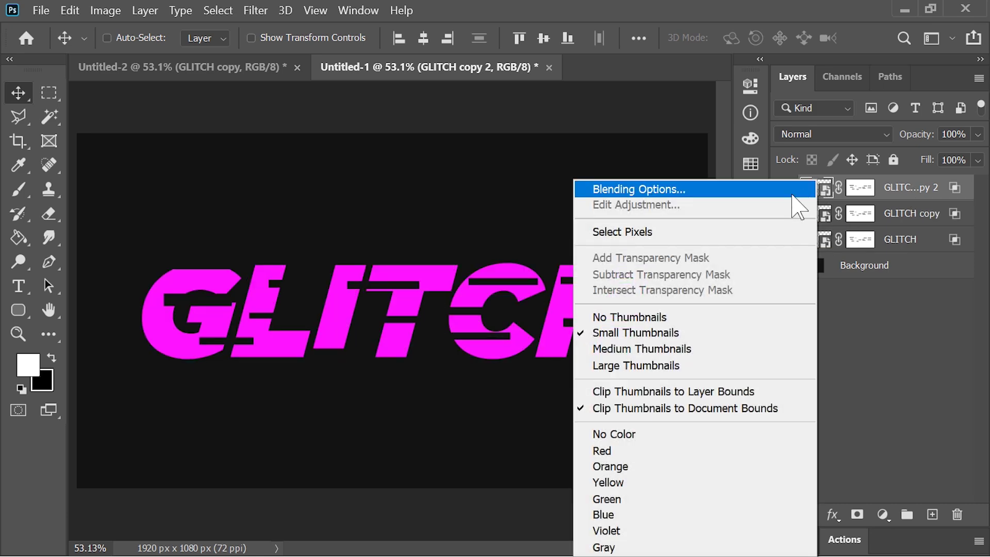
click(781, 191)
click(634, 189)
click(633, 190)
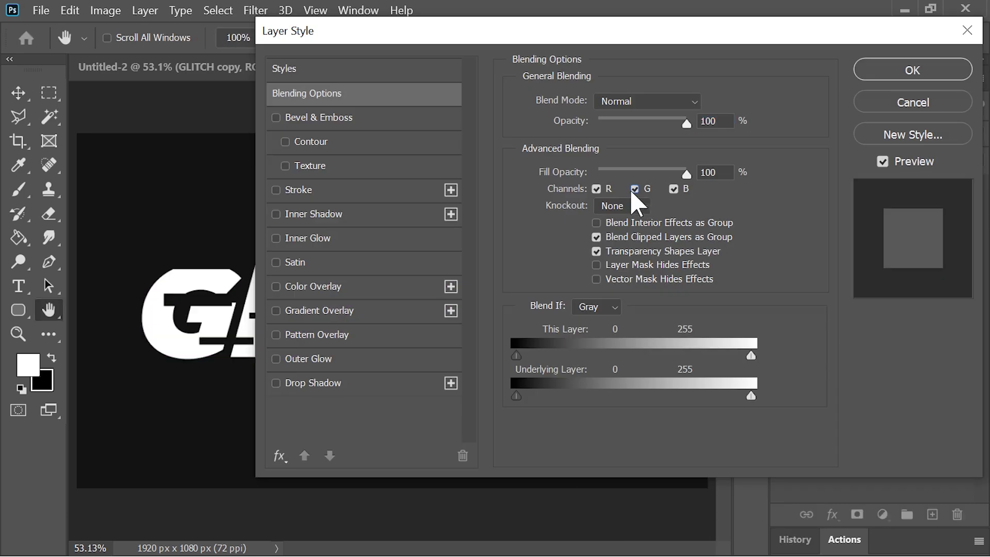
- Invert GLITCH copy 2's mask and show the GLITCH and GLITCH copy layers again
click(912, 73)
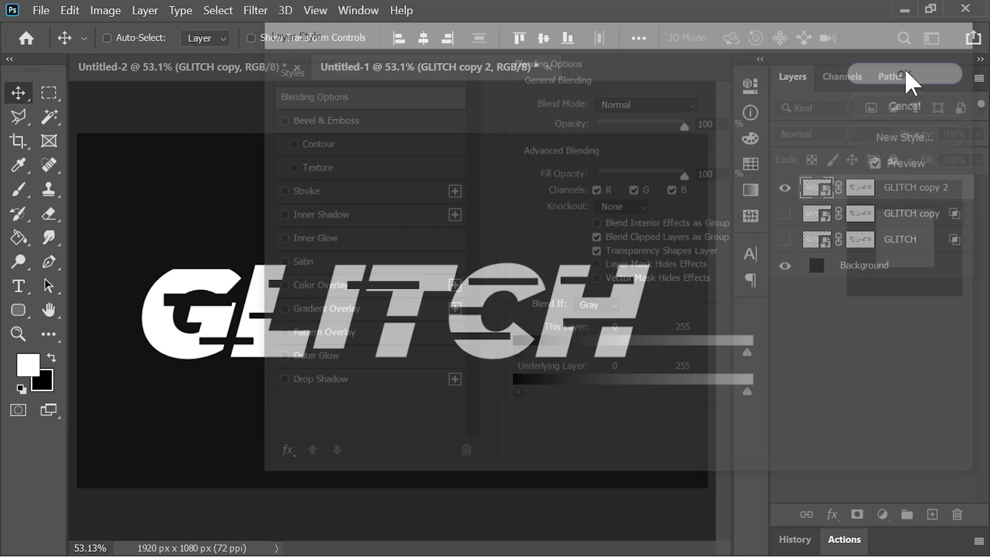
click(859, 191)
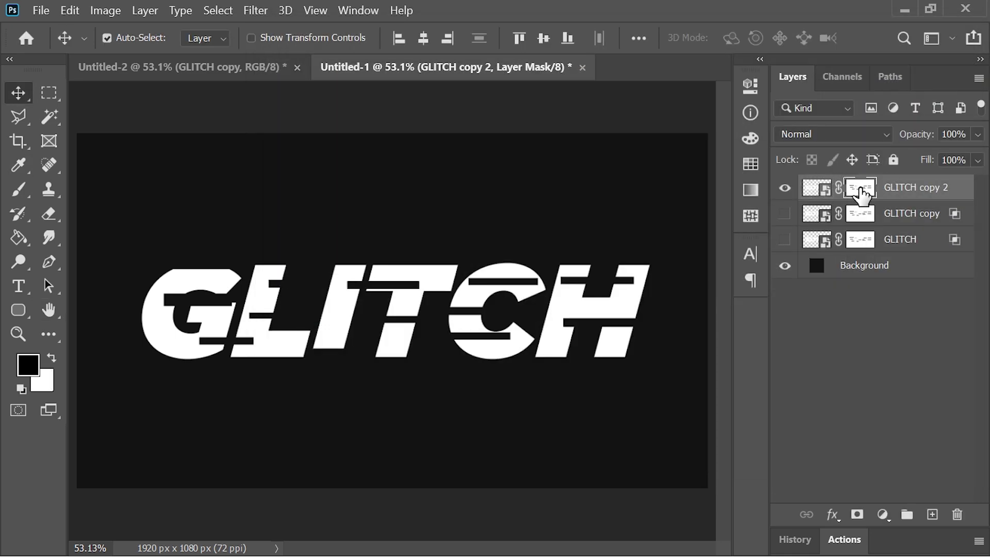
key(ctrl+i)
drag(781, 227, 784, 242)
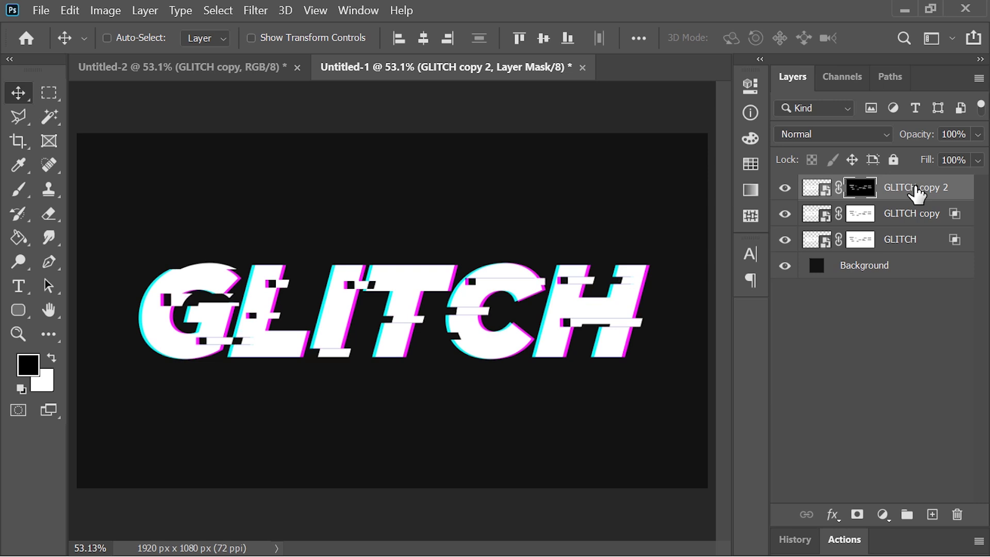
- Replace the text in GLITCH copy 2's smart object with WAQAS
double_click(816, 191)
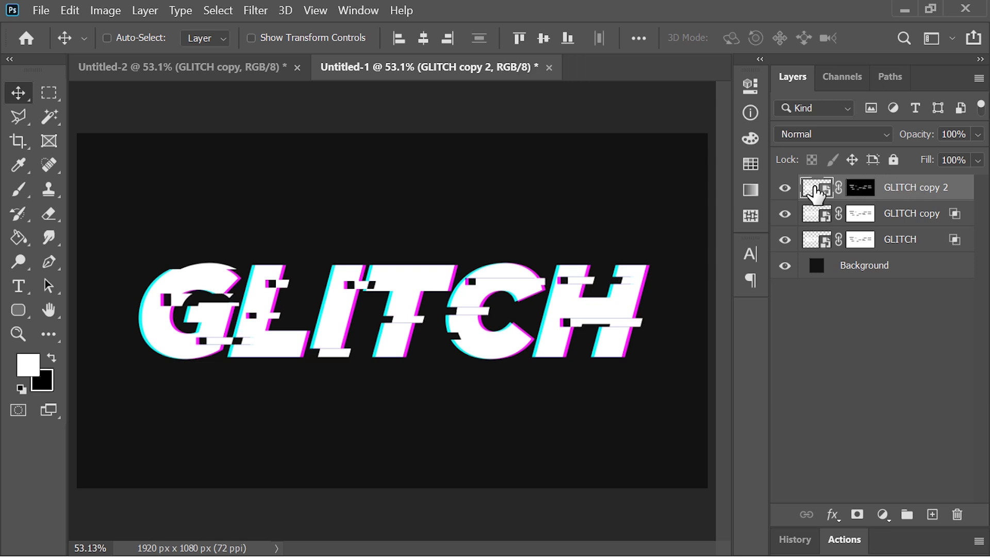
double_click(810, 194)
text(WAQAS)
key(ctrl+Return)
- Use Image > Reveal All in GLITCH3.psb, then close it and save the changes
click(108, 11)
click(147, 219)
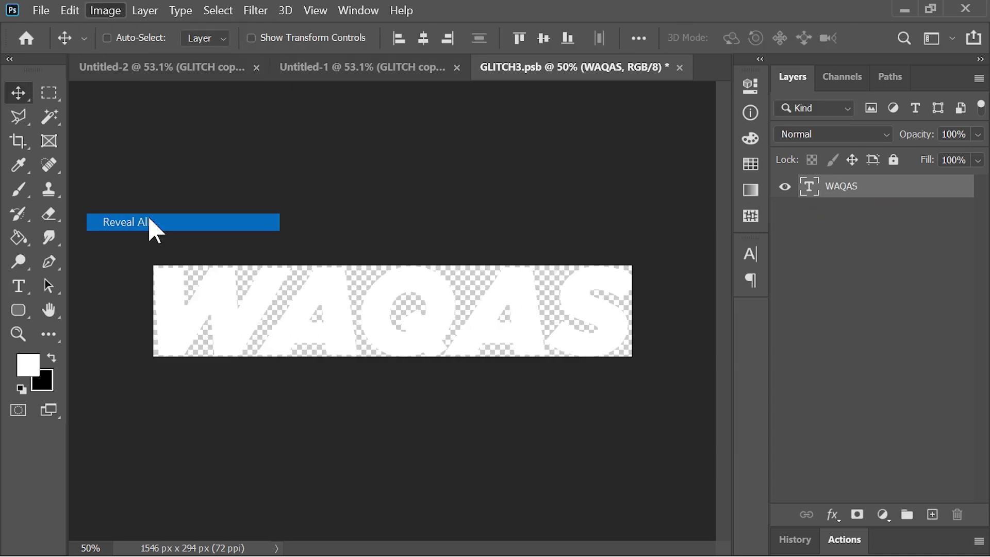
click(679, 67)
click(462, 242)
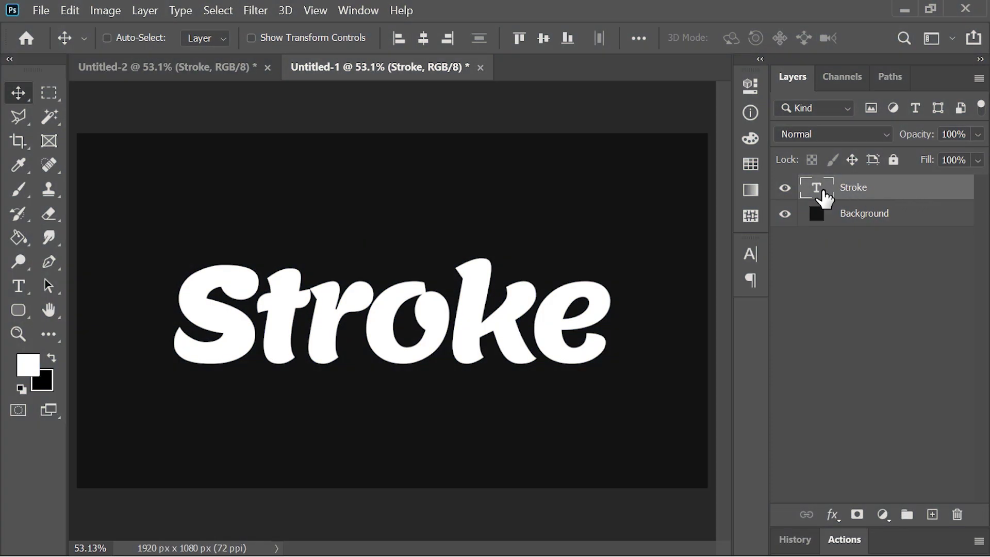
- Give the Stroke text a gradient overlay using a preset from the Pinks gradient group
right_click(824, 197)
click(794, 189)
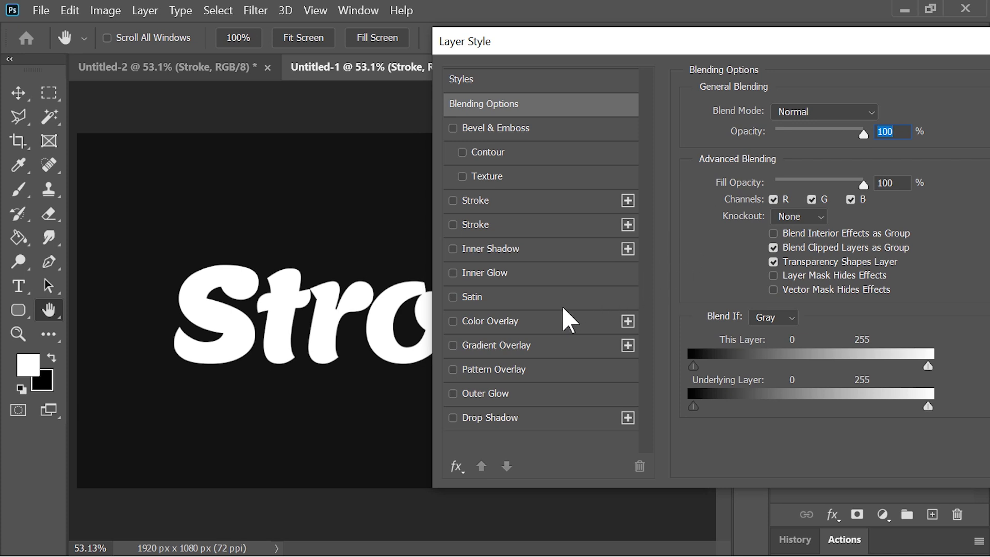
click(549, 345)
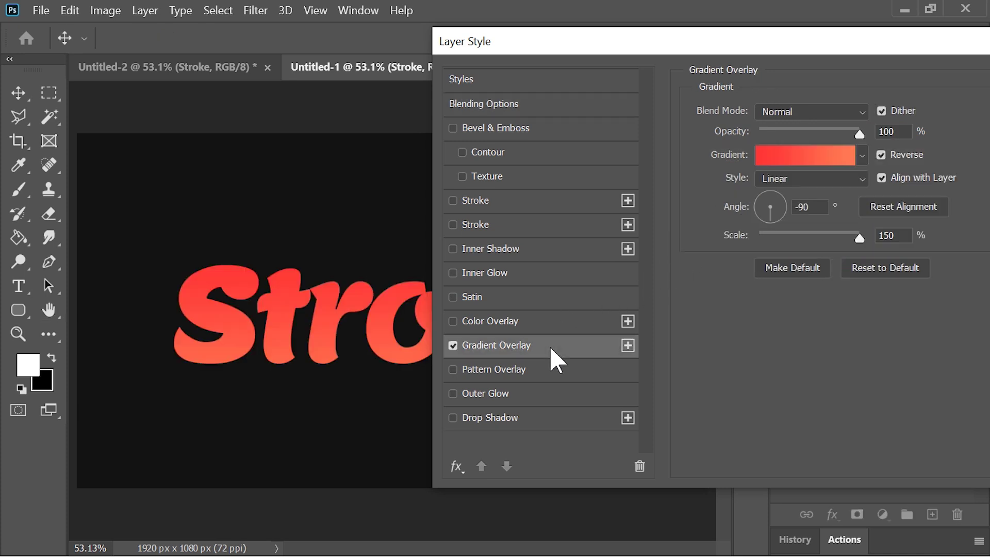
click(860, 156)
scroll(892, 217, up, 3)
click(864, 219)
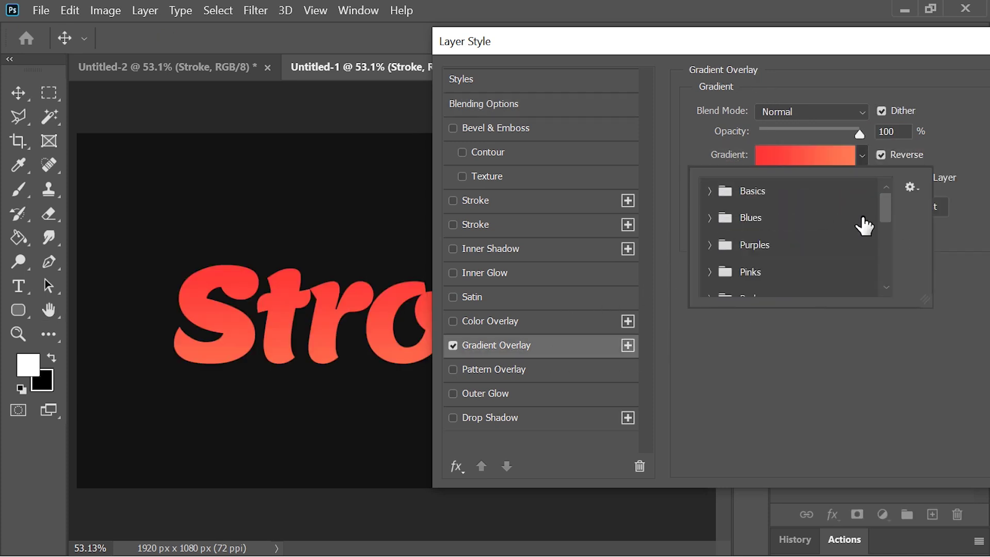
scroll(863, 225, down, 1)
click(710, 250)
drag(886, 211, 886, 227)
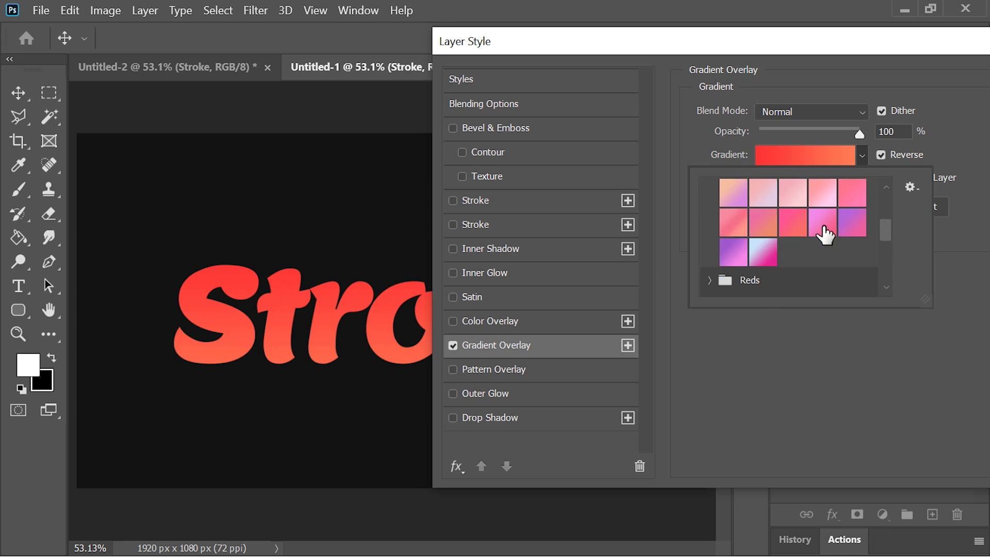
click(928, 139)
click(877, 236)
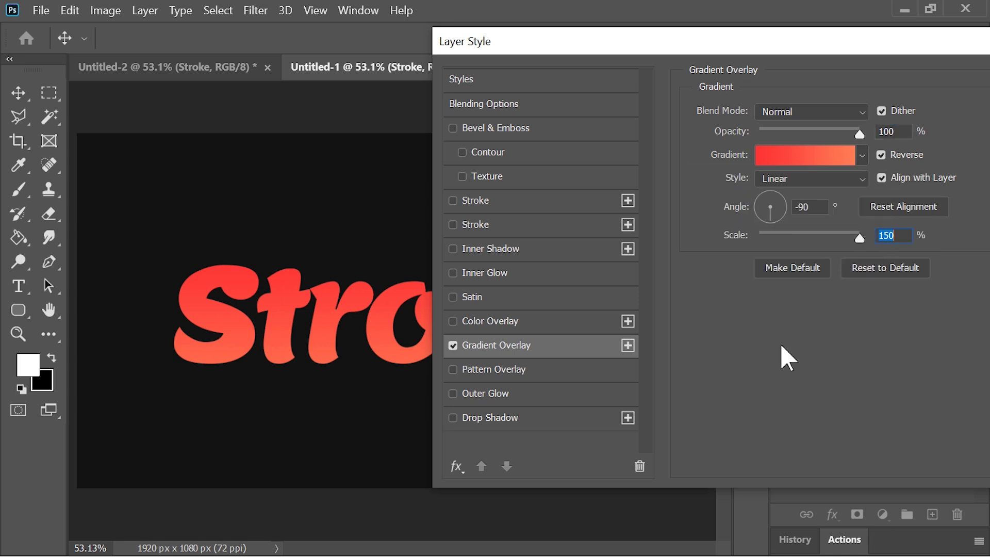
- Add an outside white outline, a dark inner outline and a drop shadow to the text
click(505, 221)
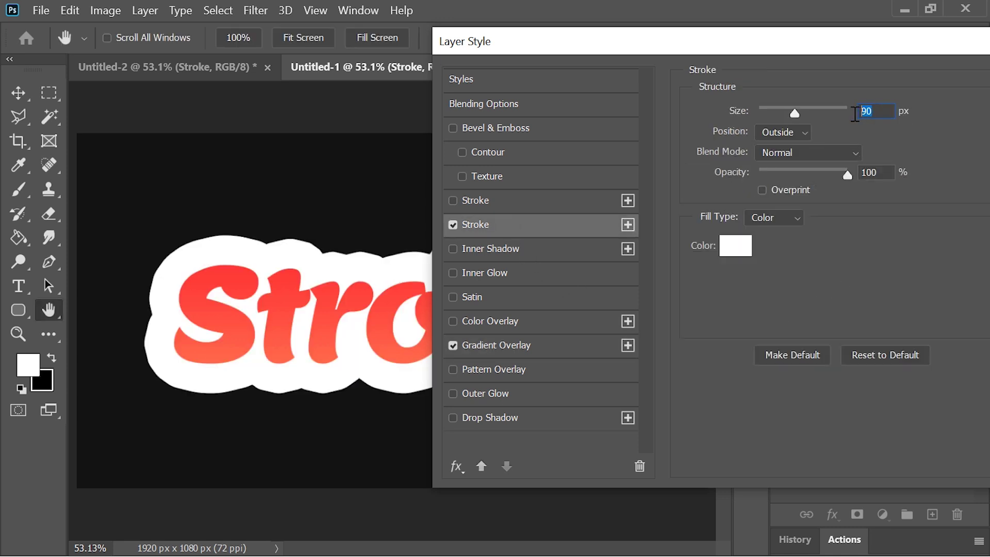
click(794, 134)
click(793, 149)
click(529, 201)
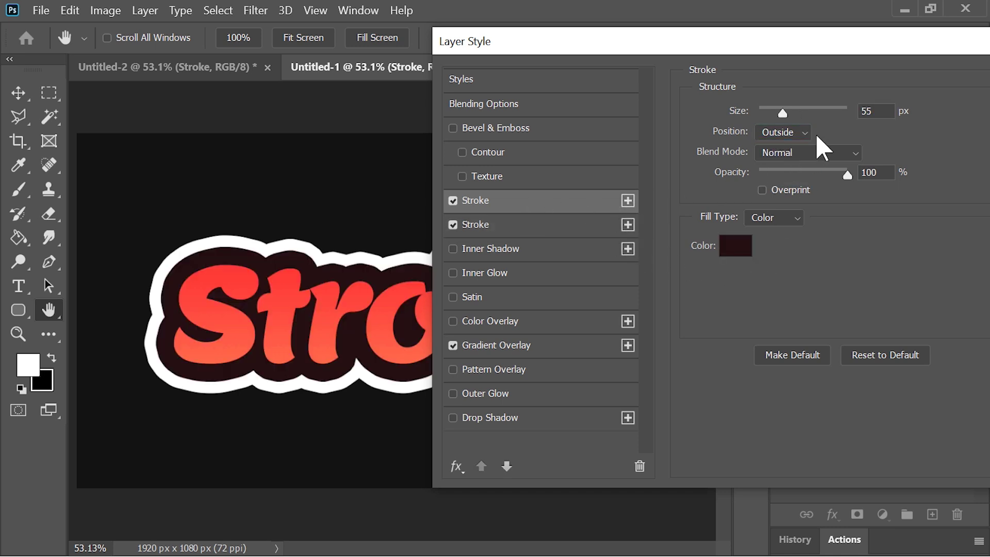
click(736, 246)
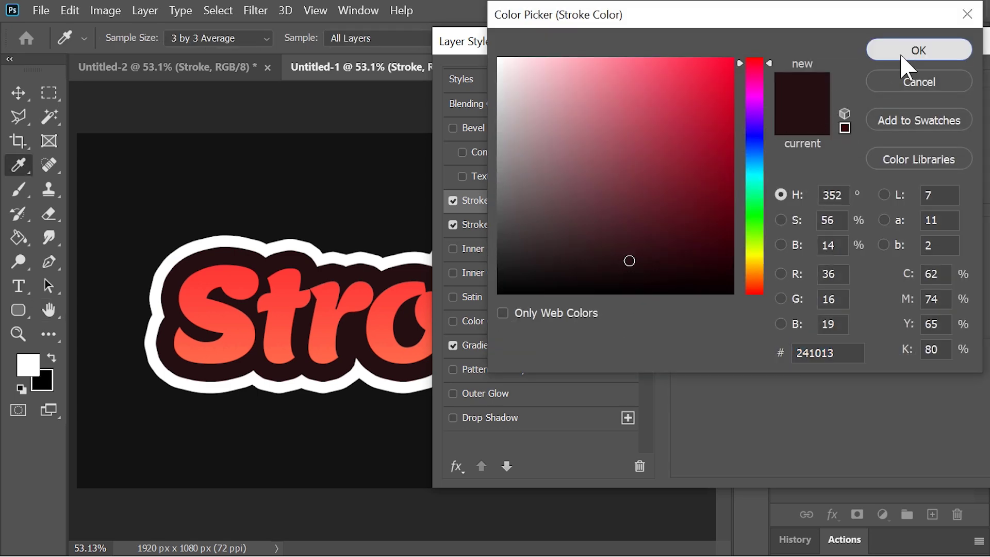
click(907, 57)
click(519, 424)
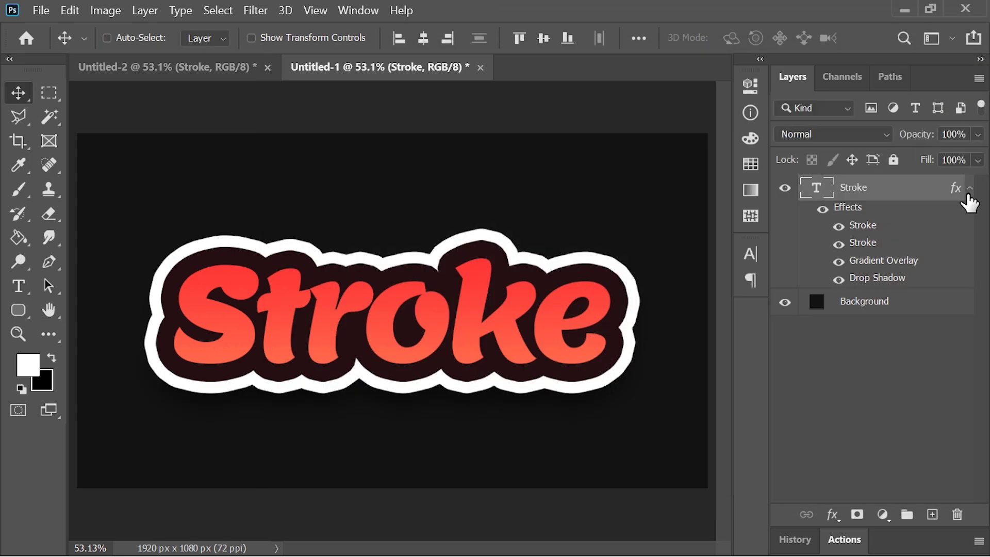
click(969, 188)
- Retype the Stroke text with new wording and shift it blue with Hue/Saturation at -131
double_click(816, 188)
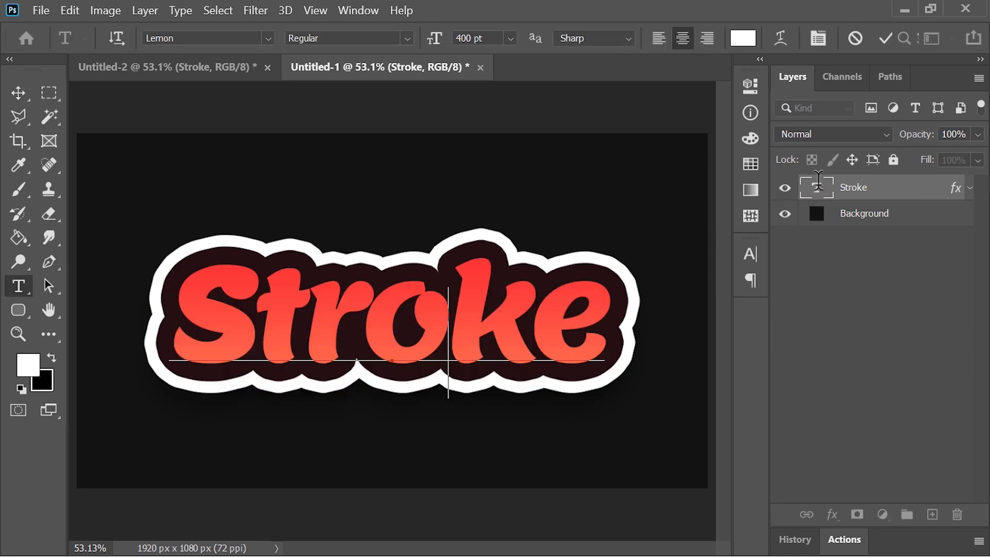
text(WAQAS)
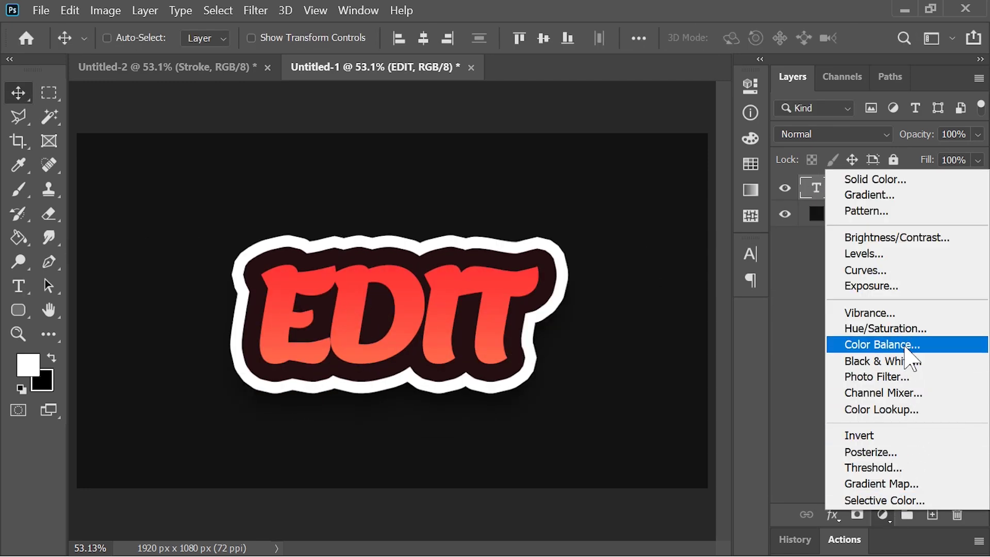
click(900, 327)
drag(602, 206, 496, 212)
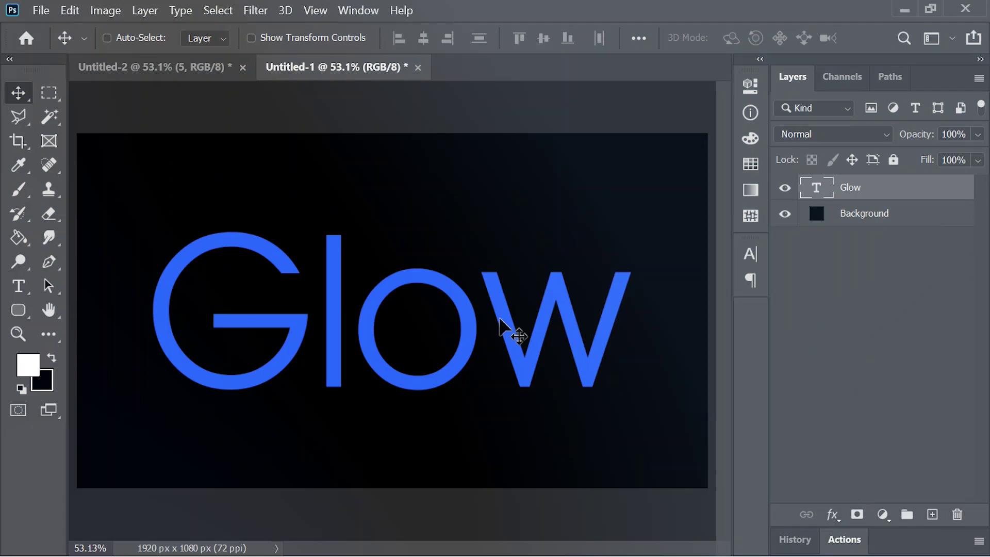
- Nudge the Glow text slightly and convert its layer to a smart object
drag(502, 322, 536, 335)
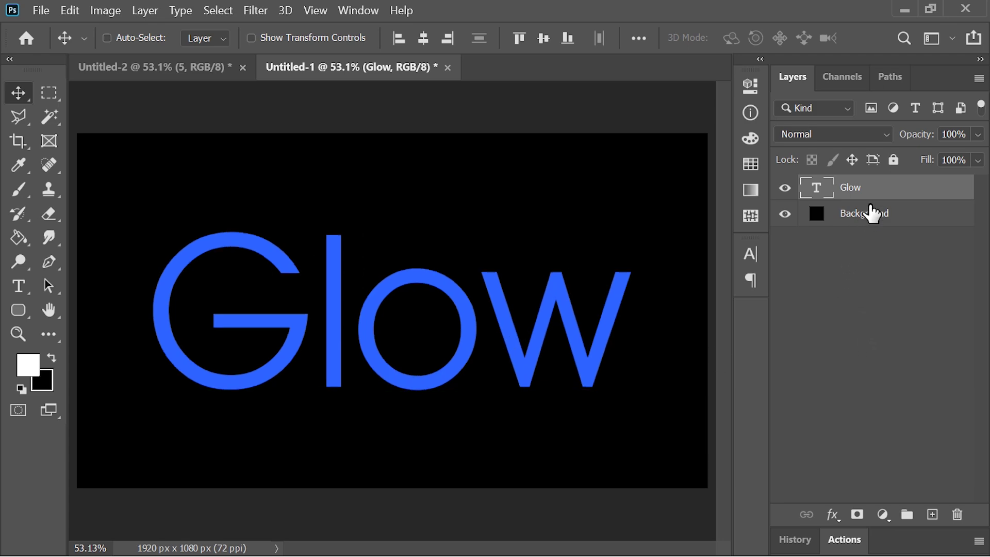
right_click(882, 192)
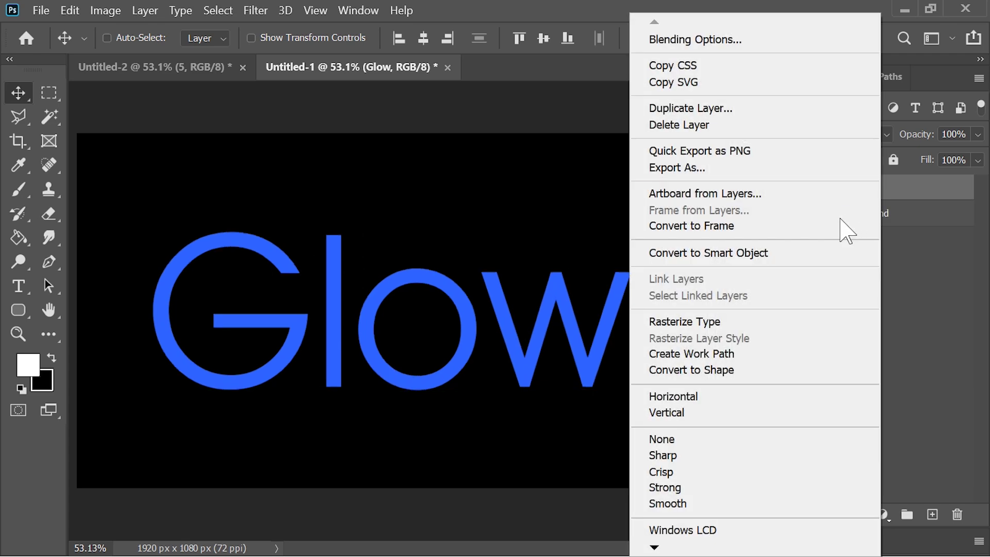
click(814, 253)
- Apply a 1-pixel Gaussian Blur, blend as Linear Dodge (Add), and duplicate the Glow layer
click(258, 13)
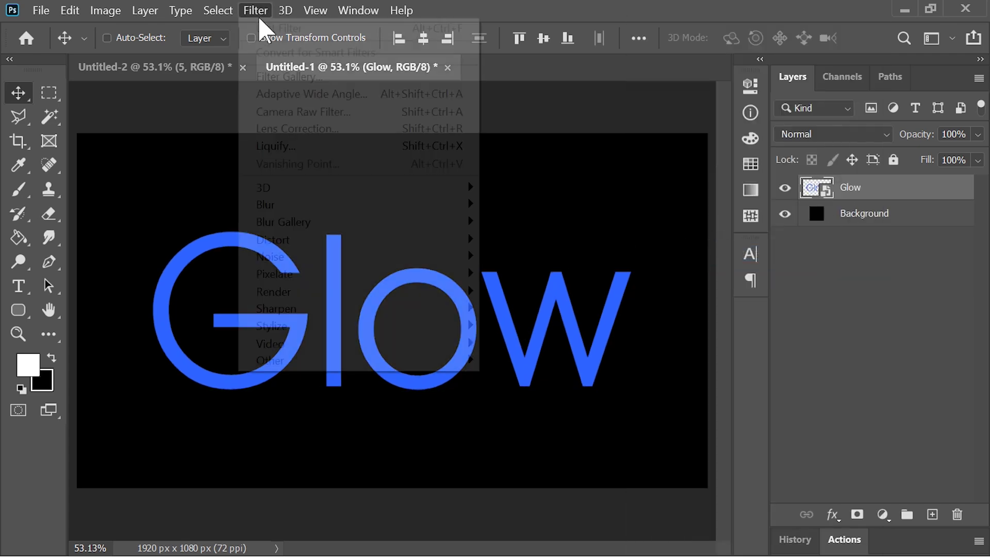
mouse_move(420, 205)
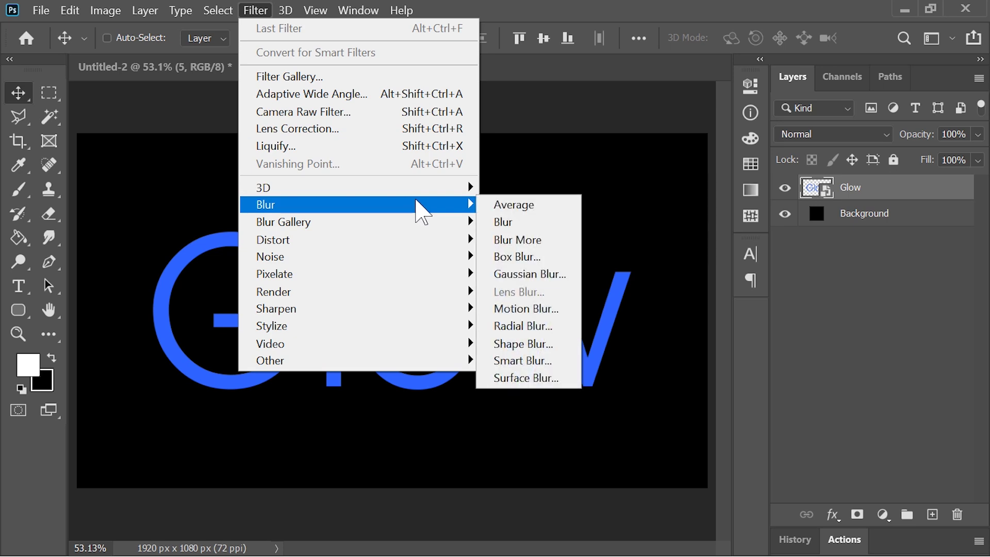
click(555, 272)
text(1)
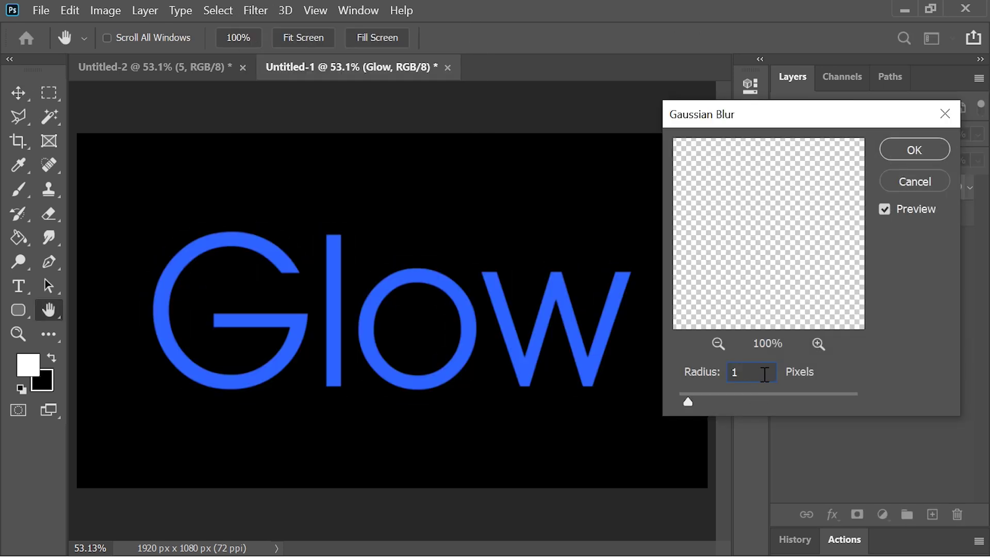
click(915, 151)
click(969, 189)
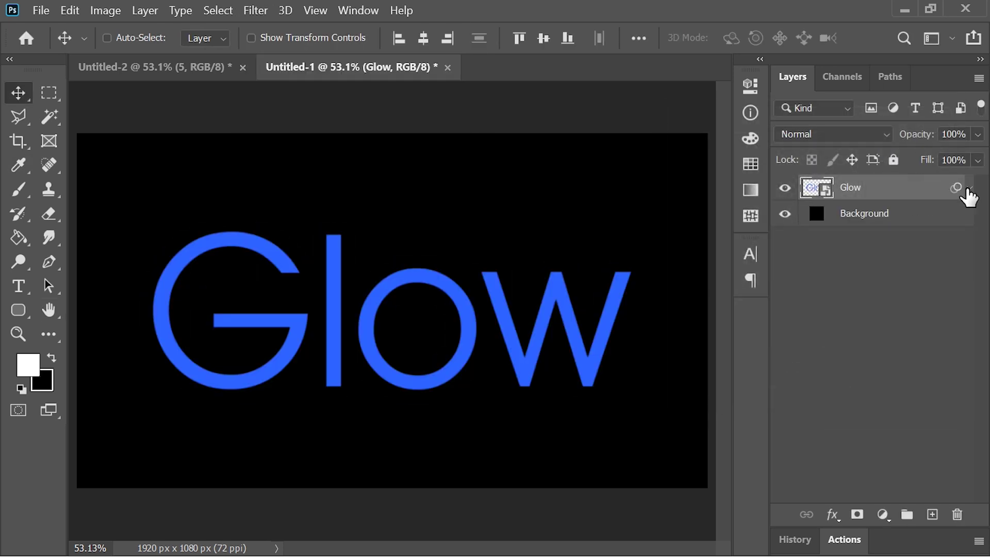
click(868, 138)
click(852, 270)
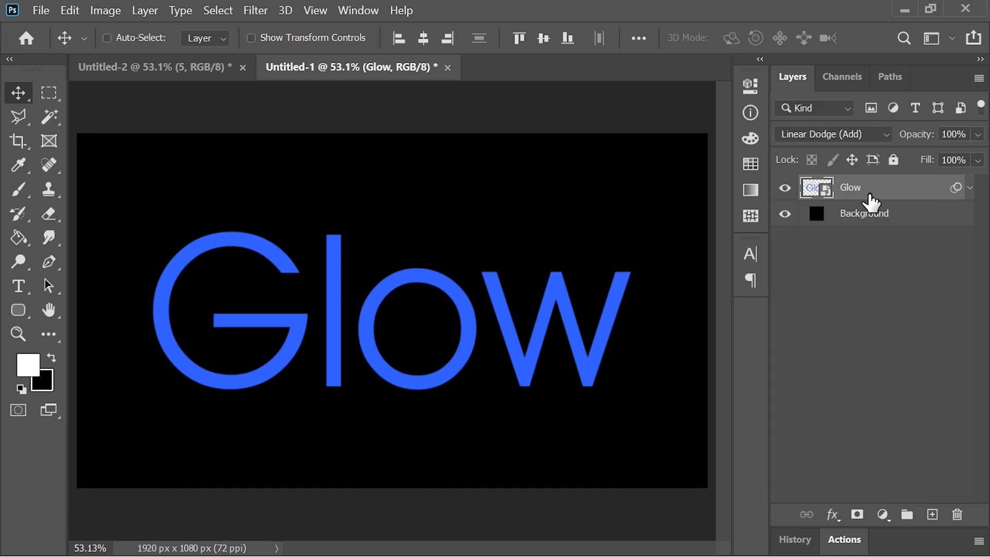
key(ctrl+j)
- Set the Gaussian Blur radius on Glow copies 1–3 to 3, 10 and 20 pixels
click(969, 189)
double_click(895, 233)
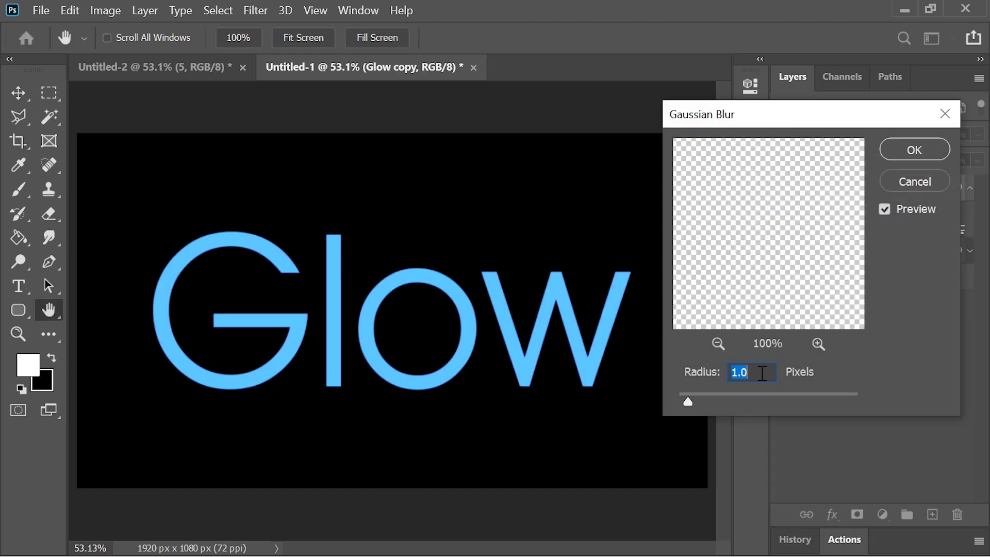
click(914, 150)
click(969, 188)
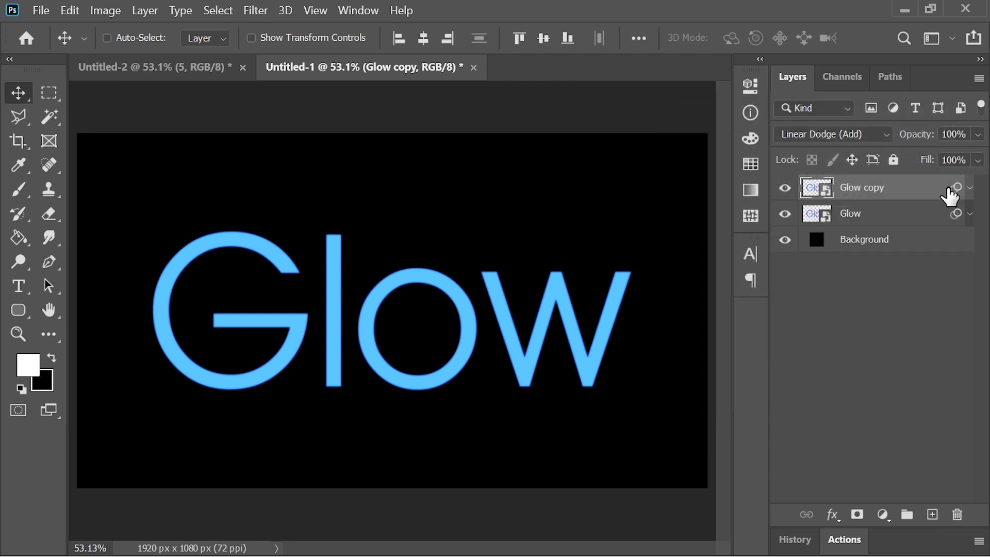
key(ctrl+j)
click(969, 188)
double_click(894, 233)
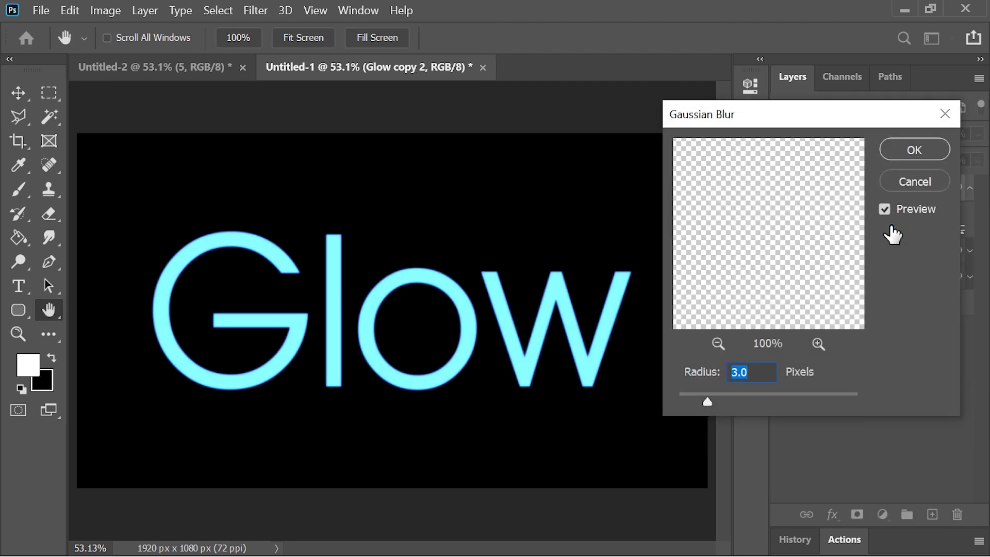
text(10)
click(914, 150)
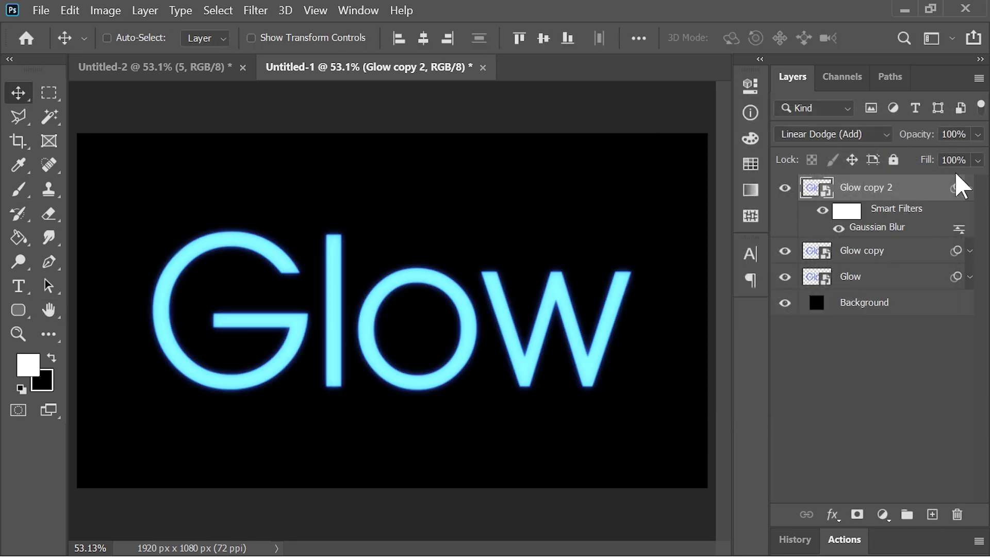
click(969, 187)
click(970, 191)
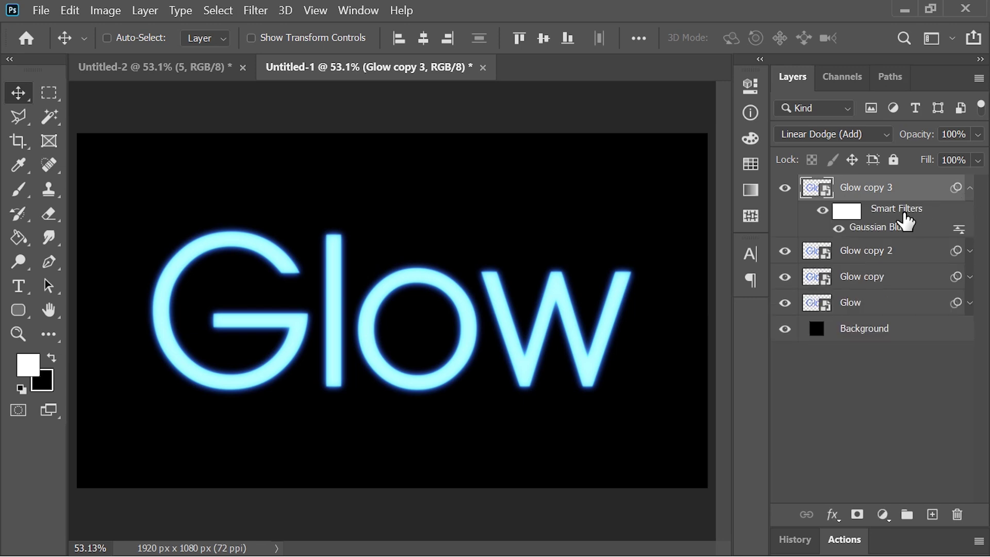
double_click(879, 229)
text(20)
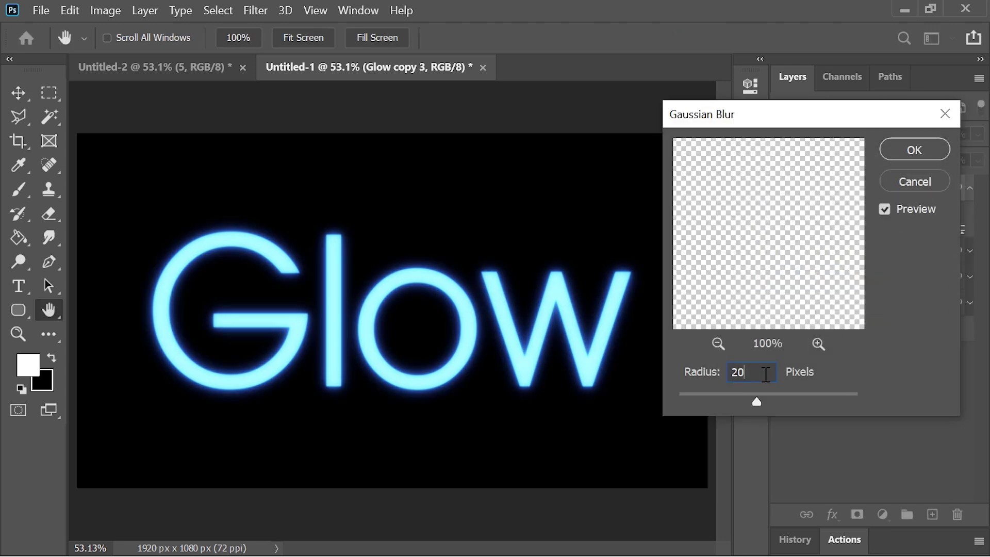
click(914, 150)
click(969, 190)
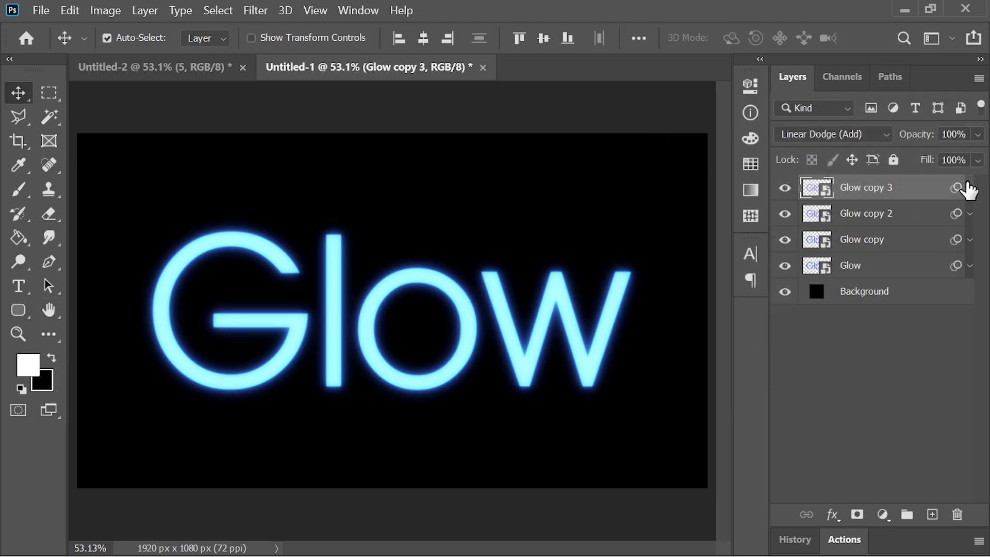
- Create Glow copies 4–6 with Gaussian Blur radii of 75, 250 and 500 pixels
key(ctrl+j)
click(968, 189)
double_click(874, 237)
text(75)
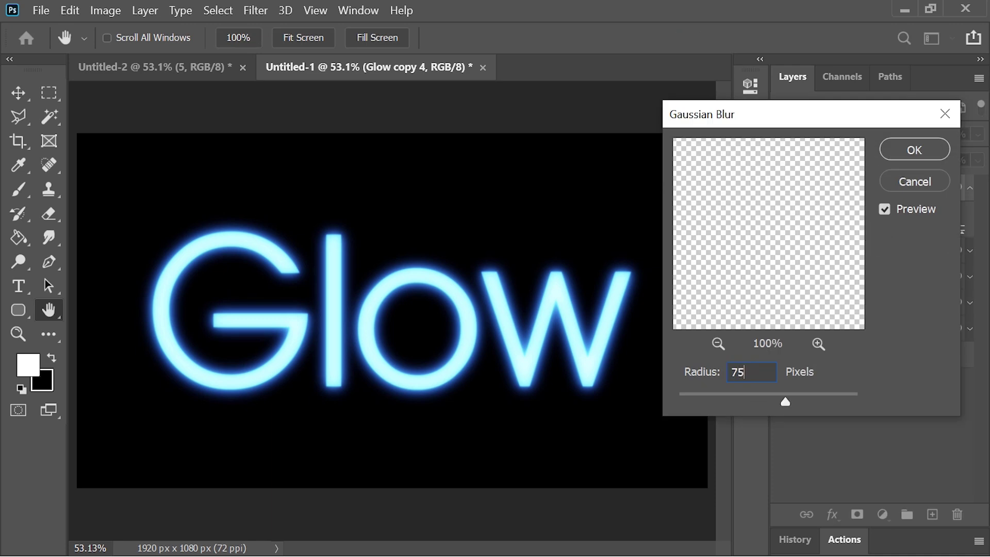
click(914, 149)
click(968, 189)
key(ctrl+j)
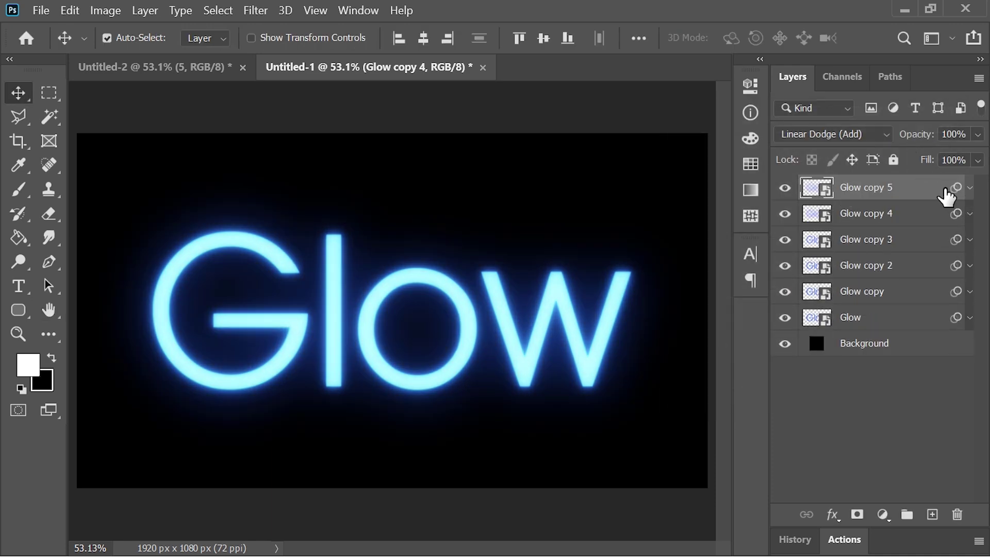
click(970, 189)
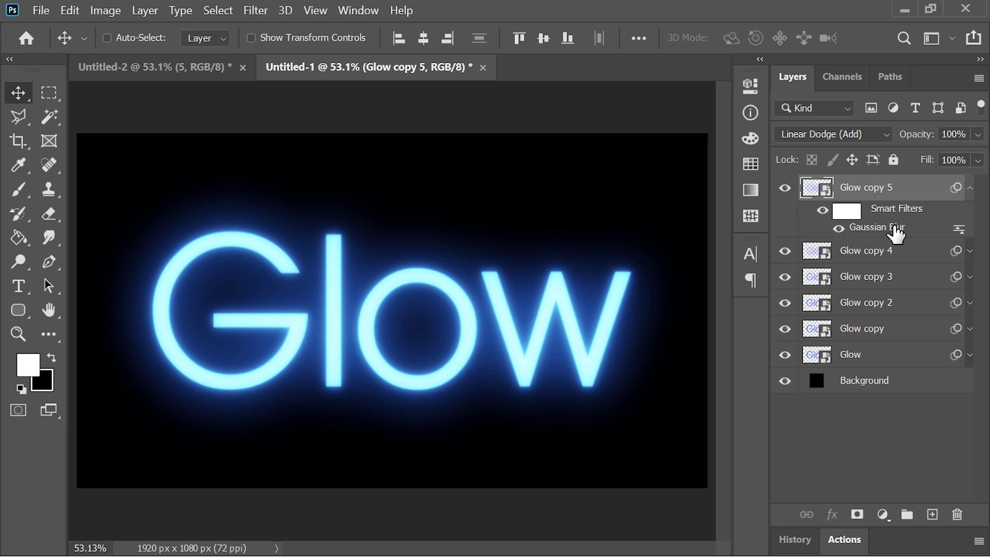
double_click(895, 242)
text(250)
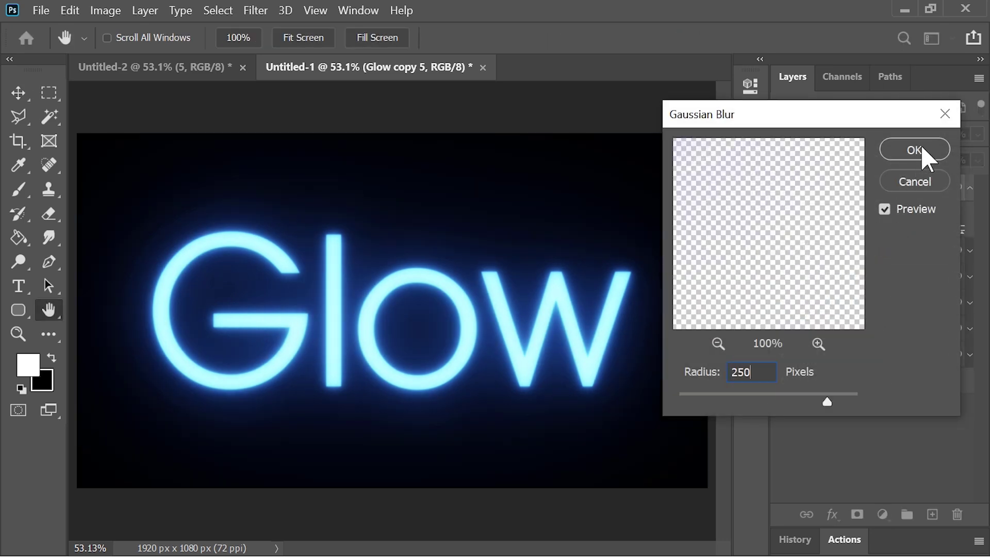
click(920, 147)
click(969, 191)
key(ctrl+j)
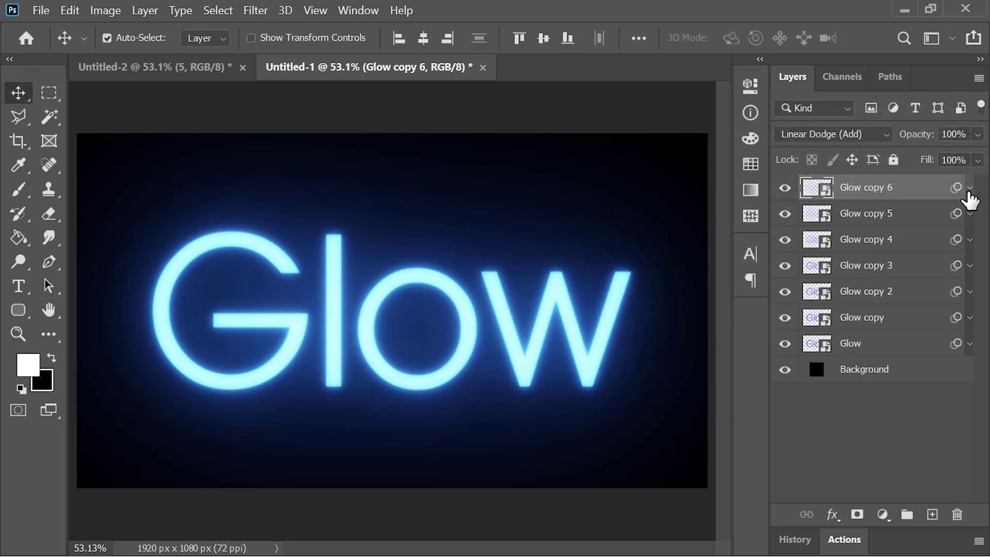
click(970, 188)
double_click(877, 230)
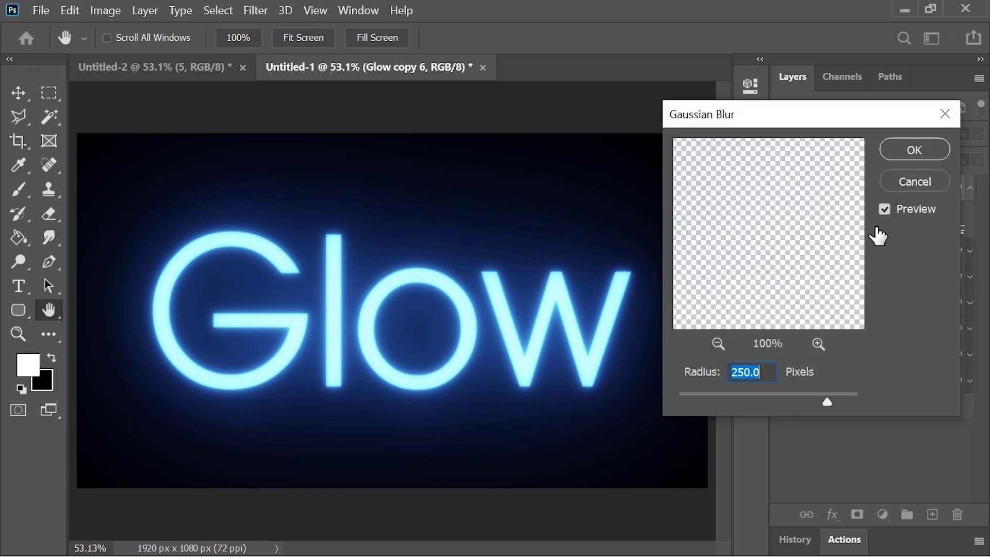
text(500)
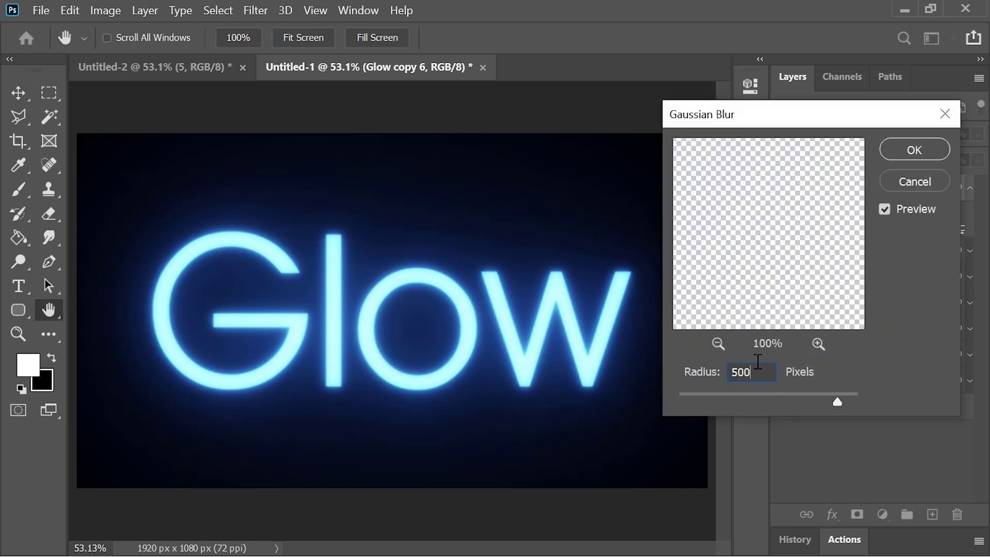
click(912, 152)
click(968, 188)
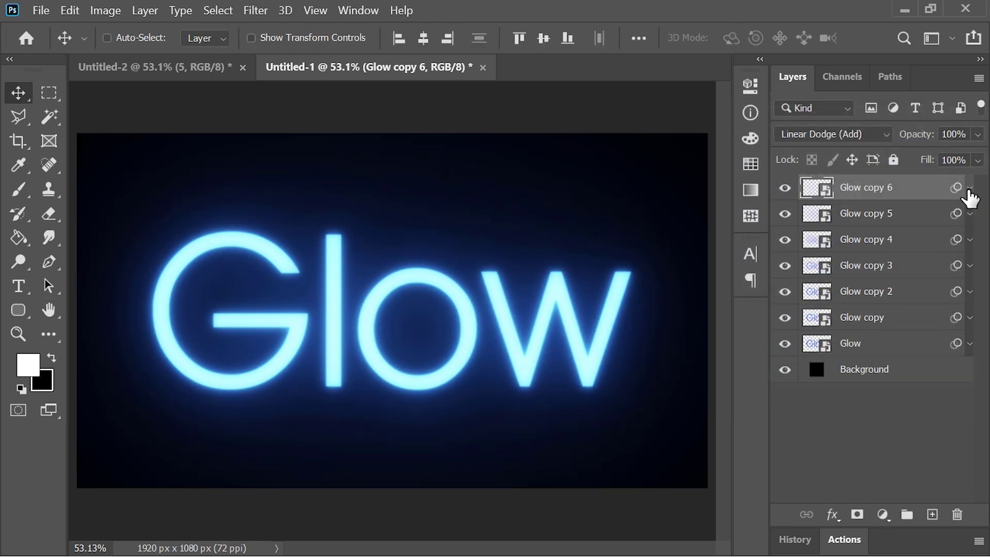
- Add a Curves adjustment with the top-right point dragged left to brighten the glow
click(882, 514)
click(871, 267)
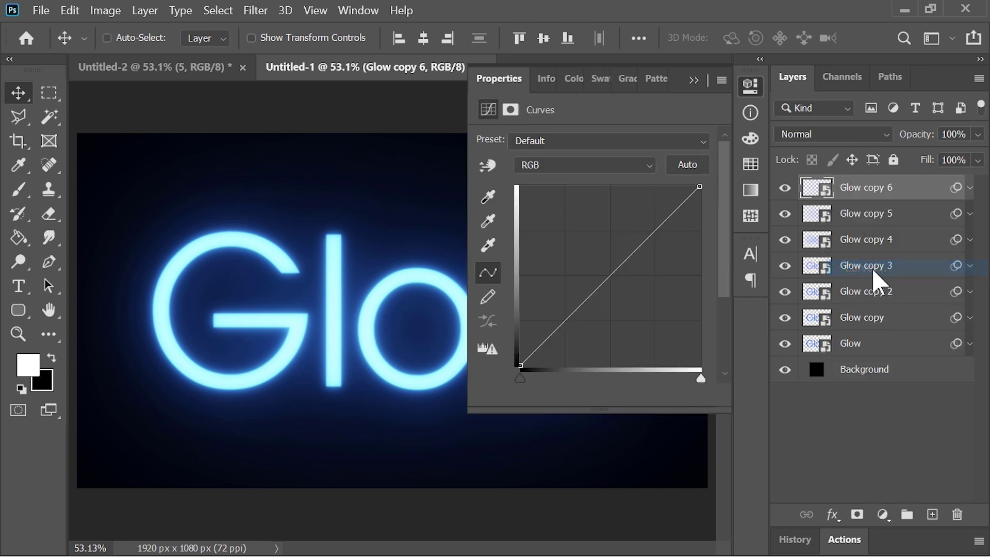
drag(700, 192, 649, 186)
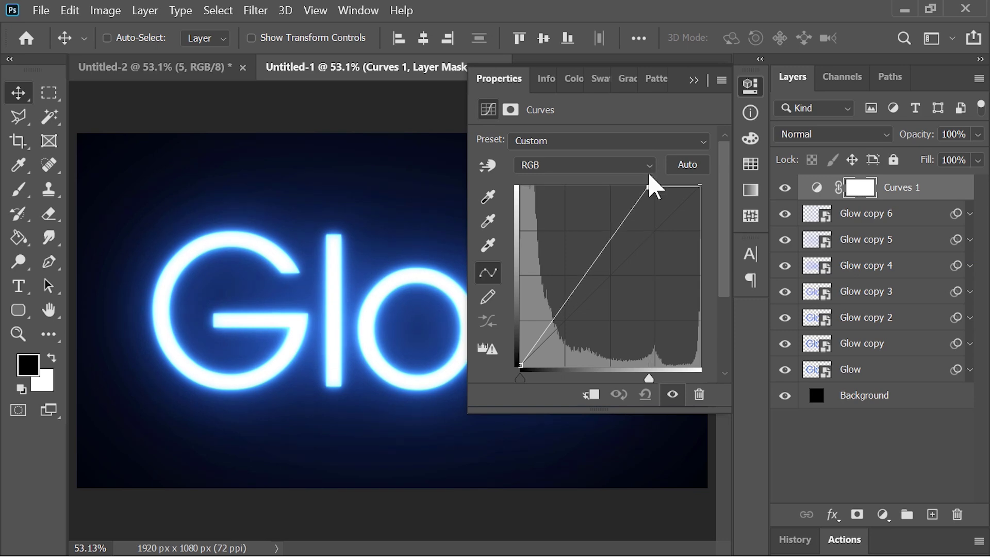
click(714, 120)
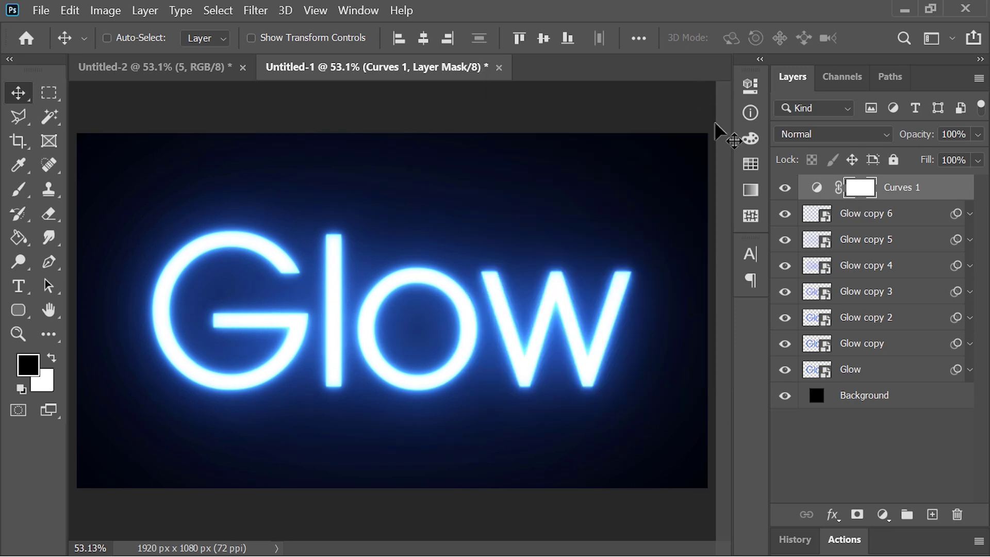
- Add a Solid Color fill layer in 50% brightness grey and begin renaming it
click(883, 514)
click(884, 184)
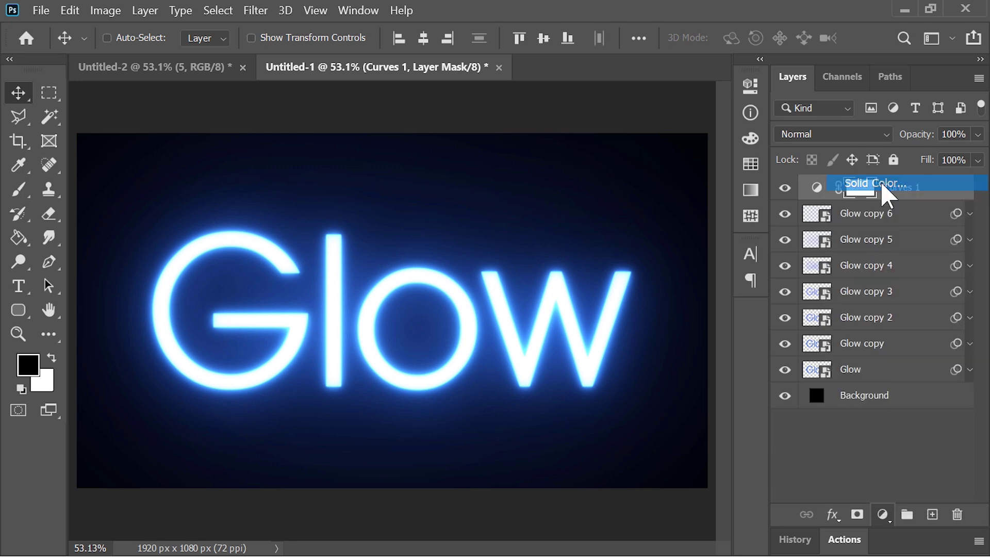
double_click(844, 242)
text(50)
key(shift+Tab)
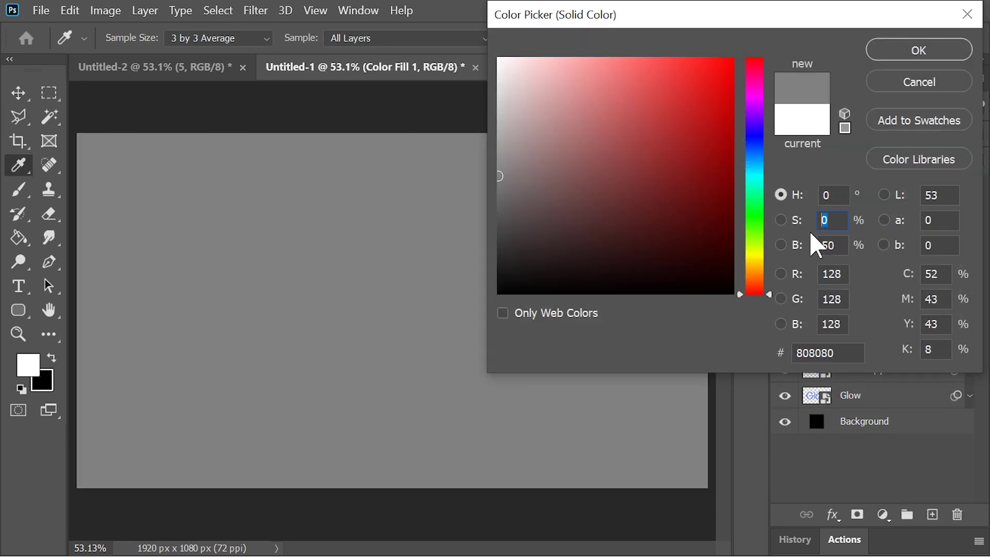
click(914, 51)
double_click(903, 189)
- Name the fill layer 'Noise', convert it to a smart object, and blend it as Soft Light
text(Noise)
key(Return)
right_click(905, 194)
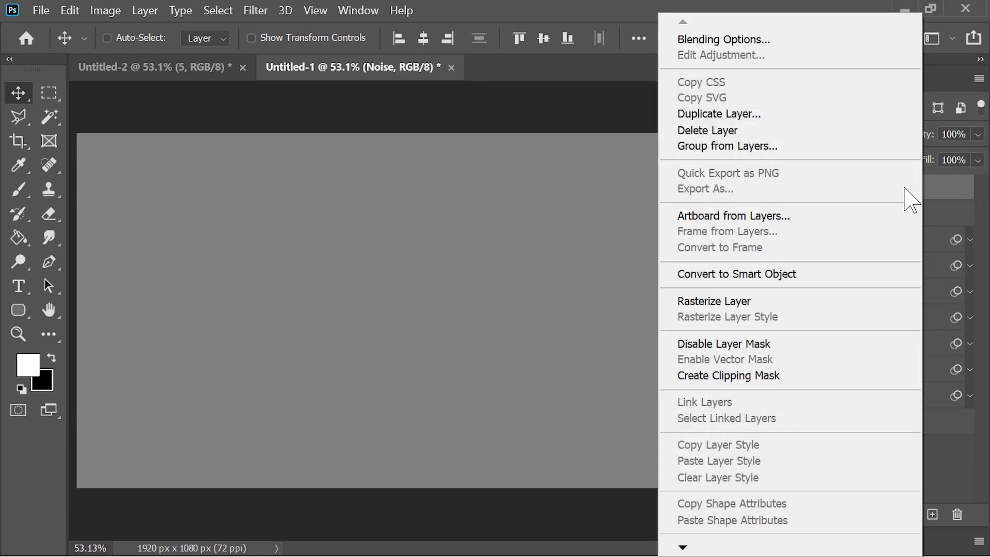
click(733, 275)
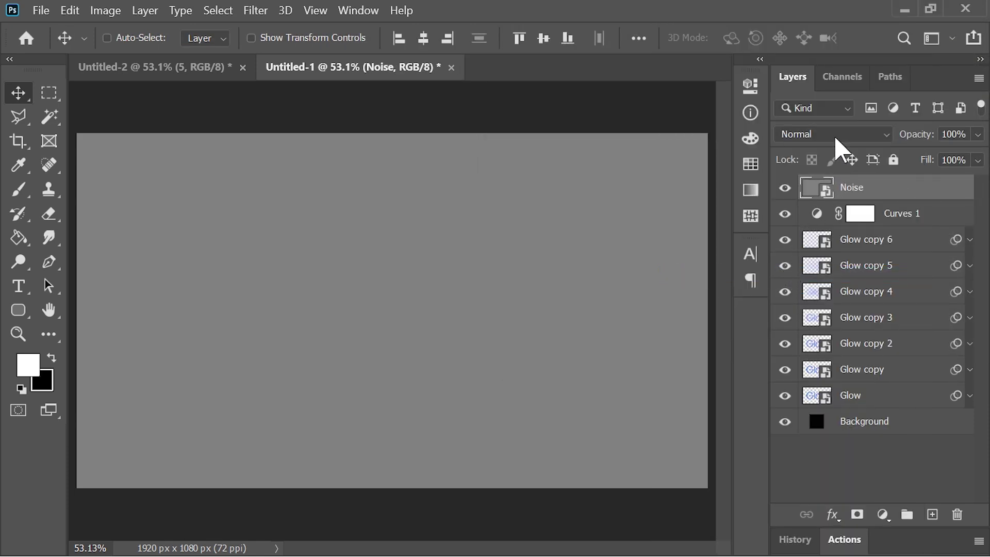
click(834, 134)
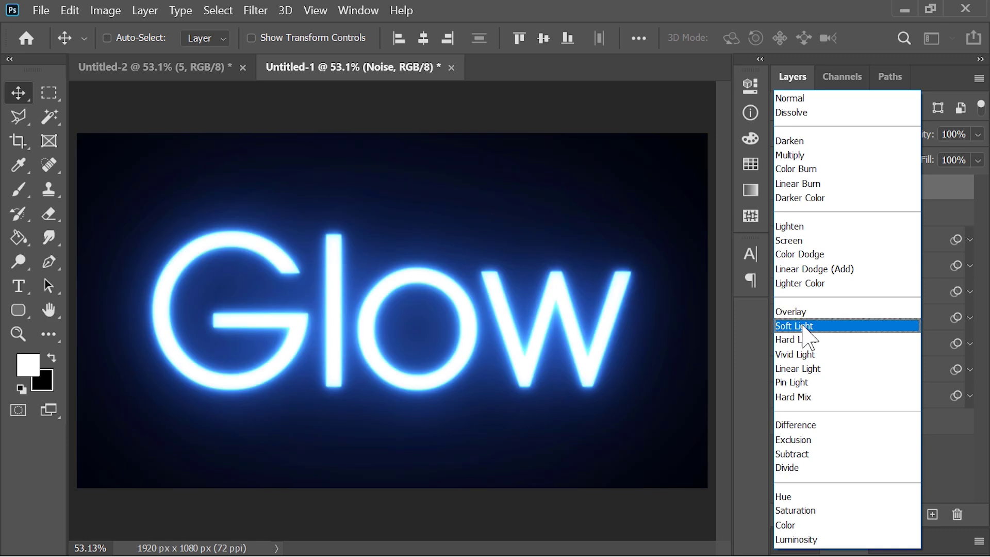
click(810, 326)
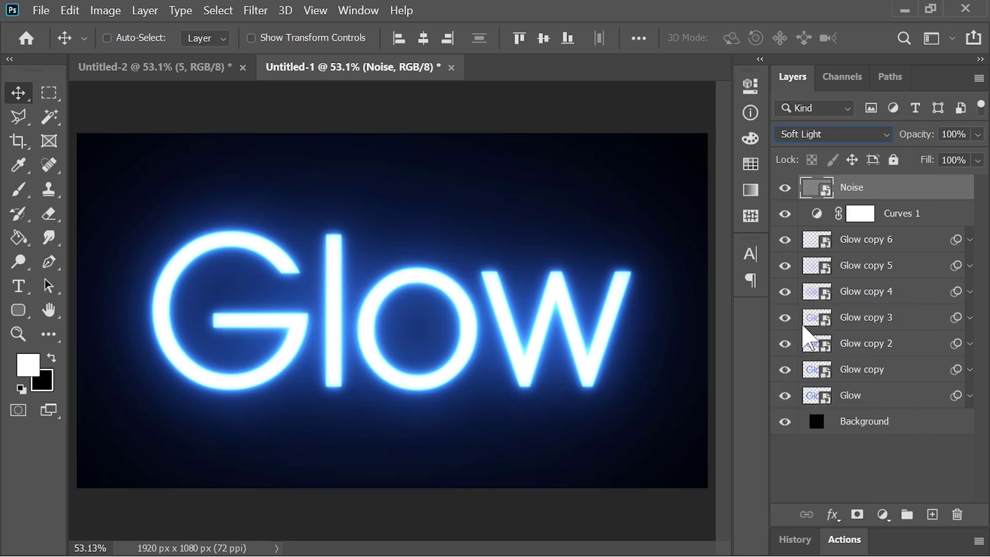
- Apply Add Noise at 10% and lower the Noise layer's opacity to 55%
click(255, 10)
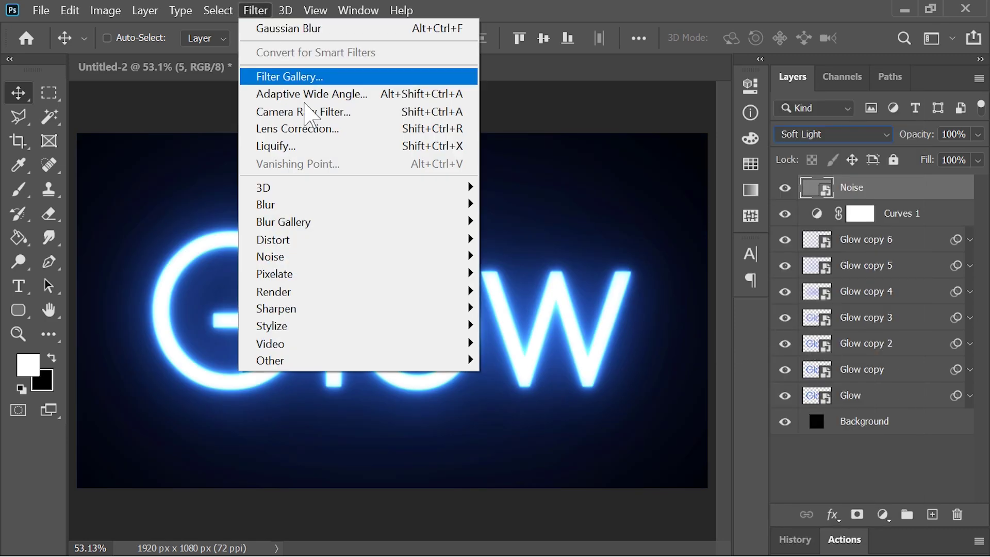
mouse_move(319, 262)
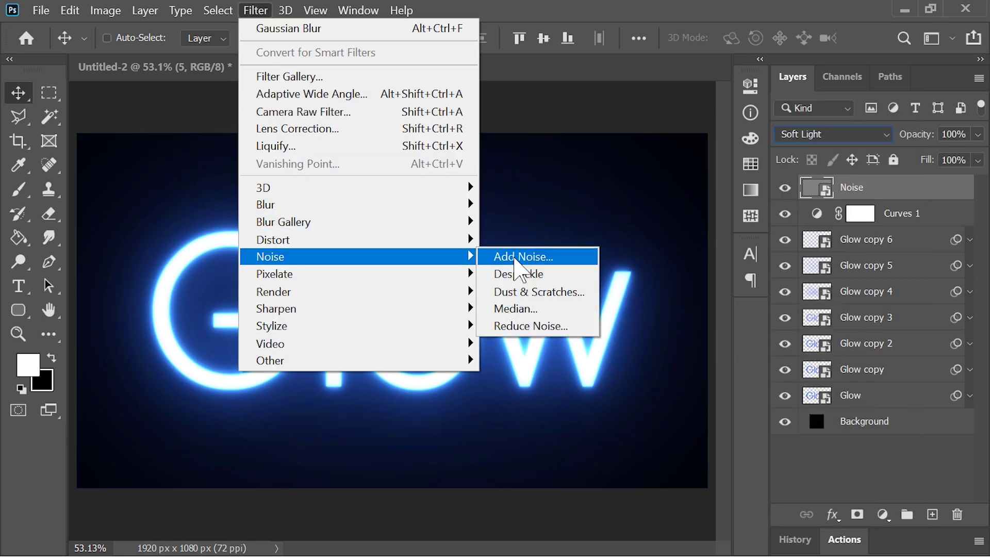
click(520, 257)
text(10)
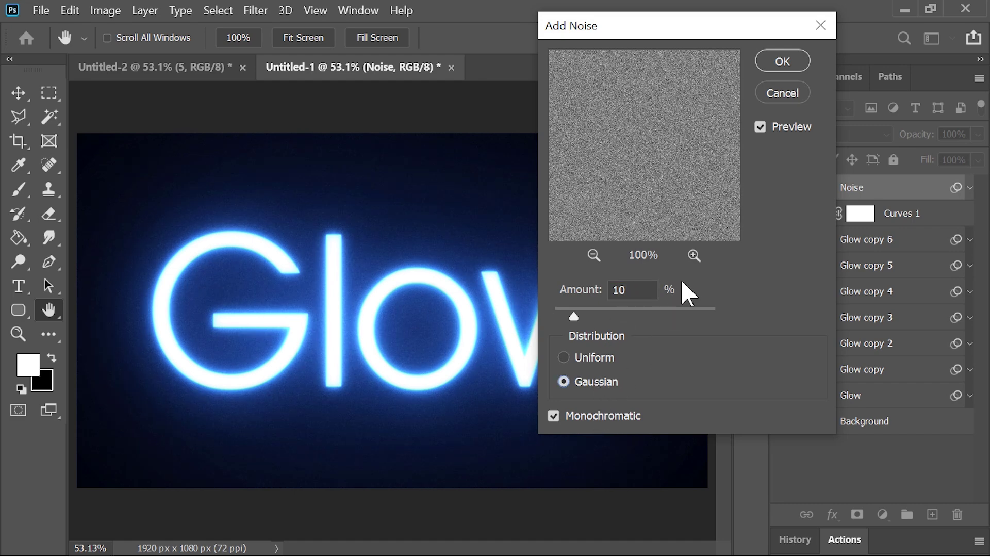
click(781, 61)
click(969, 189)
mouse_move(977, 134)
mouse_down()
mouse_move(927, 158)
mouse_move(978, 141)
mouse_up()
click(866, 395)
- Change the Glow smart object's text to 'Color' in orange ff9a2e and save it
shift+click(893, 243)
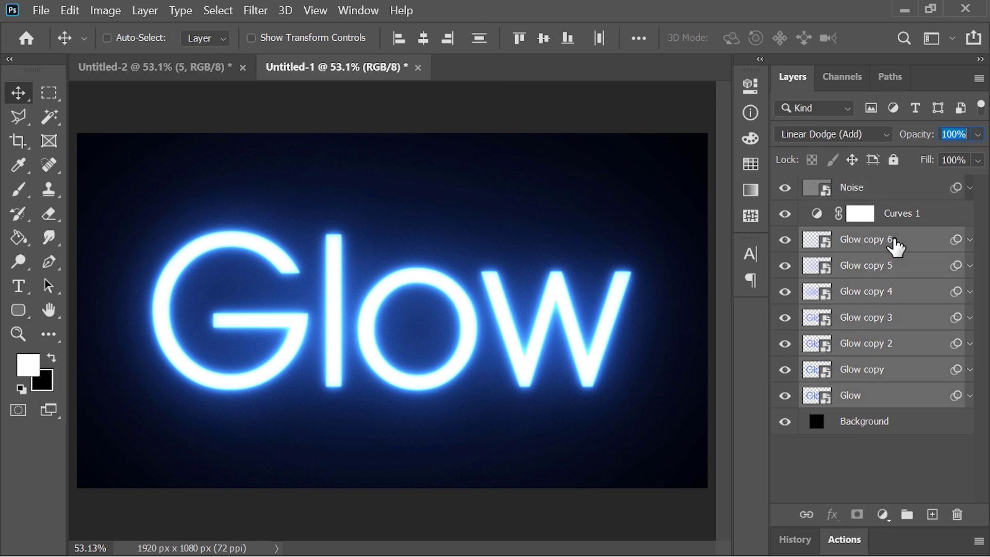
click(871, 399)
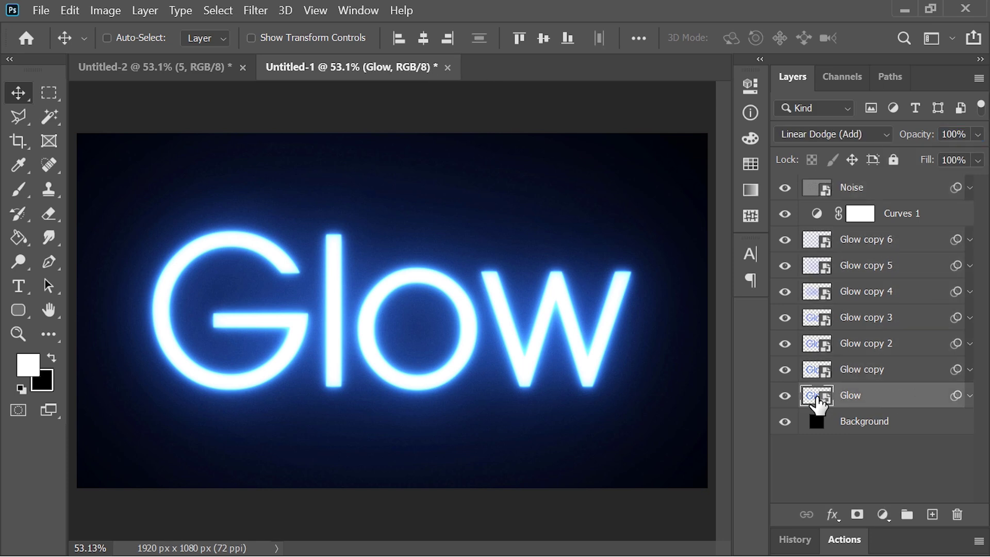
double_click(818, 395)
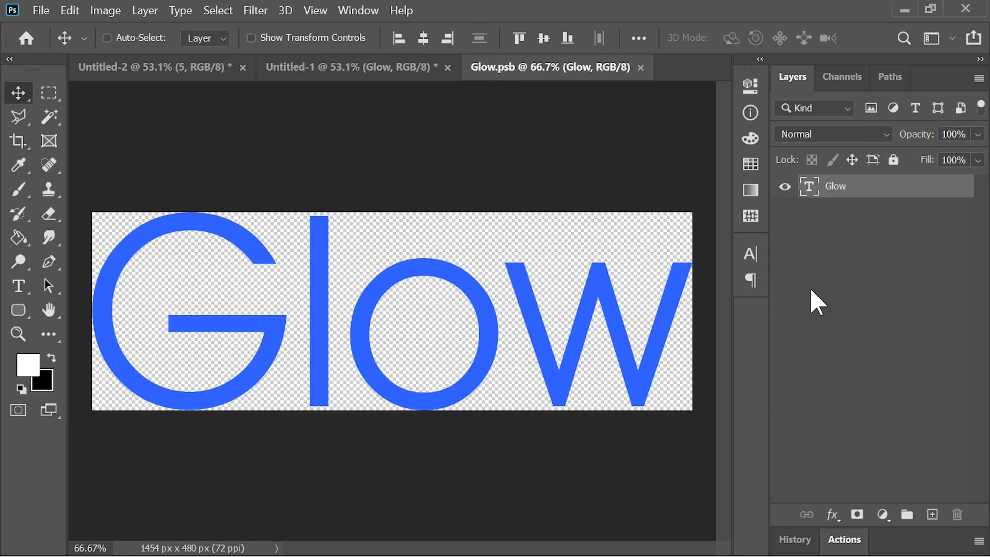
double_click(809, 194)
text(Color)
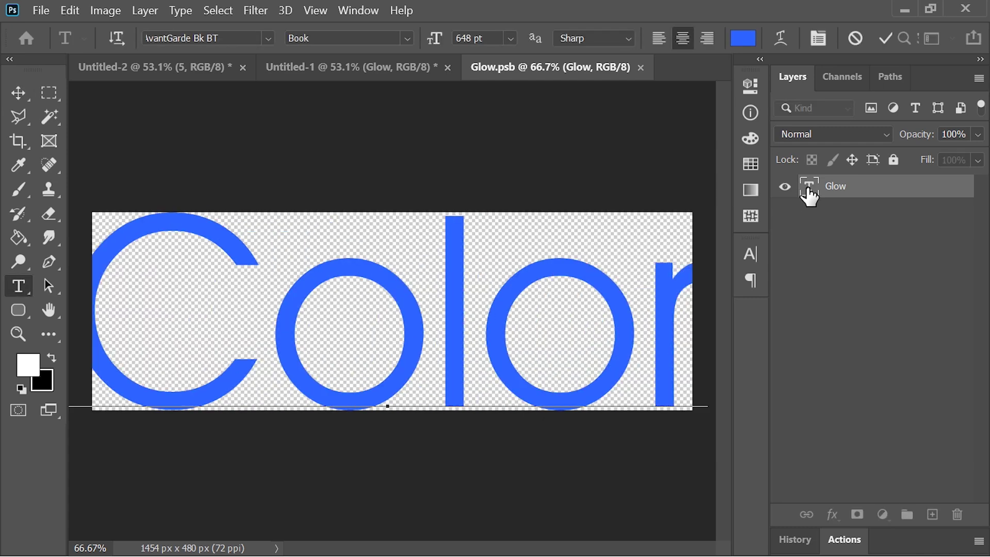
click(742, 38)
click(754, 274)
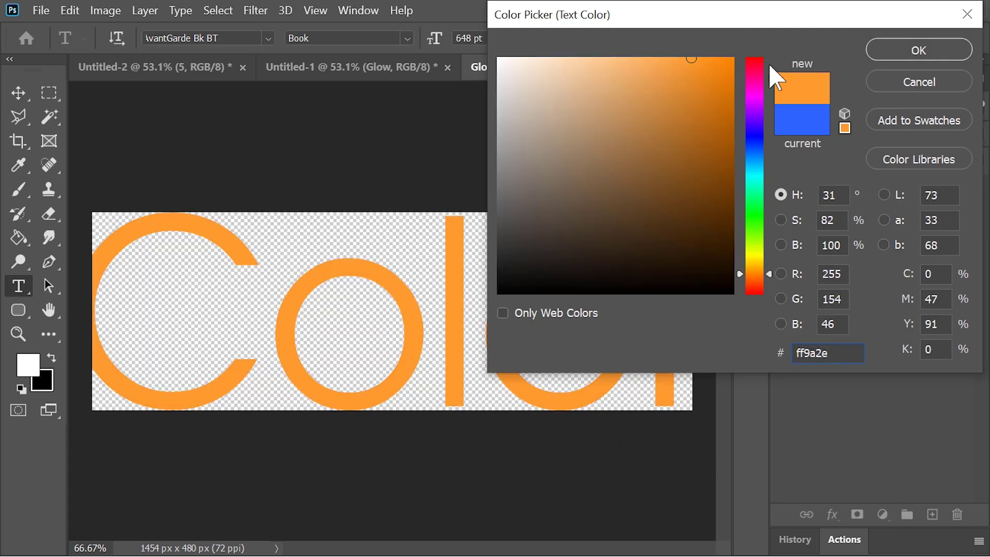
click(917, 51)
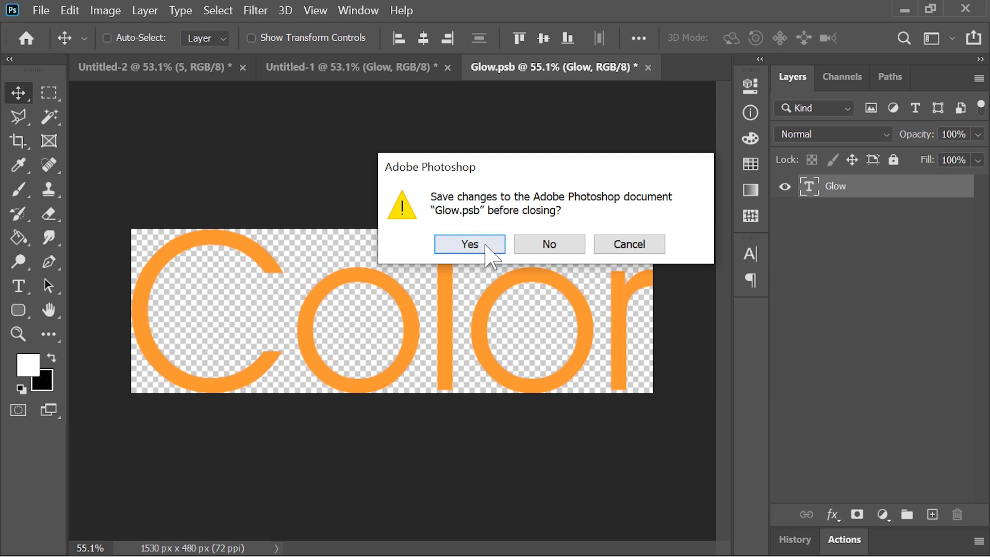
click(470, 244)
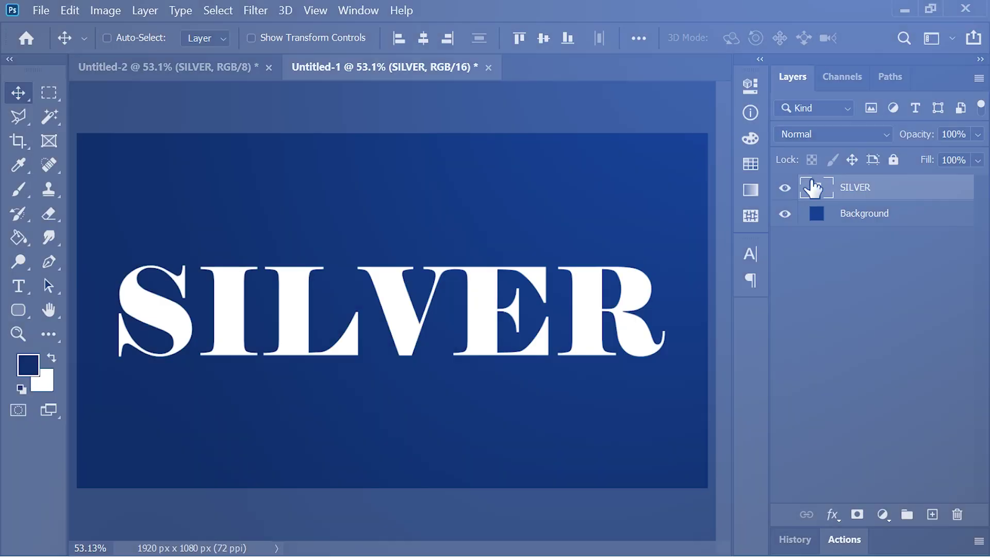
- Give SILVER an Inner Bevel, Chisel Hard, with shading angle 145° and altitude 45°
right_click(808, 183)
click(736, 190)
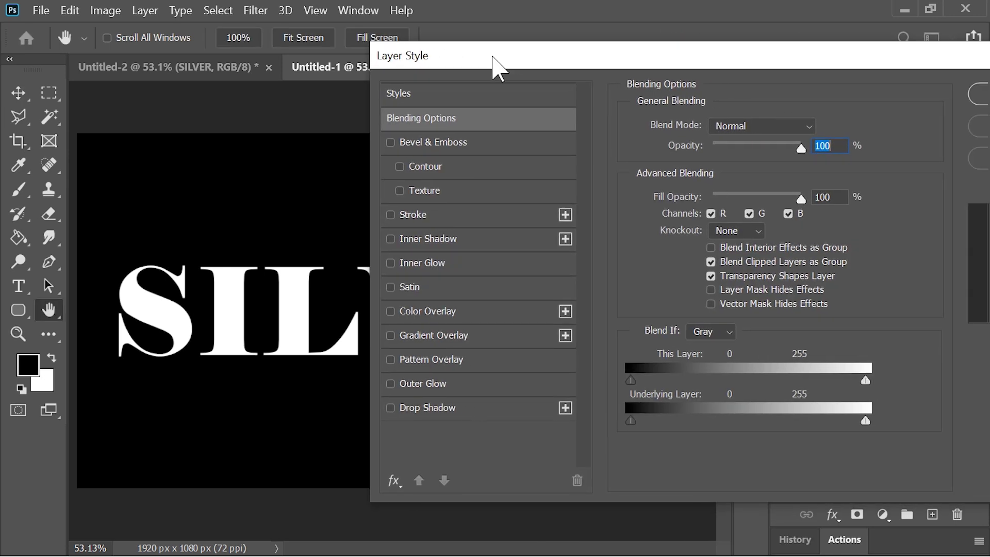
drag(491, 63, 466, 63)
click(424, 143)
click(714, 127)
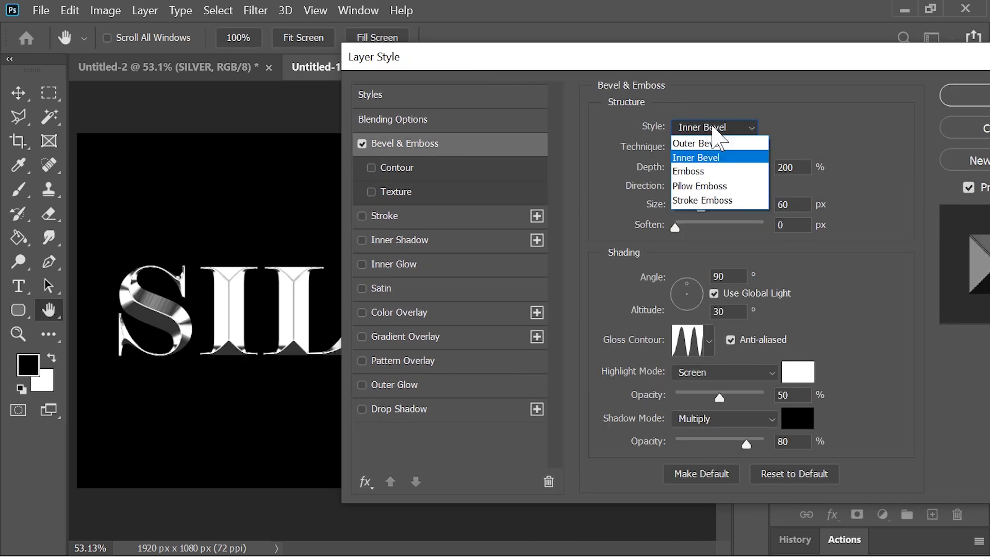
click(720, 157)
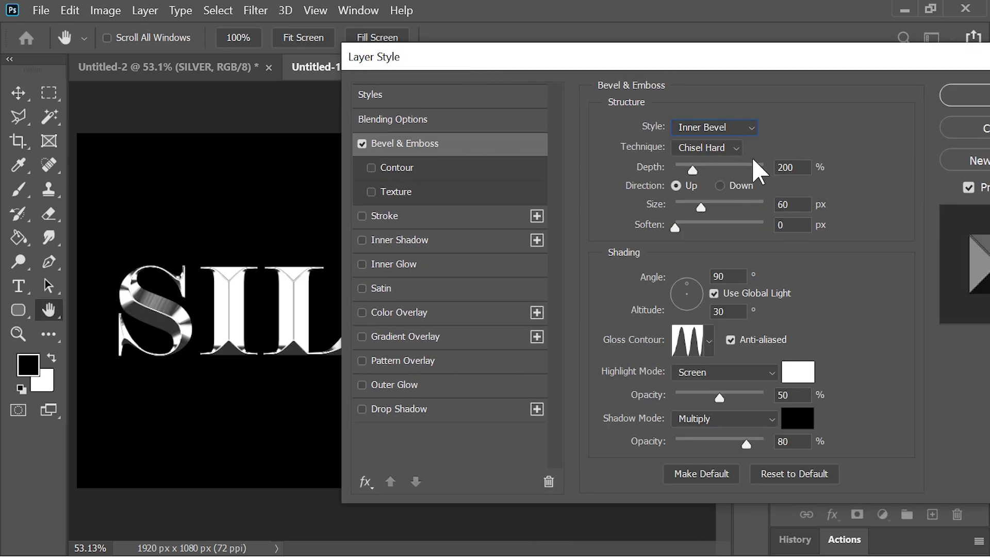
click(805, 163)
double_click(735, 274)
text(145)
double_click(733, 309)
text(45)
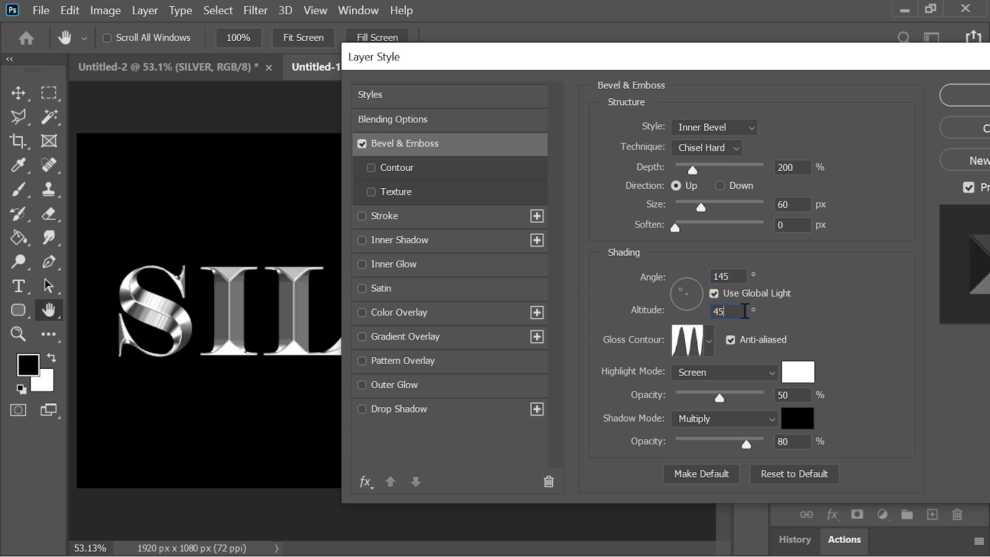
click(711, 339)
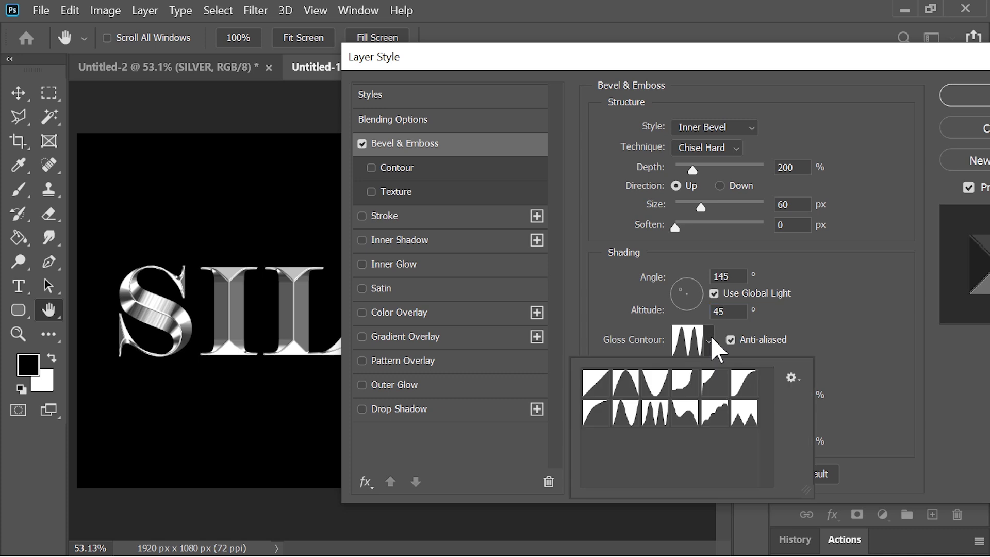
key(Return)
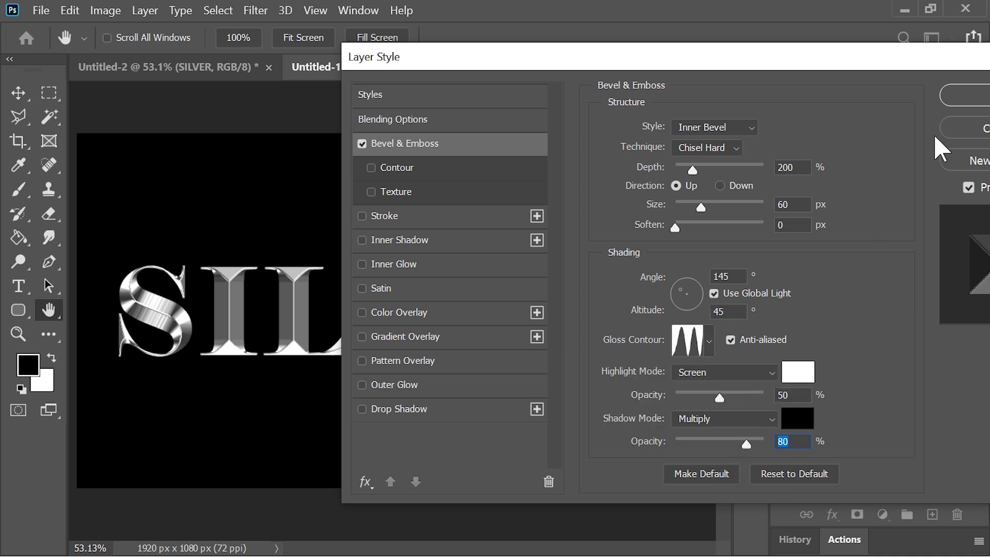
click(971, 98)
click(969, 189)
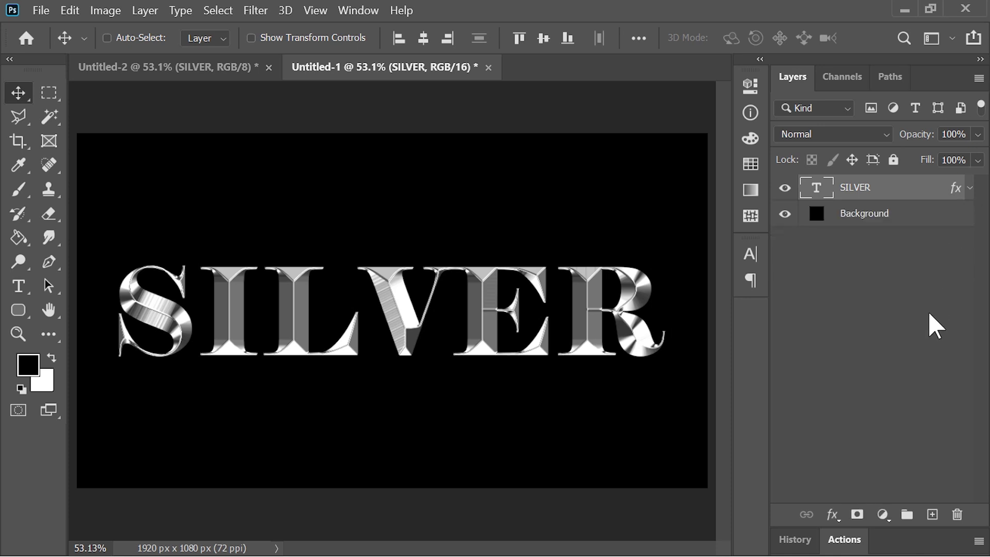
- Add a Curves adjustment with two points, darkening midtones and brightening highlights
click(884, 514)
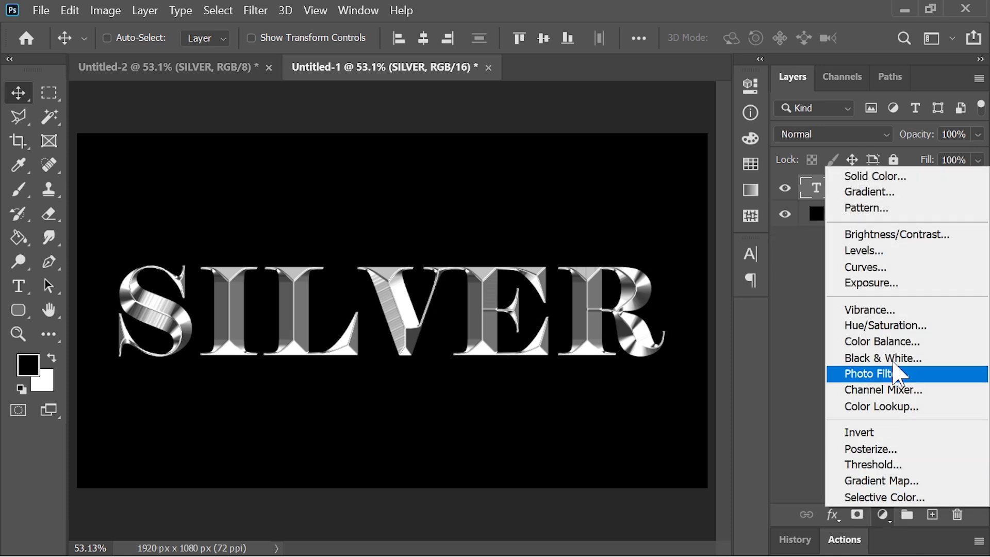
click(891, 268)
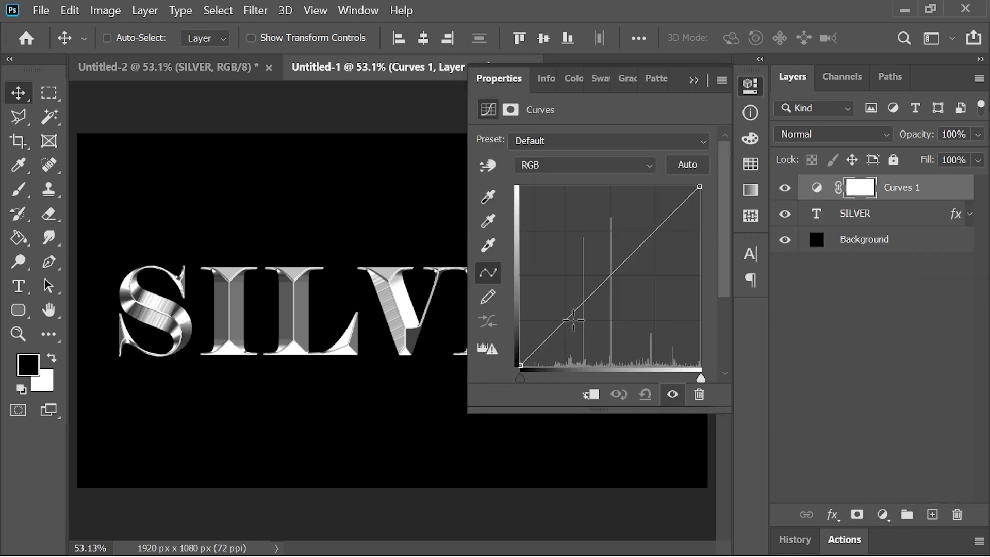
click(568, 325)
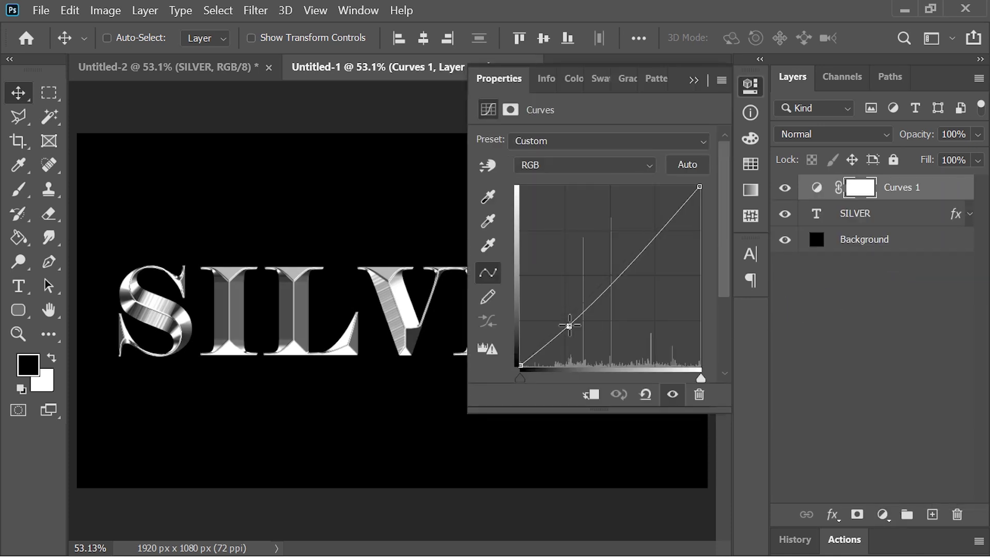
click(651, 225)
click(694, 80)
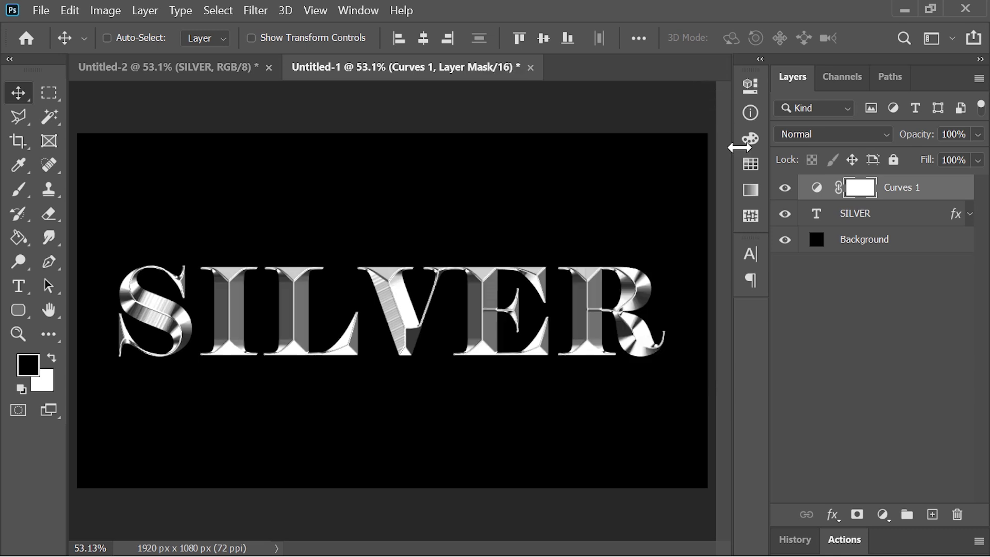
- Select the SILVER text layer and retype it with new wording
click(817, 216)
double_click(817, 215)
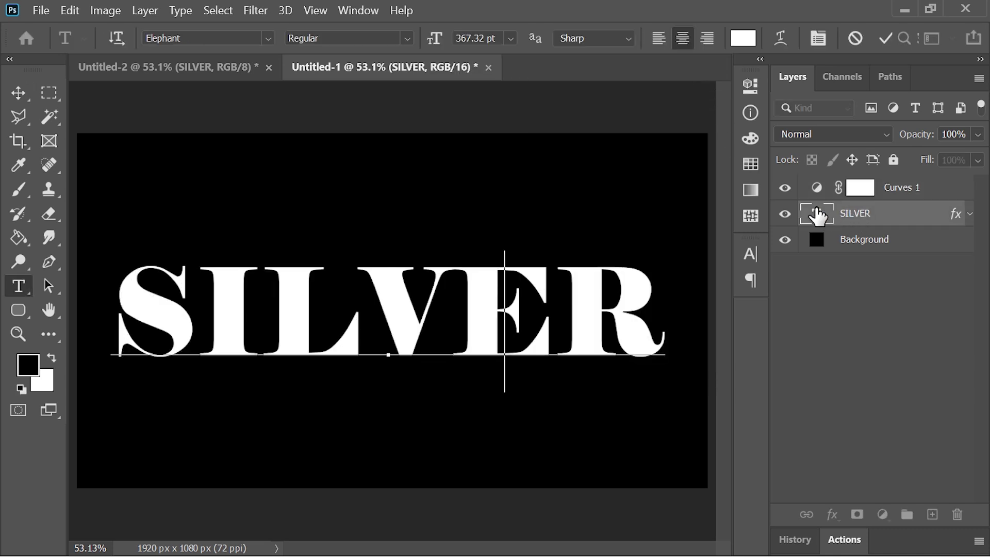
text(WAQAS)
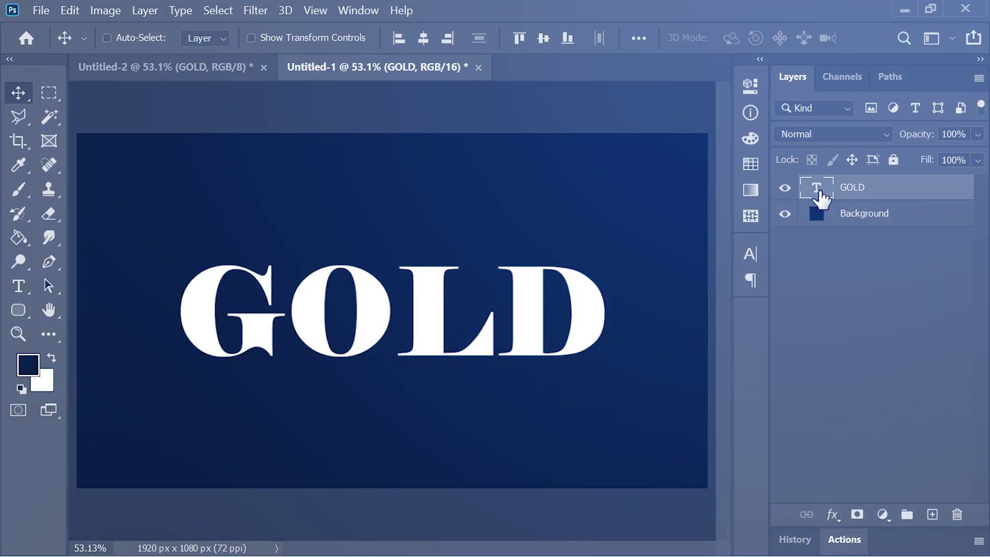
- Turn on Bevel & Emboss in the GOLD text layer's style settings
right_click(818, 188)
click(773, 189)
click(548, 128)
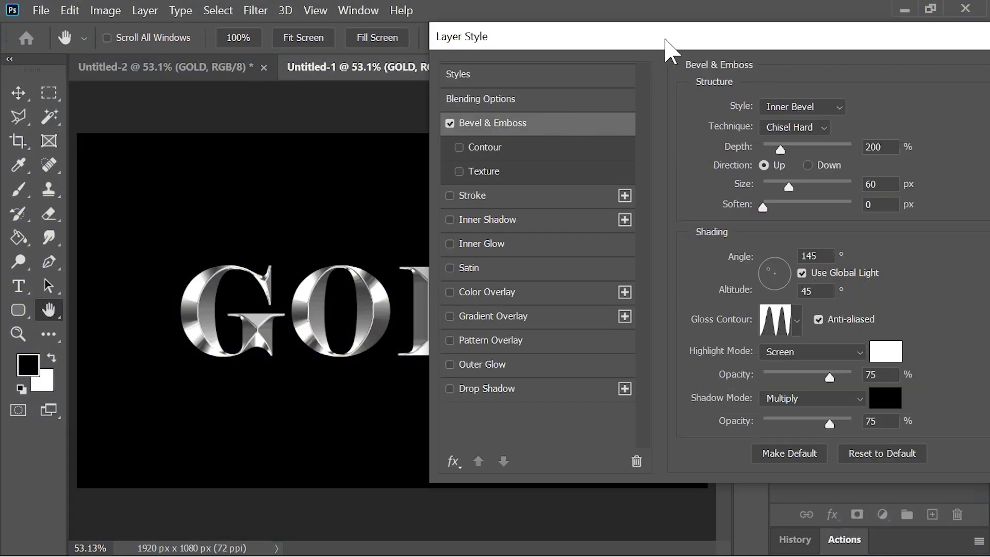
drag(665, 39, 611, 34)
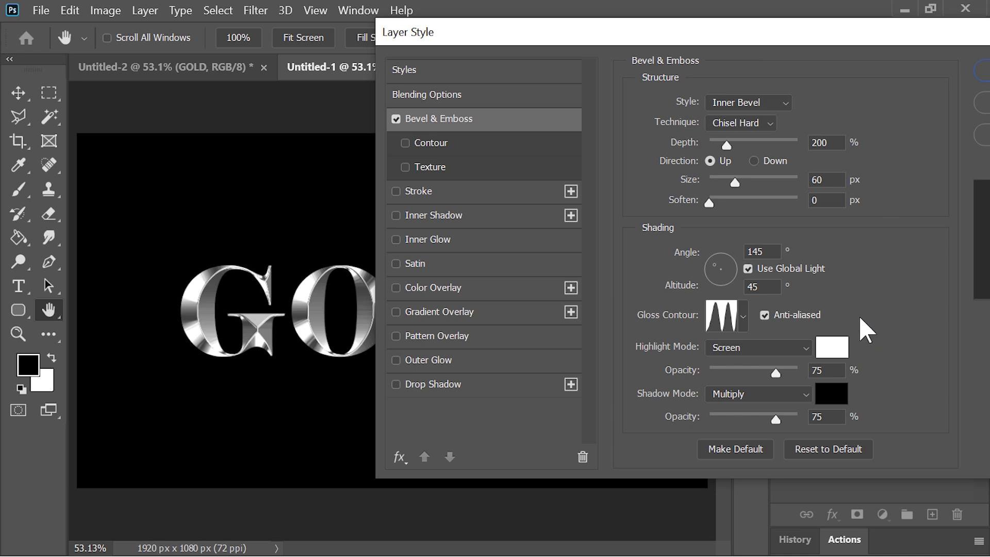
- Add a Foreground to Background gradient overlay with a pale gold #ffeab0 left stop
click(465, 311)
click(745, 146)
click(584, 83)
click(608, 112)
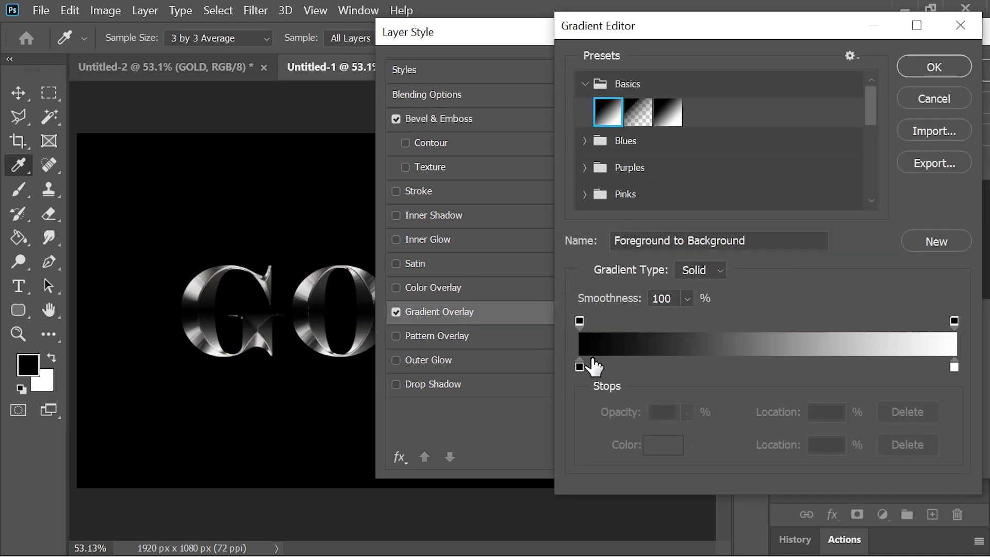
double_click(580, 367)
text(ffeab0)
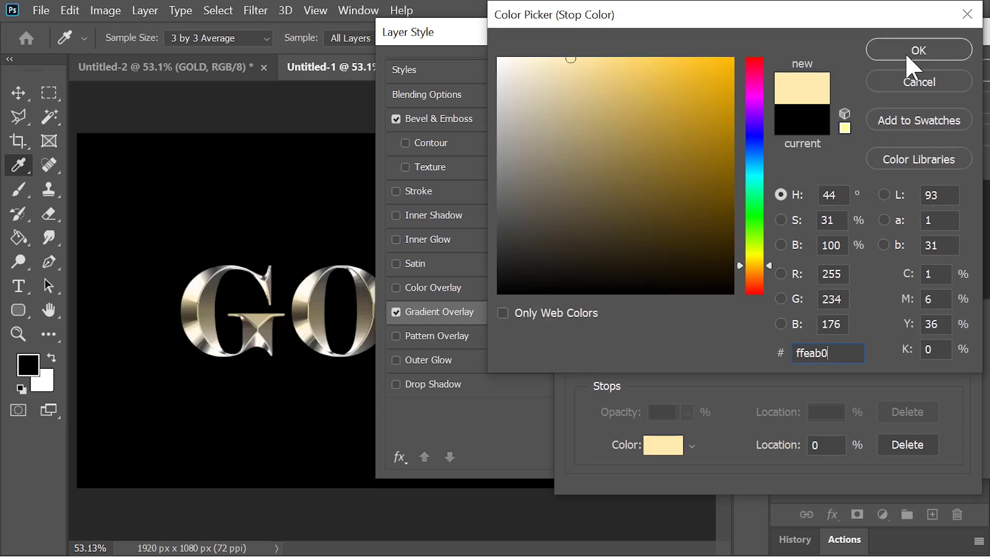
click(917, 57)
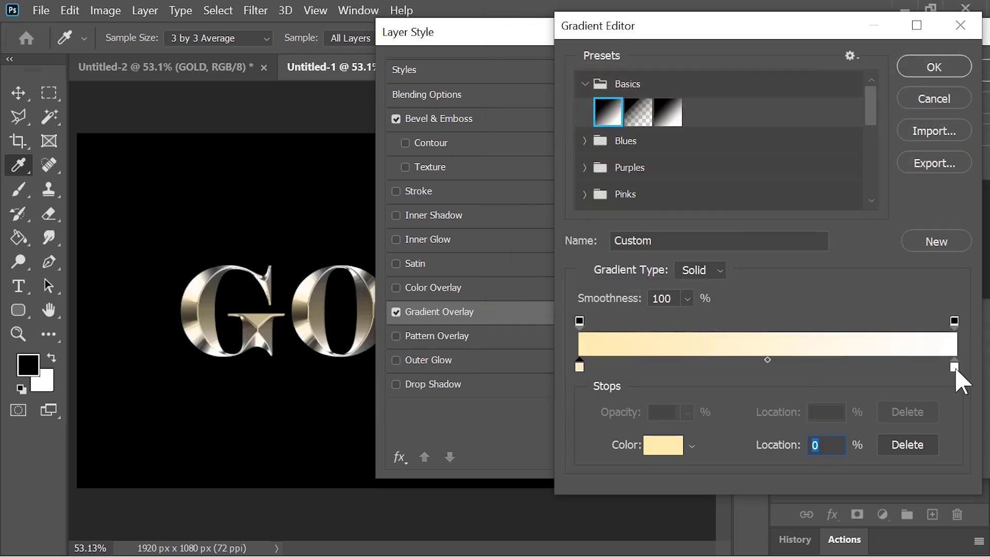
- Set the gradient's right stop to gold #c19351 and confirm the gradient
click(954, 367)
click(664, 444)
text(c19351)
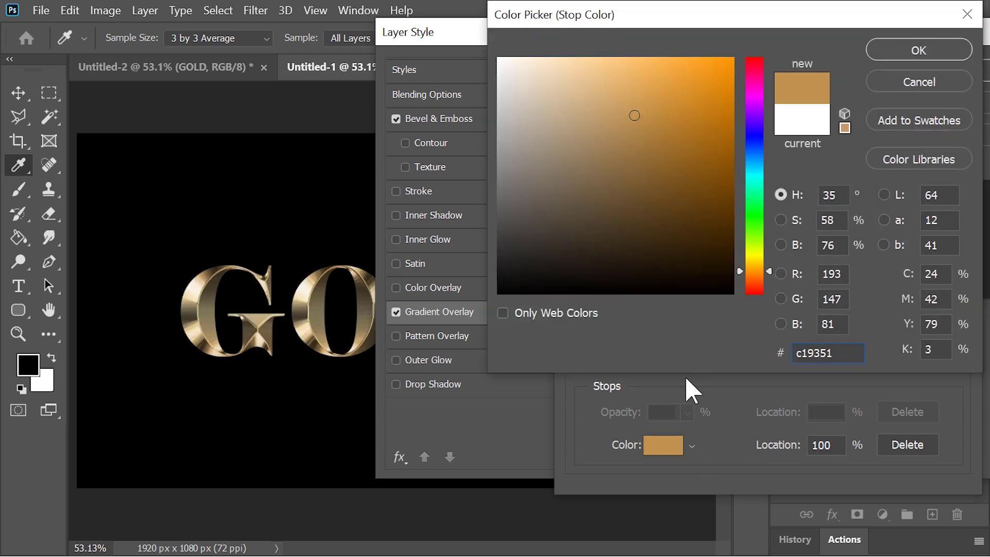
click(917, 57)
click(921, 67)
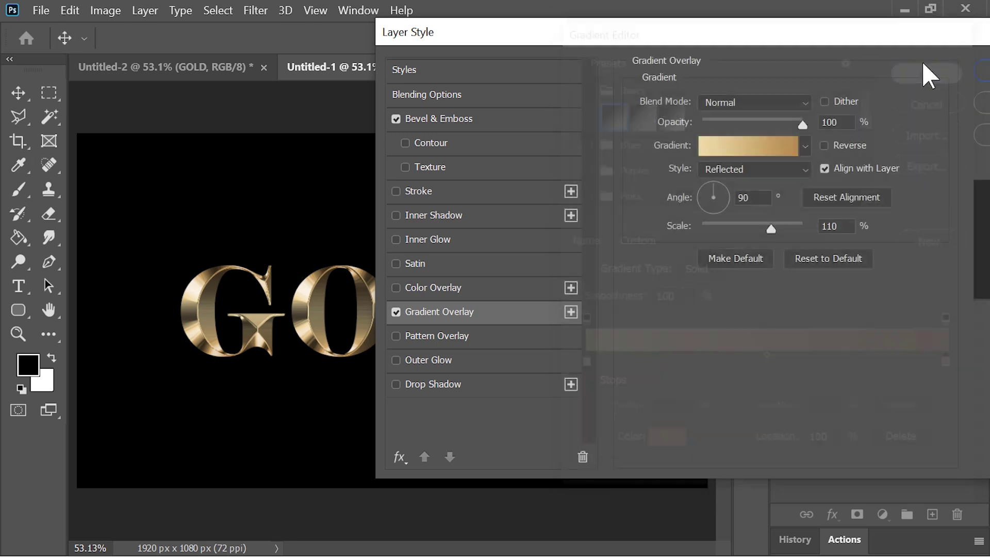
- Add an orange outer glow (Screen, 20%, 60 px) and apply the GOLD effects
click(447, 362)
click(679, 168)
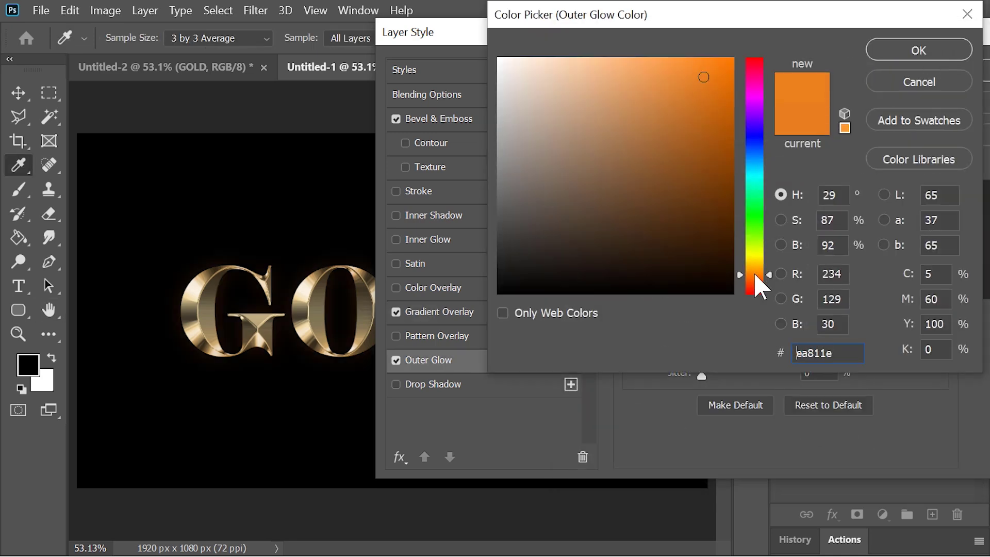
click(895, 48)
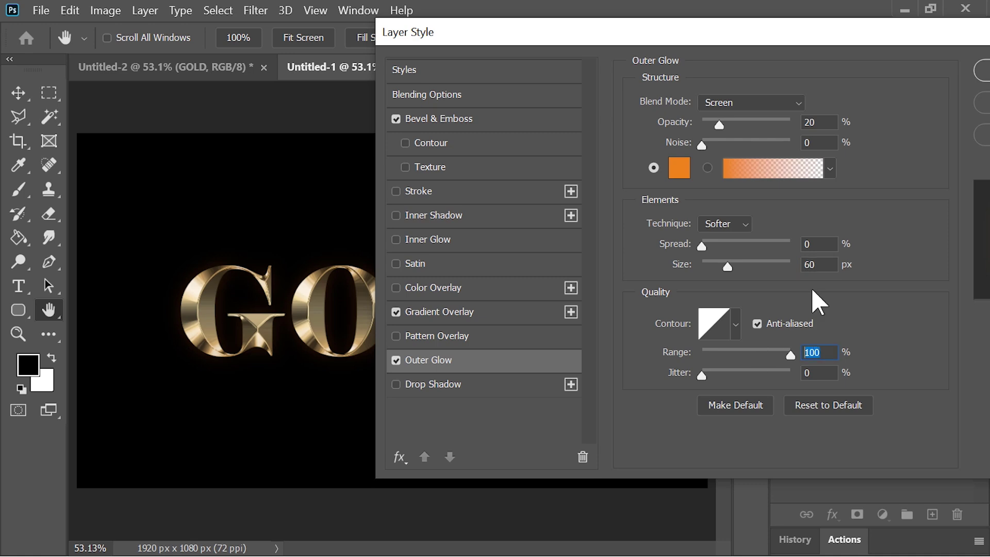
click(984, 71)
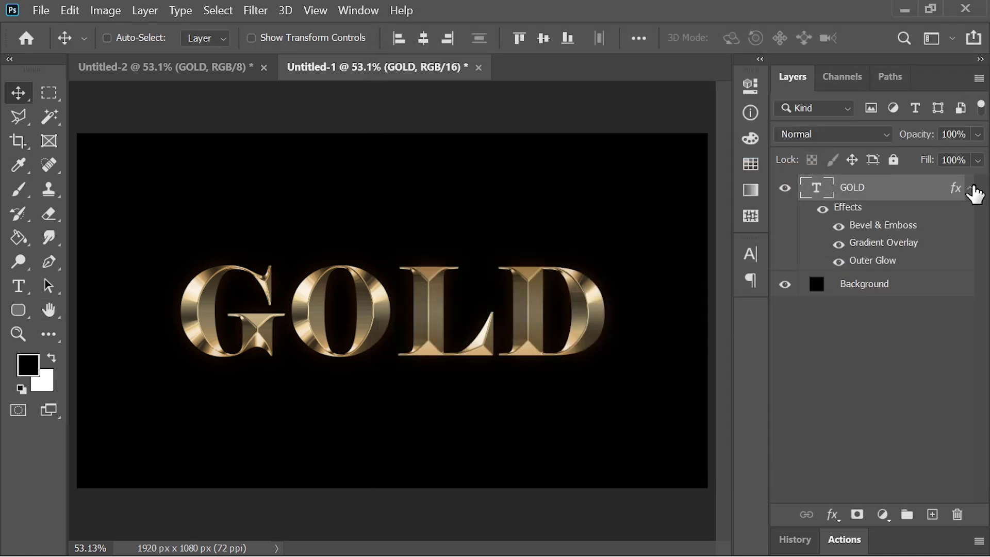
- Change the GOLD text's wording to 'royal'
click(971, 189)
click(945, 336)
double_click(817, 188)
text(royal)
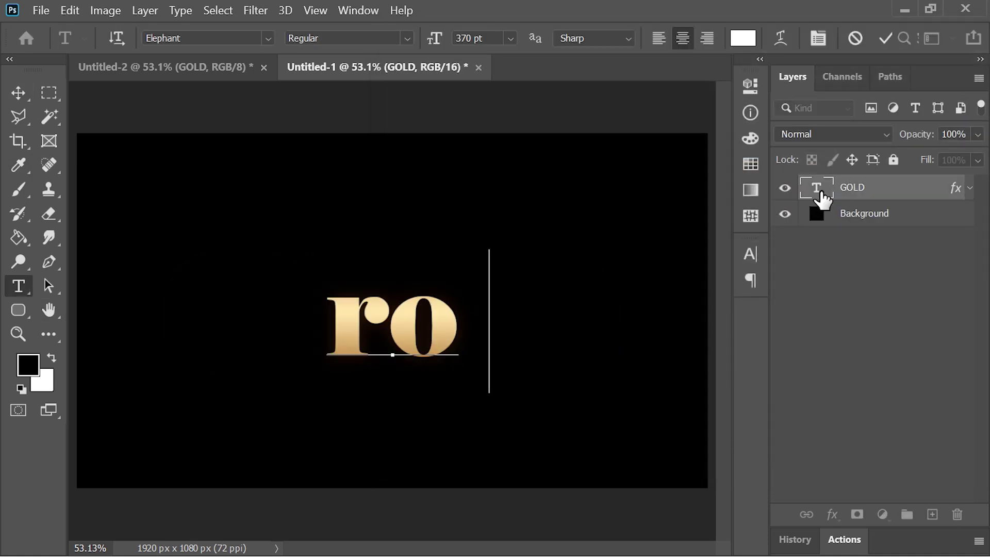
key(ctrl+Return)
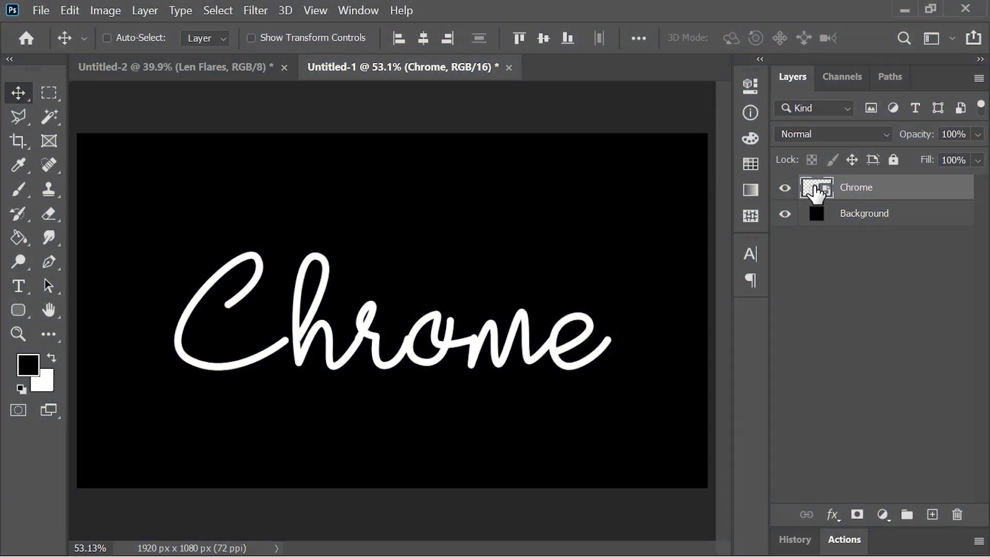
- Give the Chrome text a Bevel & Emboss with Inner Bevel style and Smooth technique
right_click(822, 189)
click(749, 191)
click(497, 135)
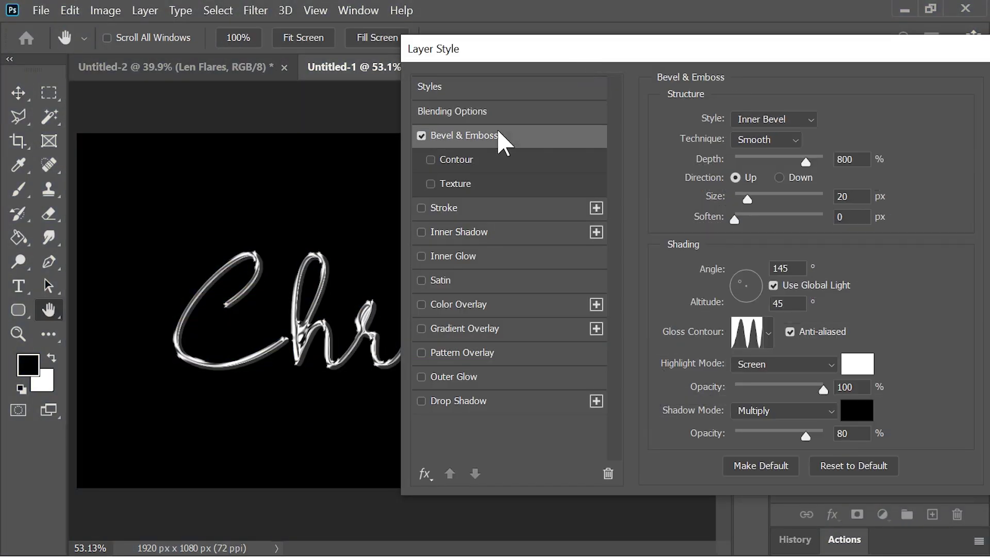
click(773, 119)
click(763, 146)
click(782, 142)
click(783, 155)
- Pick a ring gloss contour for the bevel and enable Gradient Overlay
click(768, 330)
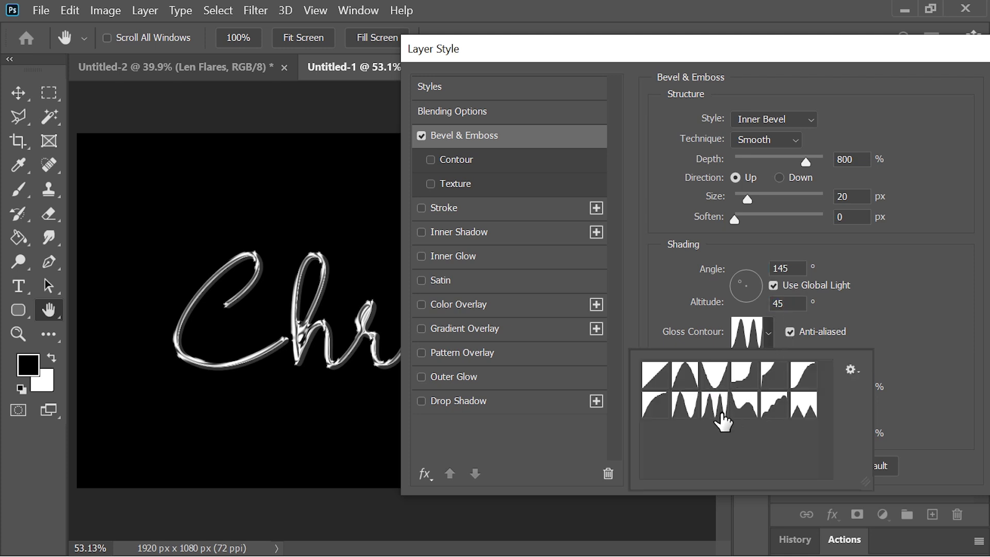
click(767, 334)
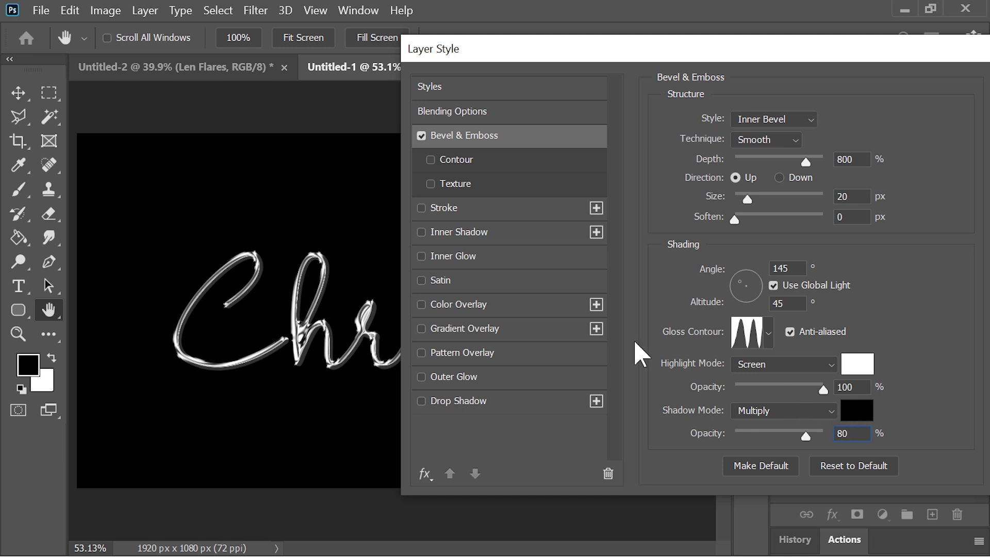
click(496, 329)
- Set the Chrome gradient to Foreground to Background with a dark grey #292929 left stop
click(807, 161)
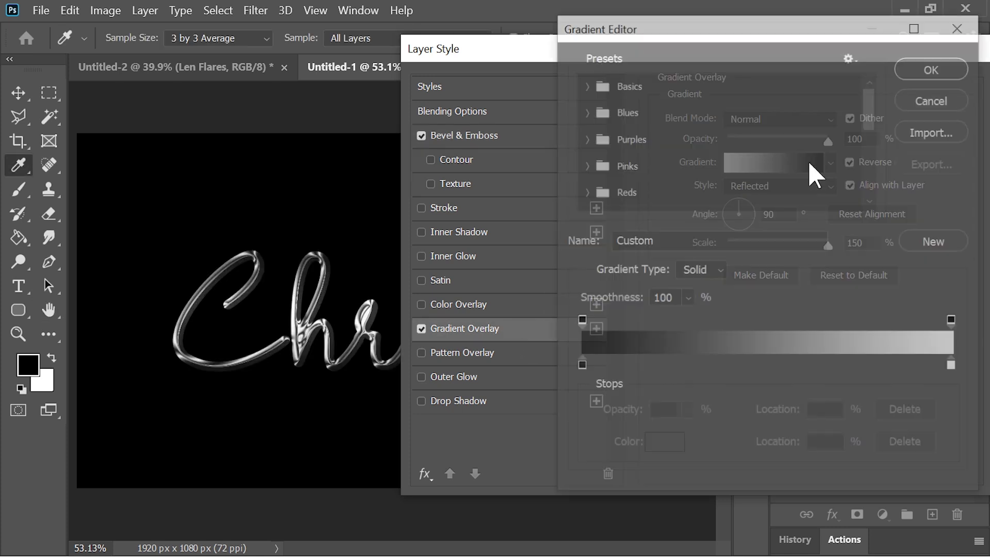
click(686, 84)
click(608, 111)
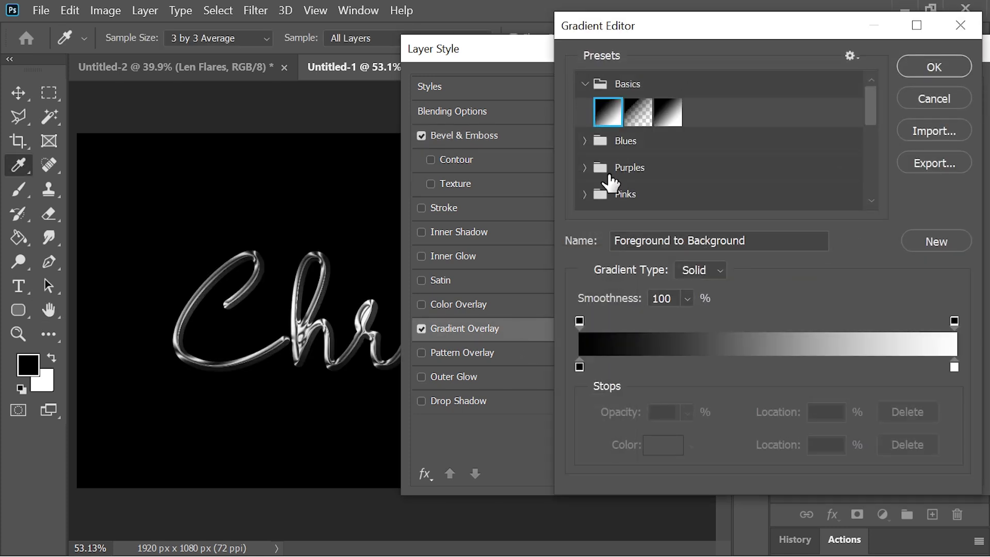
click(580, 367)
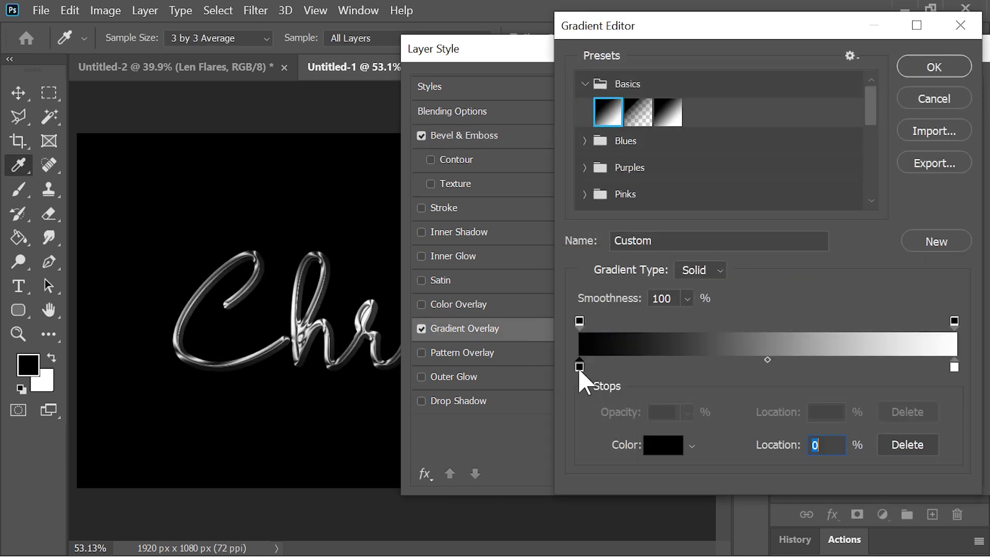
click(660, 452)
drag(496, 259, 479, 257)
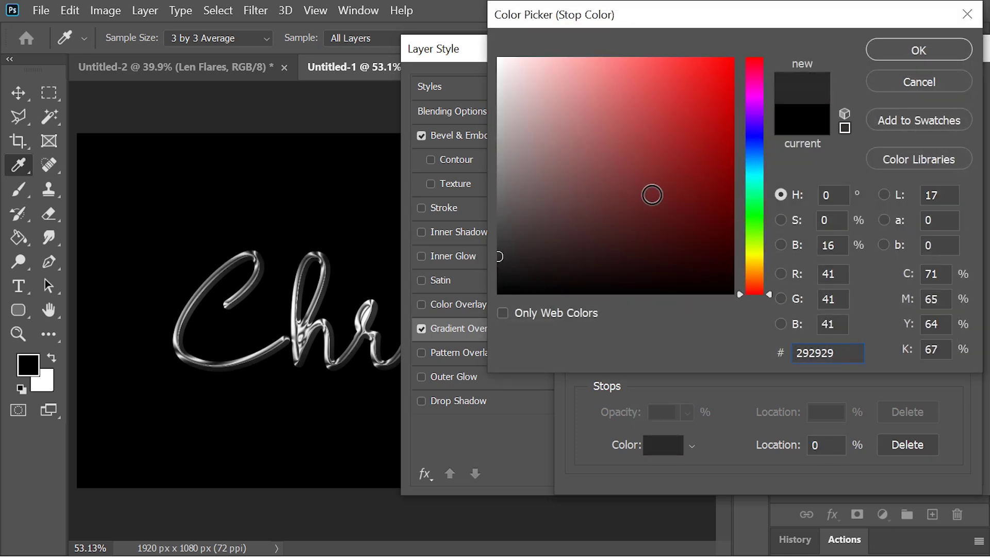
click(919, 50)
click(921, 67)
- Make the gradient Reflected, apply it, and paste the lens flare onto Chrome's C
click(769, 184)
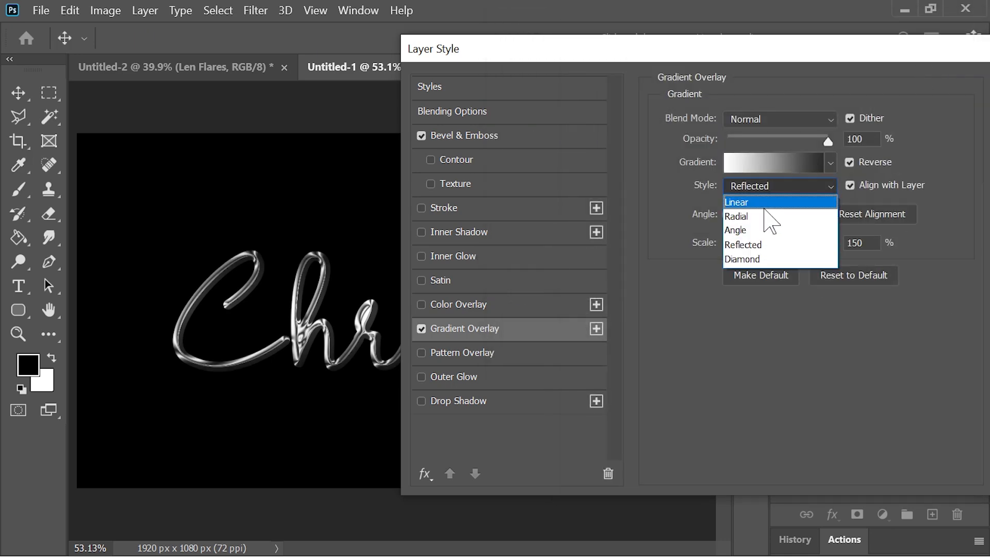
click(762, 244)
click(845, 91)
click(968, 213)
key(ctrl+v)
drag(400, 305, 347, 249)
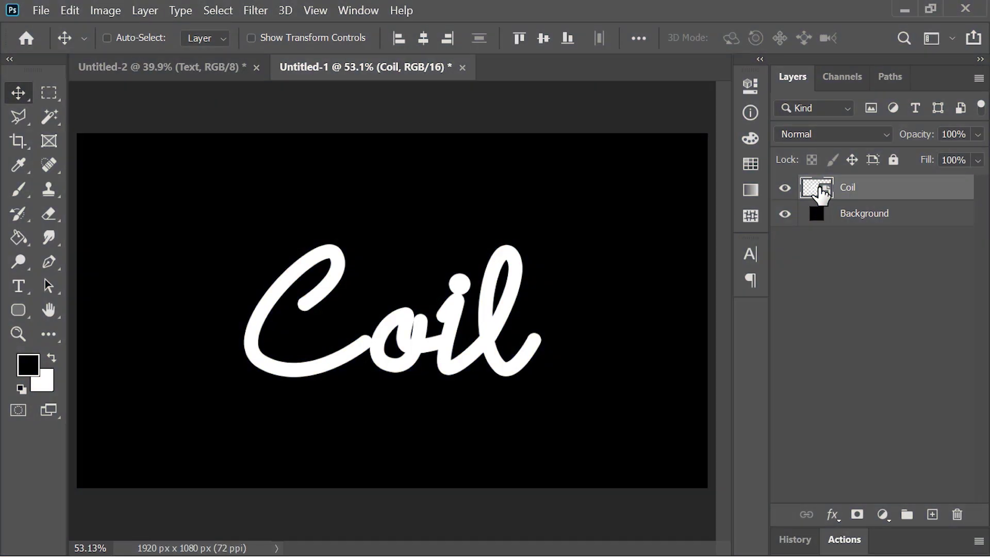
- Give the Coil layer a Smooth Inner Bevel with depth 420% and size 12 px
right_click(810, 191)
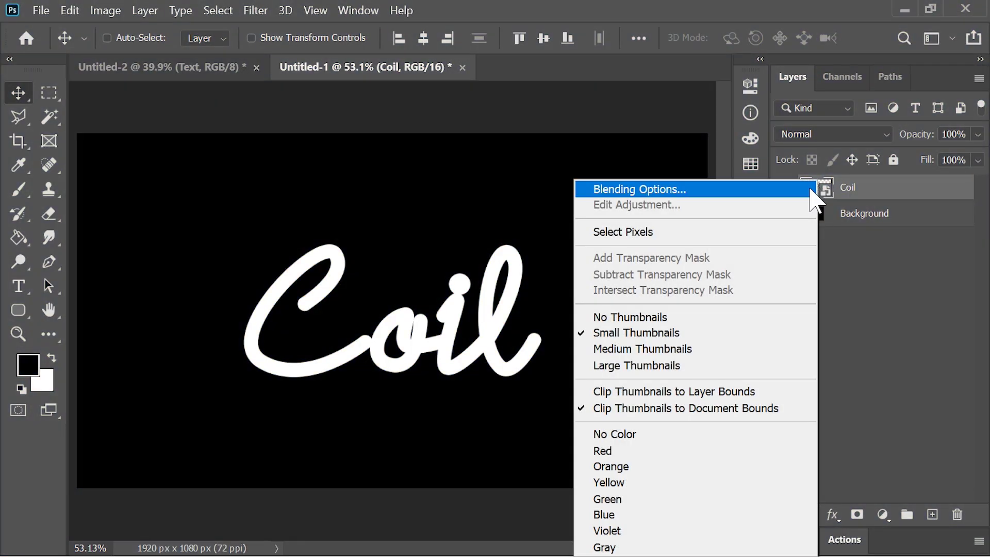
click(758, 192)
click(427, 119)
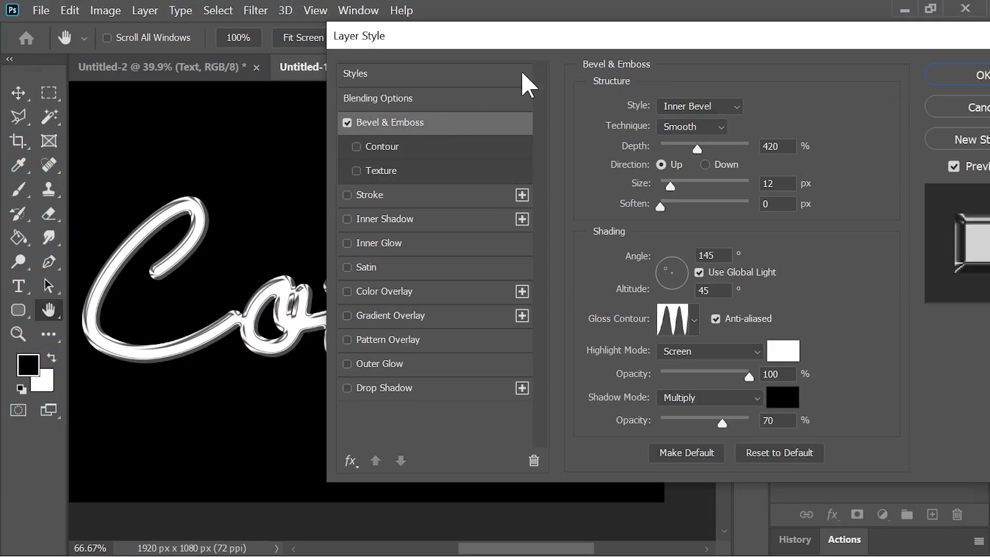
click(737, 106)
click(712, 129)
click(790, 147)
- Add a Foreground to Background gradient overlay with a dark brown #42311b left stop
click(426, 315)
click(756, 149)
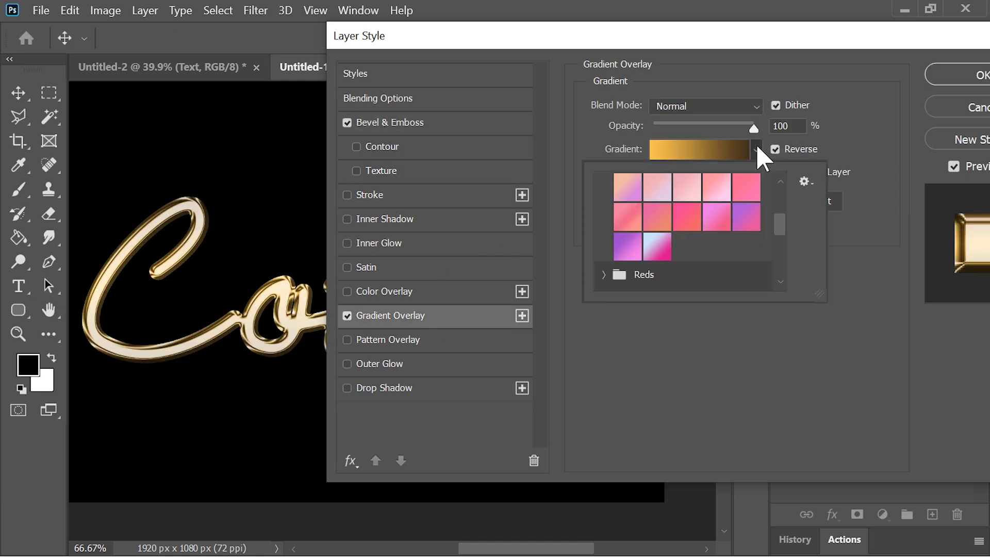
scroll(775, 193, up, 5)
click(604, 185)
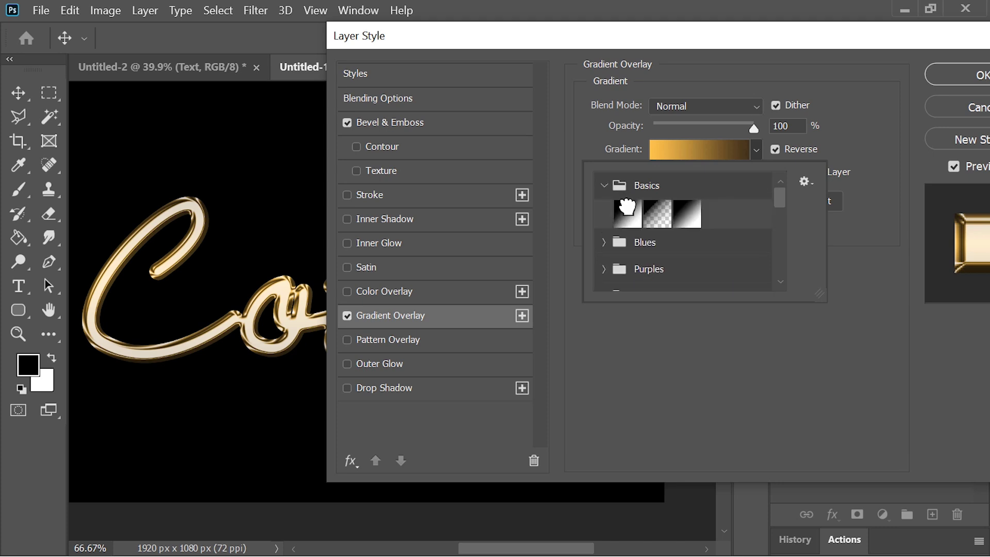
click(627, 207)
click(681, 150)
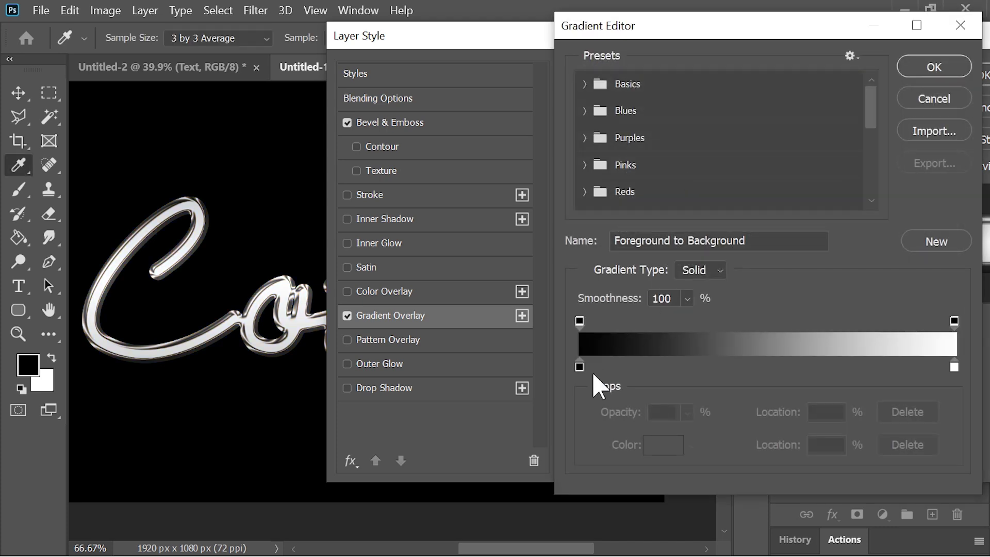
double_click(579, 366)
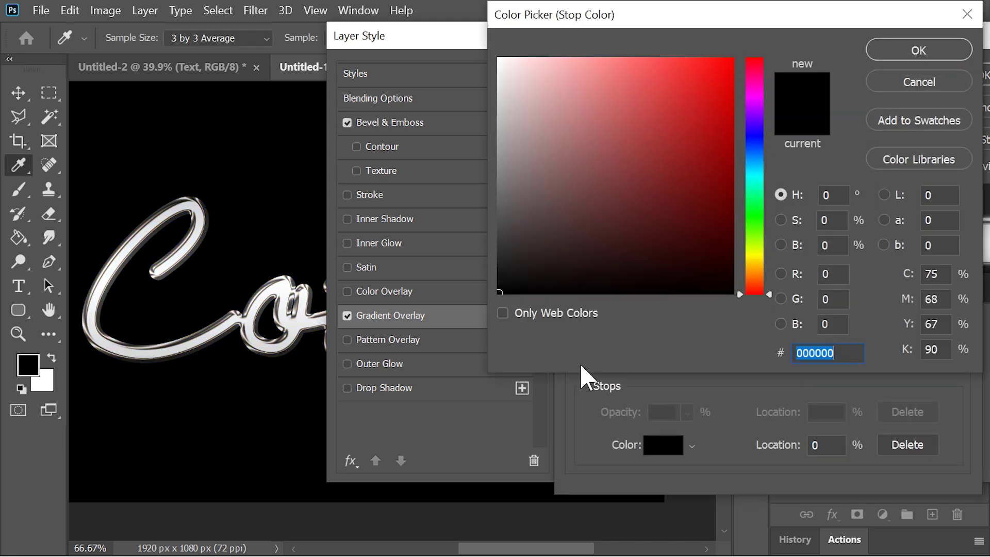
text(42311b)
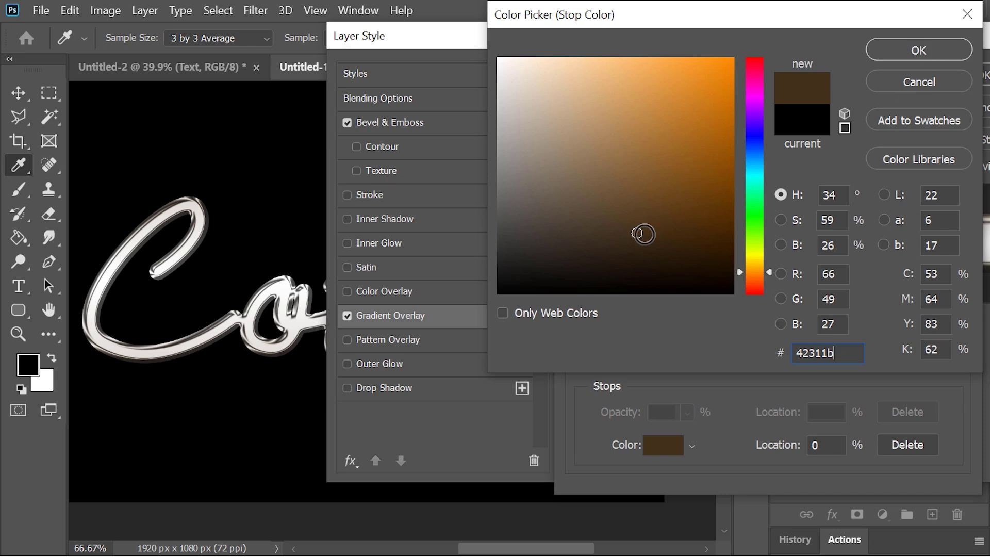
click(917, 56)
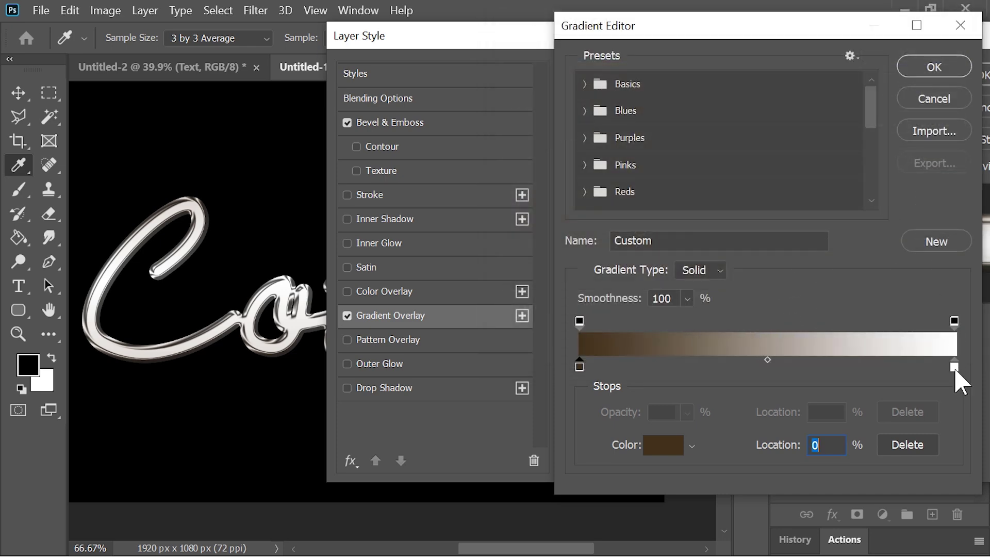
- Set the right stop to golden yellow #ffc24b, style Reflected, scale 150
click(954, 367)
click(661, 442)
key(ctrl+v)
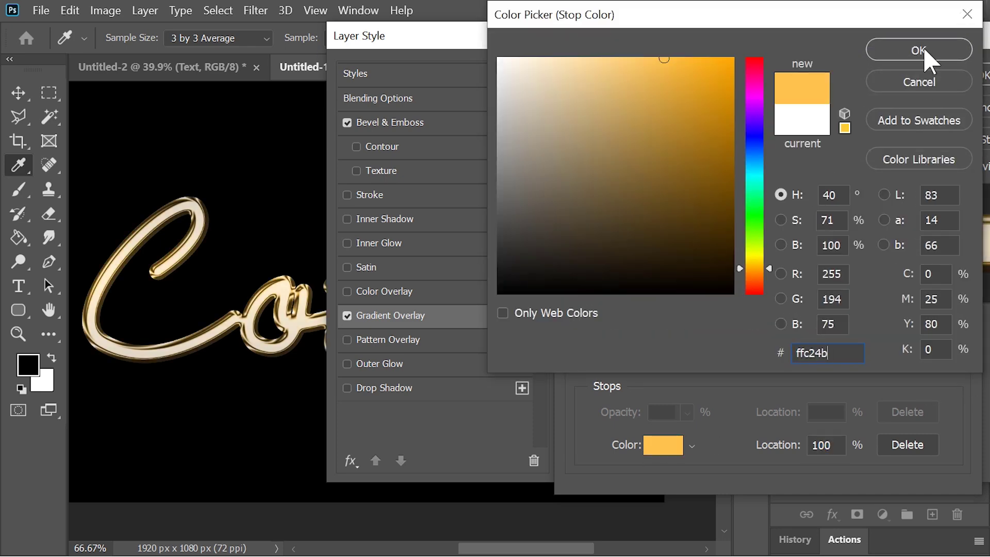
click(931, 52)
click(923, 65)
click(753, 173)
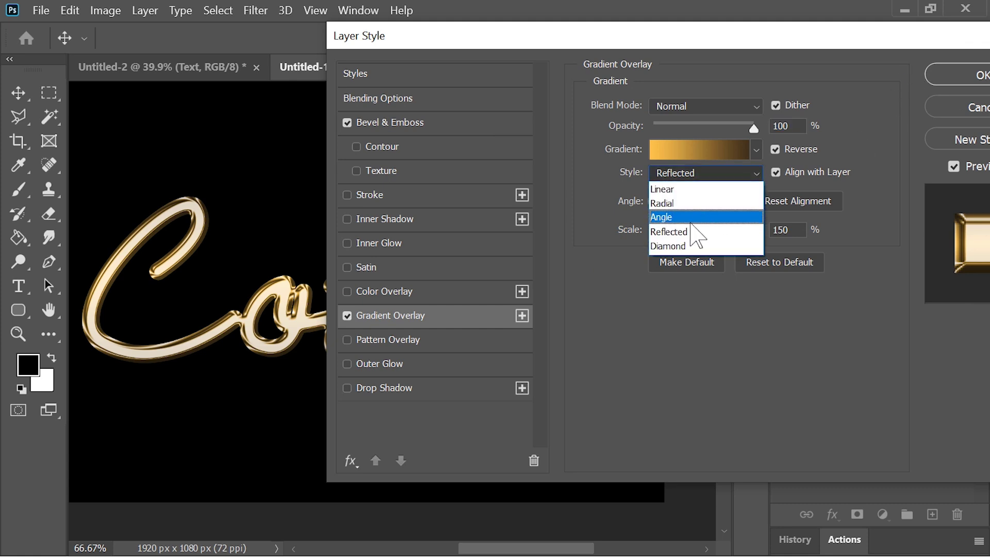
click(682, 225)
click(780, 231)
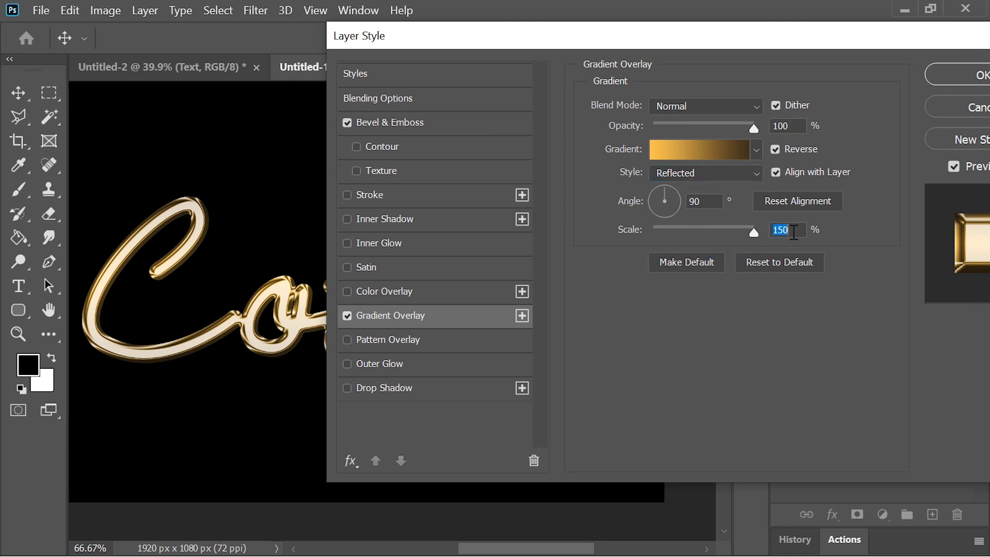
- Add a #ffb62c outer glow at 15%, 50 px and apply the Coil effects
click(412, 364)
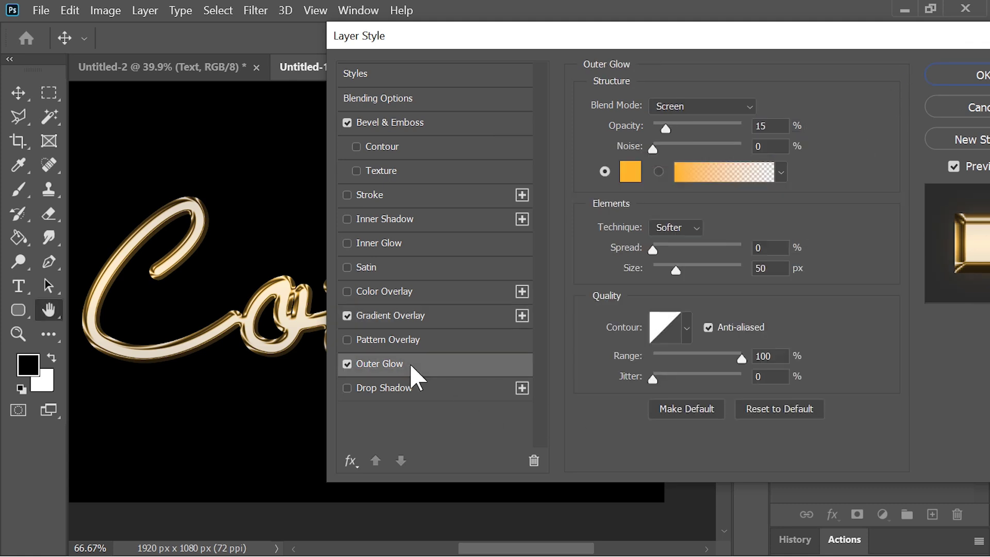
click(630, 171)
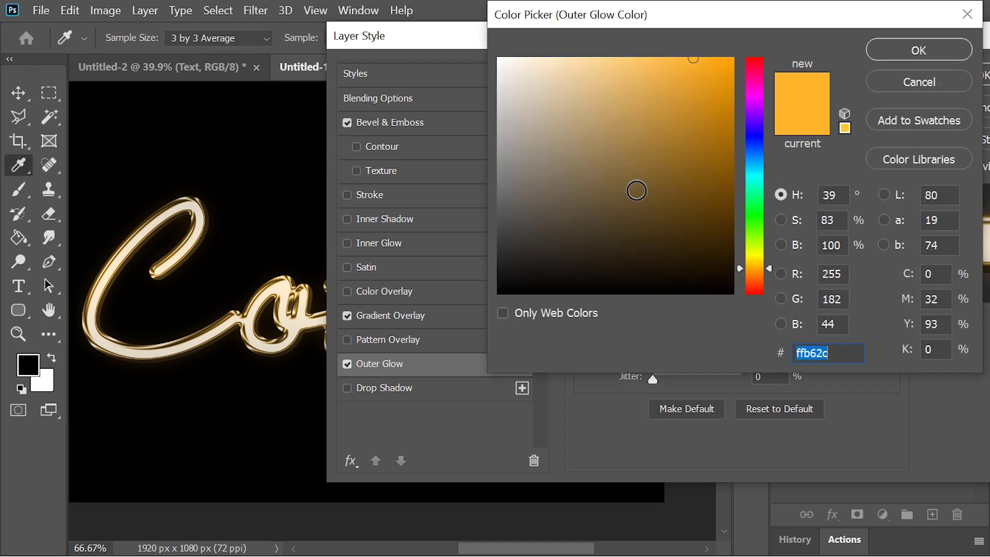
click(889, 75)
click(943, 77)
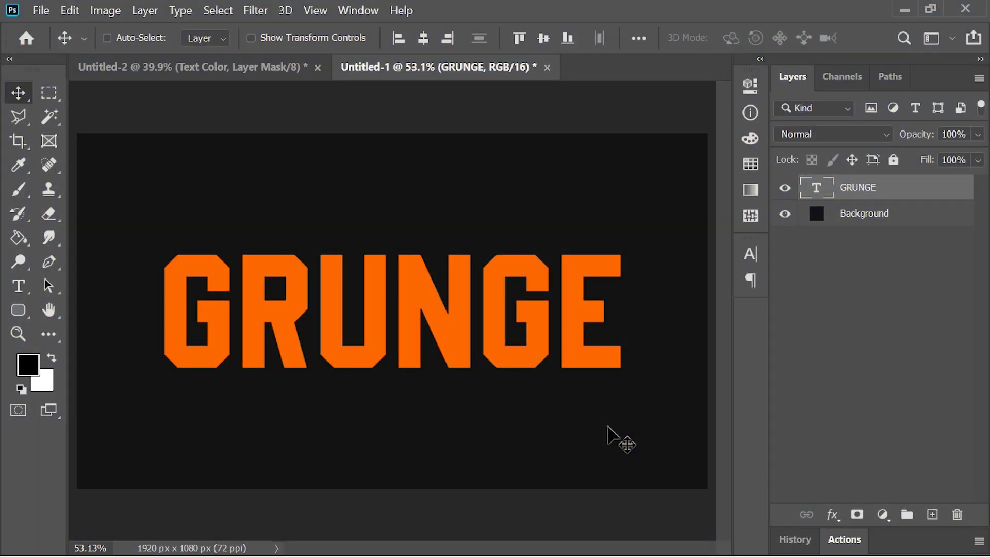
- Place the grunge Texture layer, load its RGB channel as a selection, and hide it
key(alt+Tab)
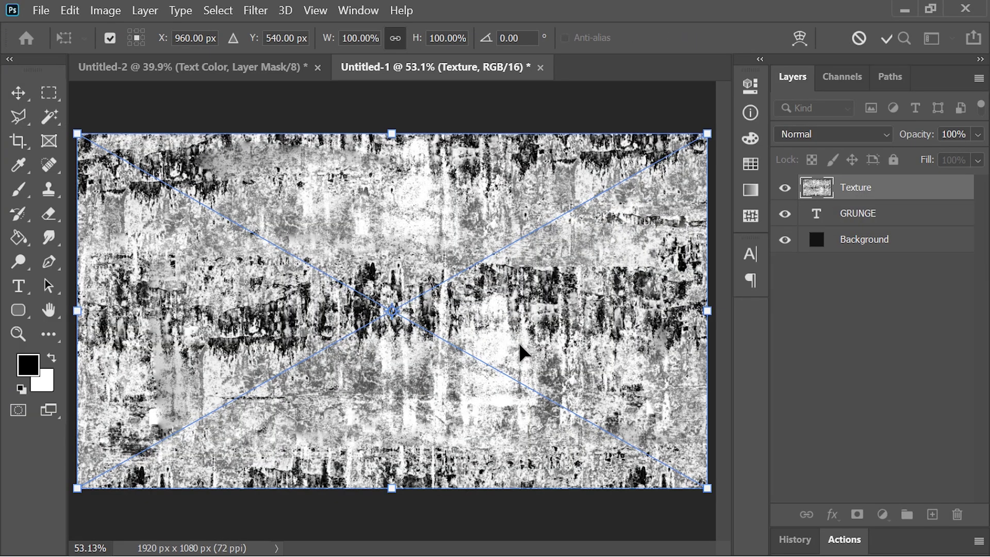
key(Return)
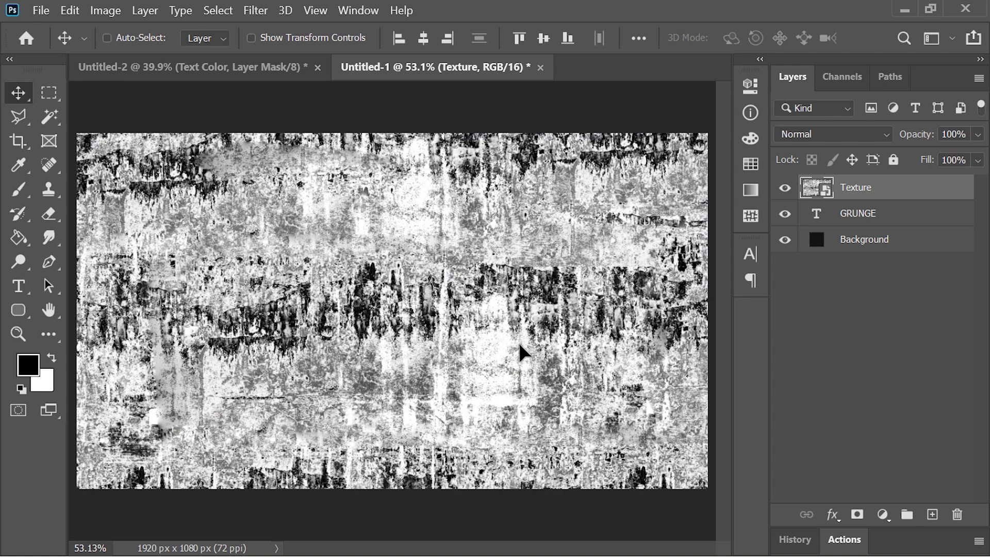
click(849, 83)
key(ctrl)
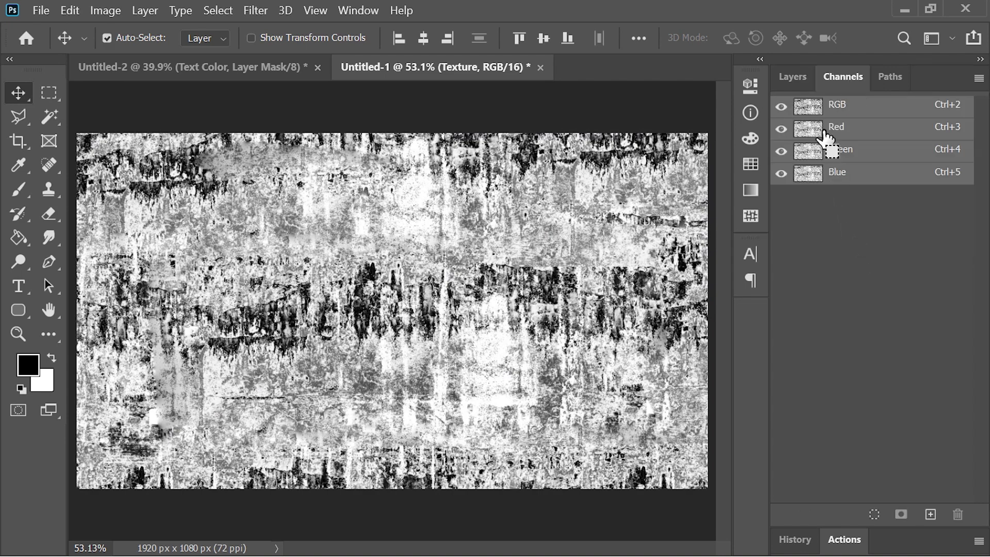
ctrl+click(812, 109)
click(792, 76)
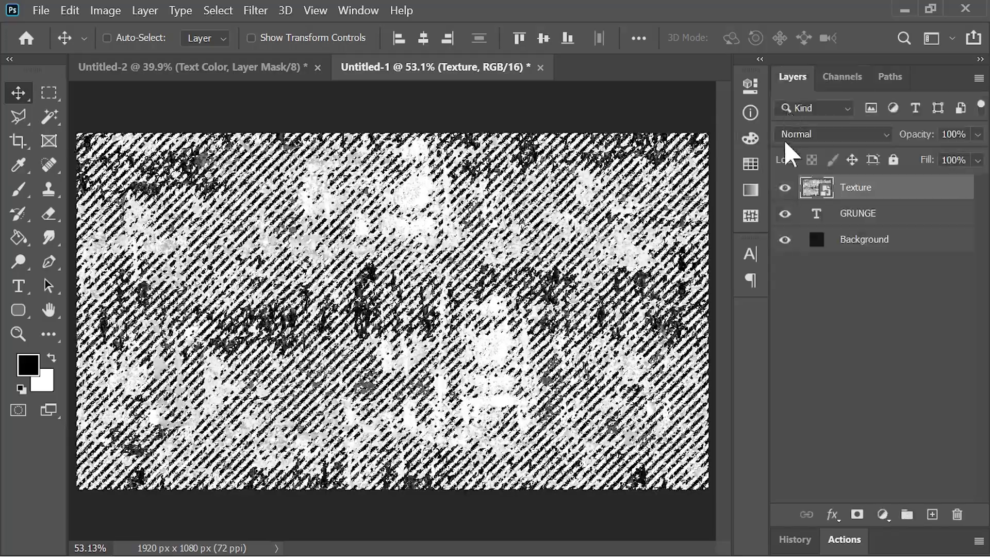
click(784, 188)
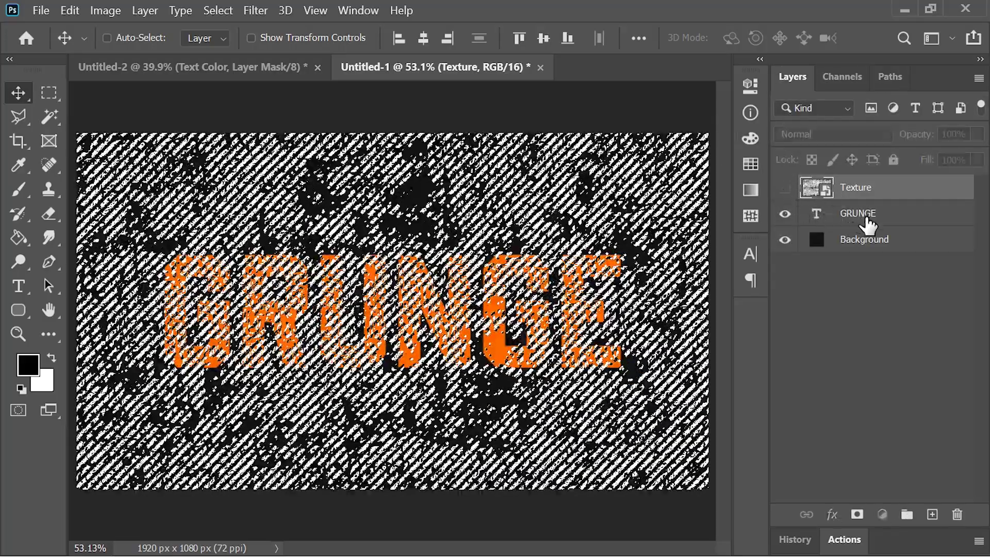
- Mask the GRUNGE text with the texture selection, keeping its orange colour
click(857, 213)
click(857, 515)
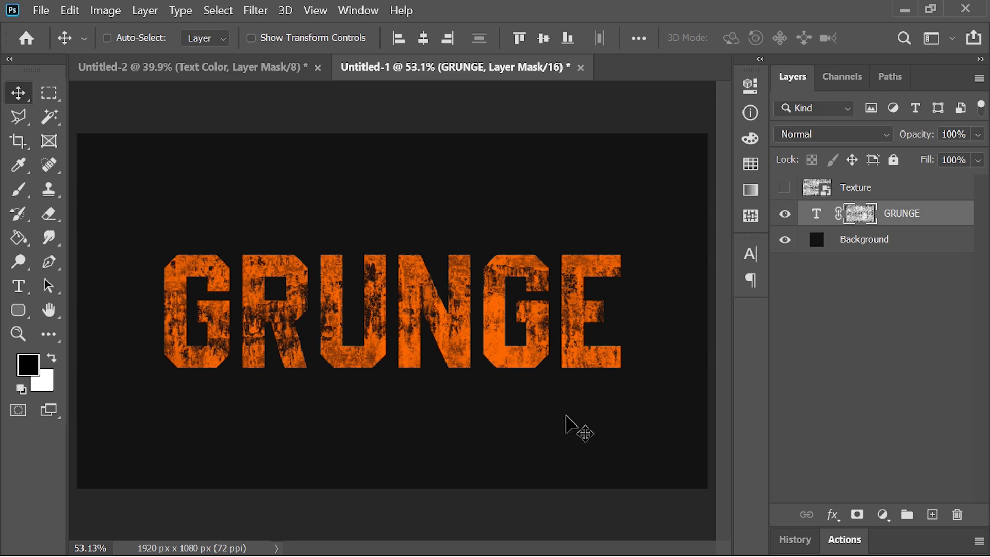
double_click(816, 214)
click(665, 37)
text(a1fd00)
drag(762, 161, 761, 172)
click(801, 120)
click(922, 52)
- Add a gray Soft Light Noise fill layer with Add Noise grain
click(882, 514)
click(861, 184)
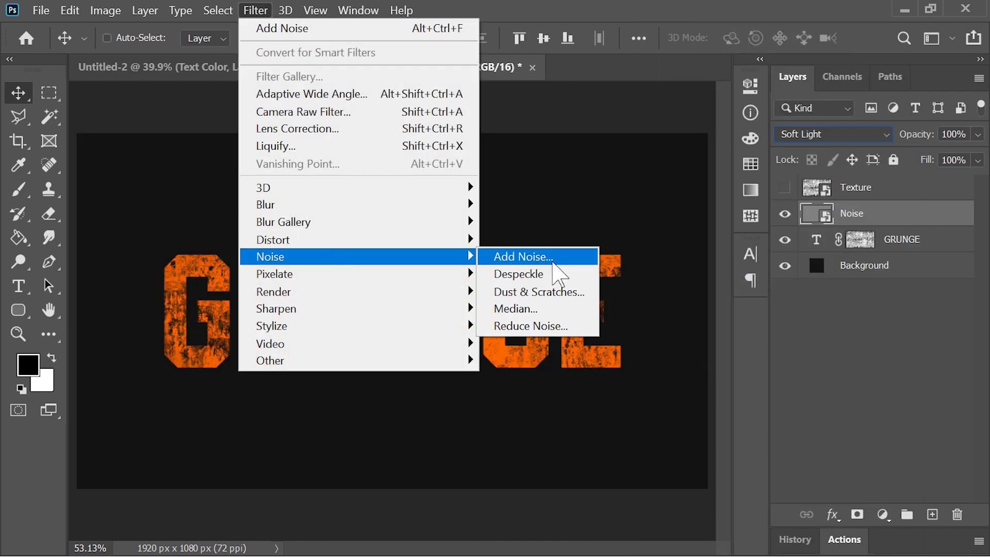
click(522, 257)
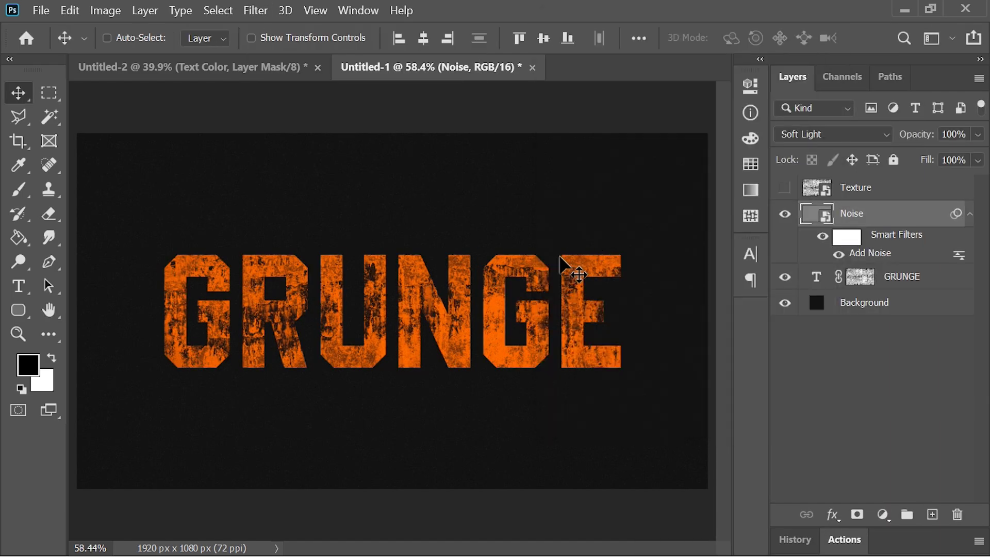
scroll(499, 238, up, 5)
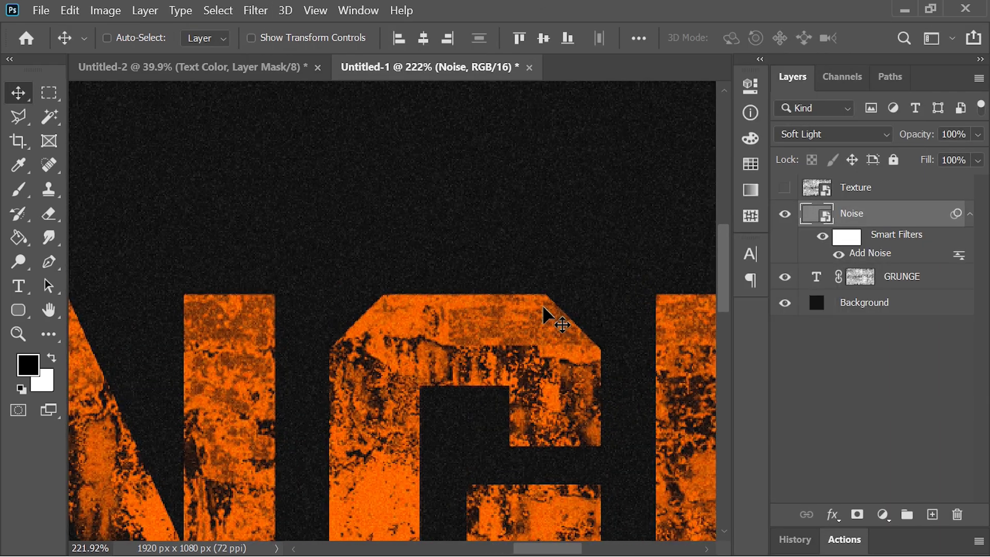
scroll(543, 304, down, 6)
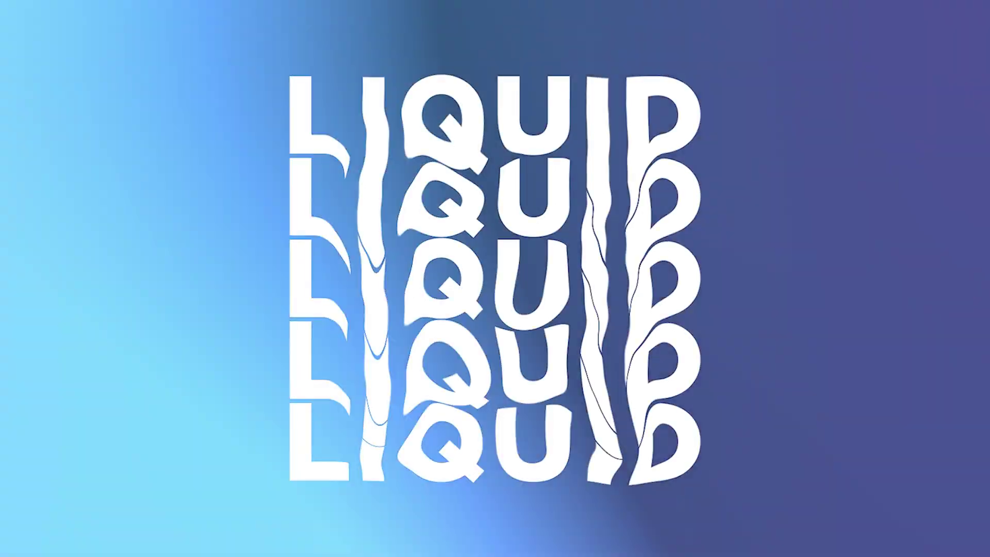
- Convert the LIQUID Text layer to a smart object and duplicate stacked copies
right_click(892, 195)
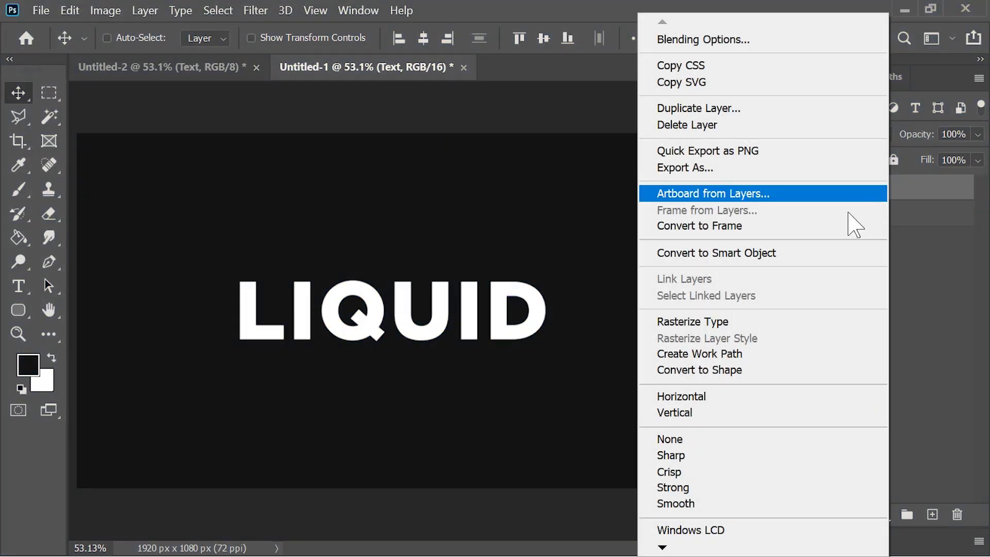
click(804, 254)
drag(512, 327, 462, 310)
alt+drag(462, 309, 443, 428)
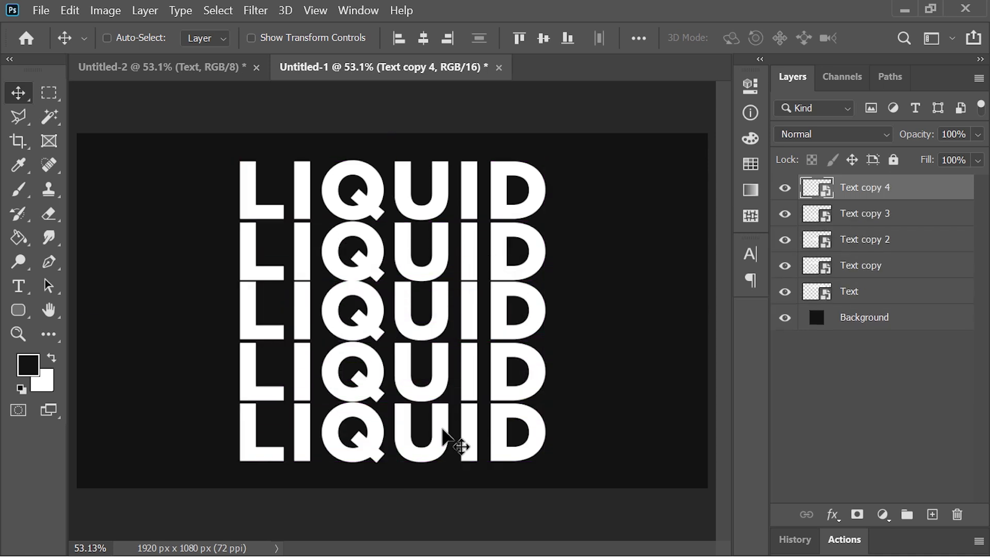
- Combine all five LIQUID copies into a single smart object
shift+click(865, 303)
right_click(864, 303)
click(753, 202)
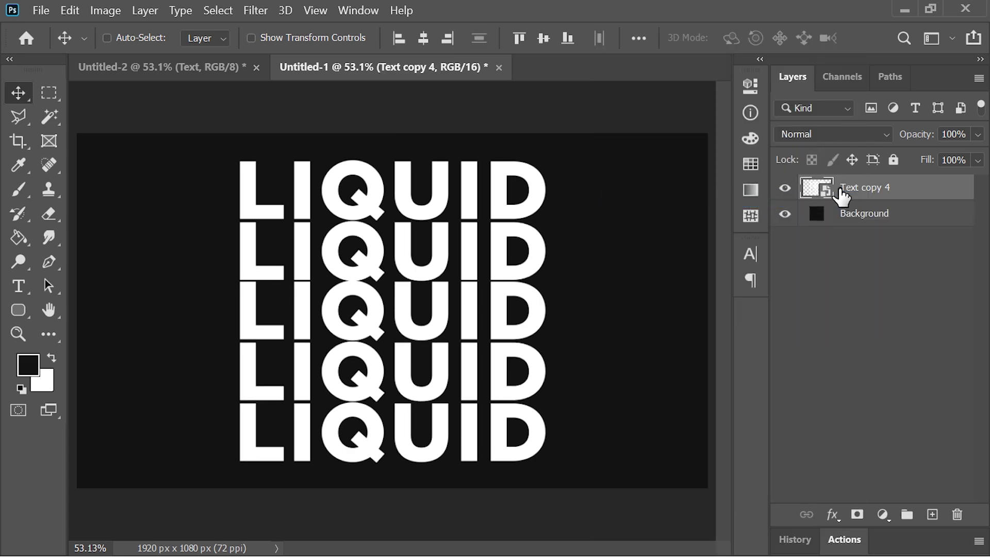
mouse_move(468, 323)
mouse_down()
mouse_move(475, 298)
mouse_move(479, 320)
mouse_up()
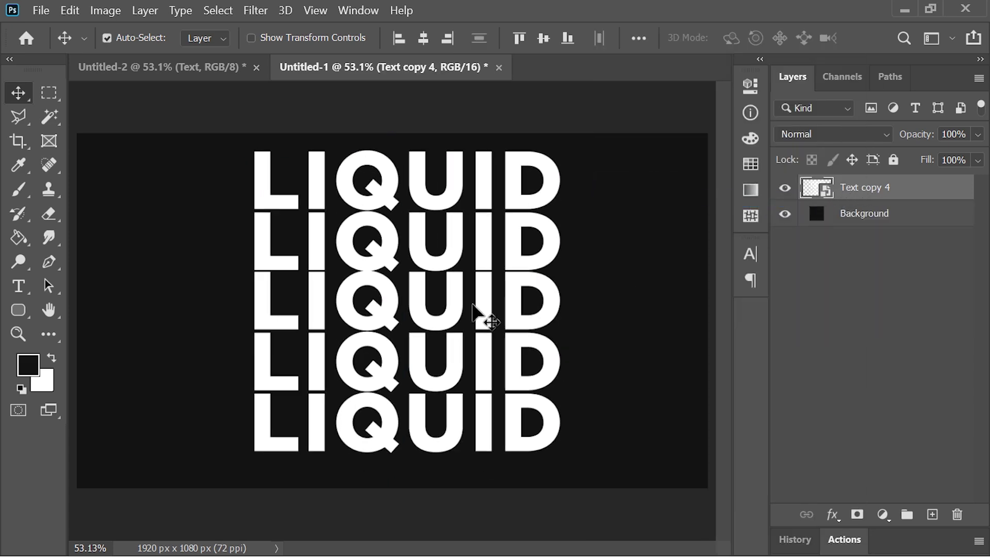
key(ctrl+z)
- Forward Warp the LIQUID letter columns into wavy drips with Liquify
click(255, 11)
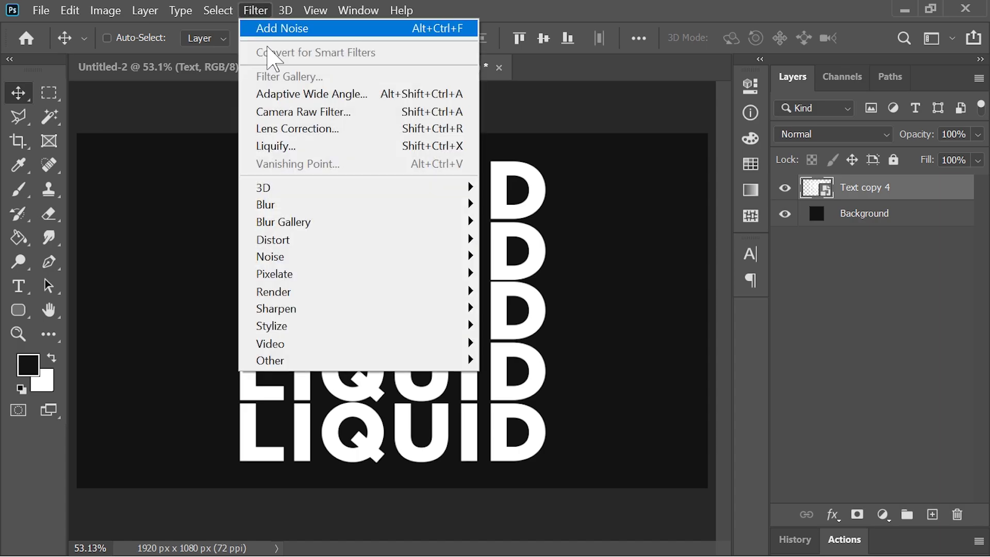
click(289, 149)
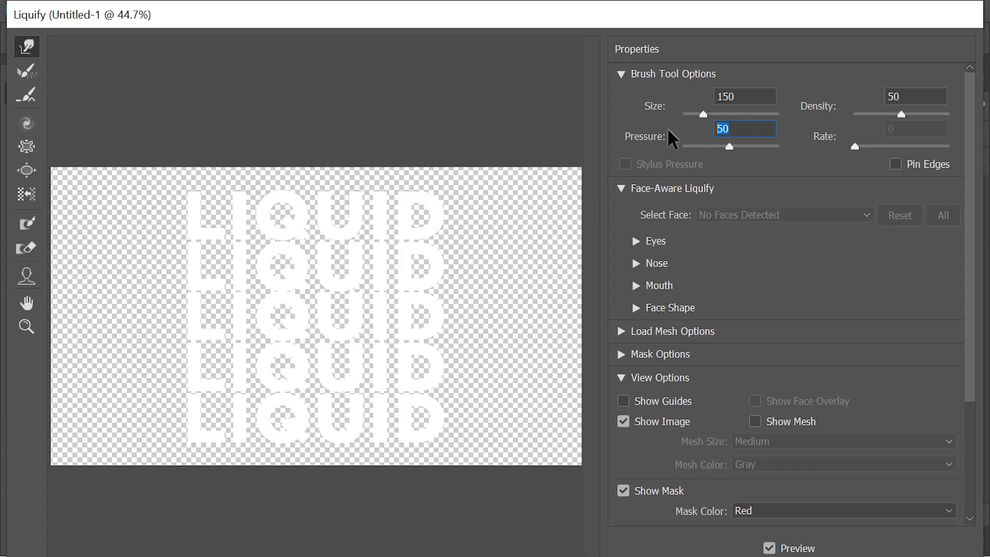
key(])
drag(233, 200, 238, 446)
mouse_move(295, 181)
mouse_down()
mouse_move(347, 299)
mouse_move(362, 455)
mouse_move(395, 250)
mouse_move(437, 199)
mouse_up()
key(Return)
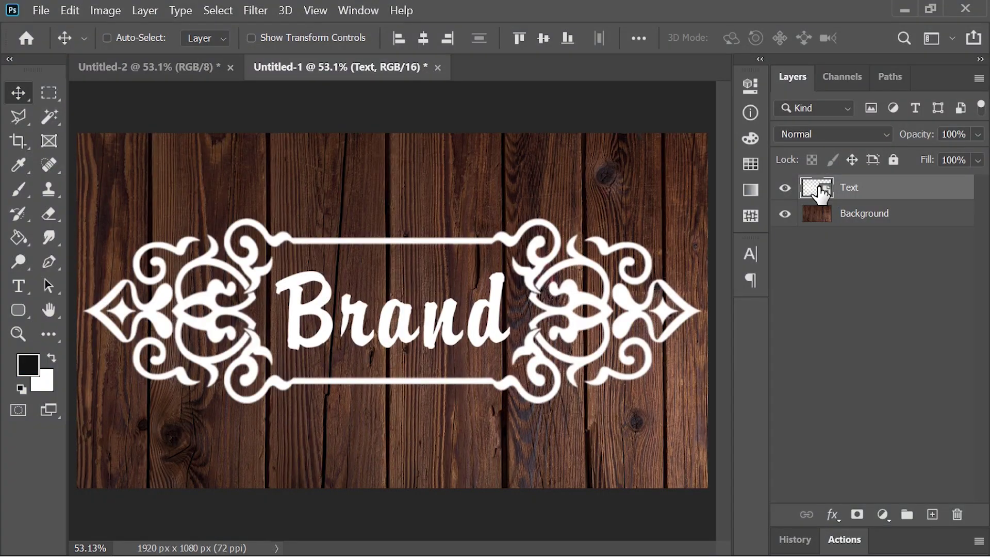
- Set the Underlying Layer black Blend If slider to 47 so wood grain shows through
right_click(819, 193)
click(760, 190)
drag(631, 404, 739, 400)
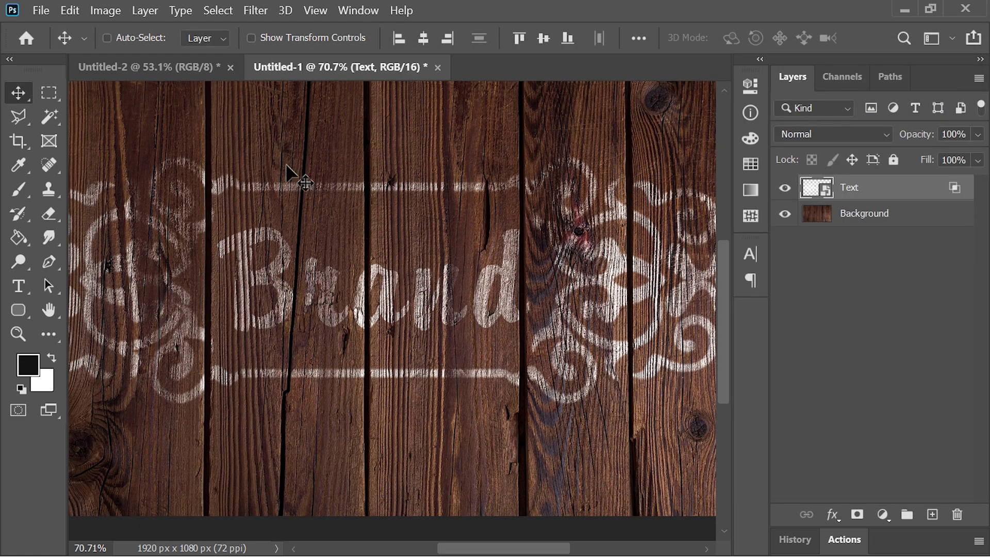
- Apply a 200% Ripple distortion and centre the Brand emblem on the canvas
click(255, 10)
mouse_move(314, 240)
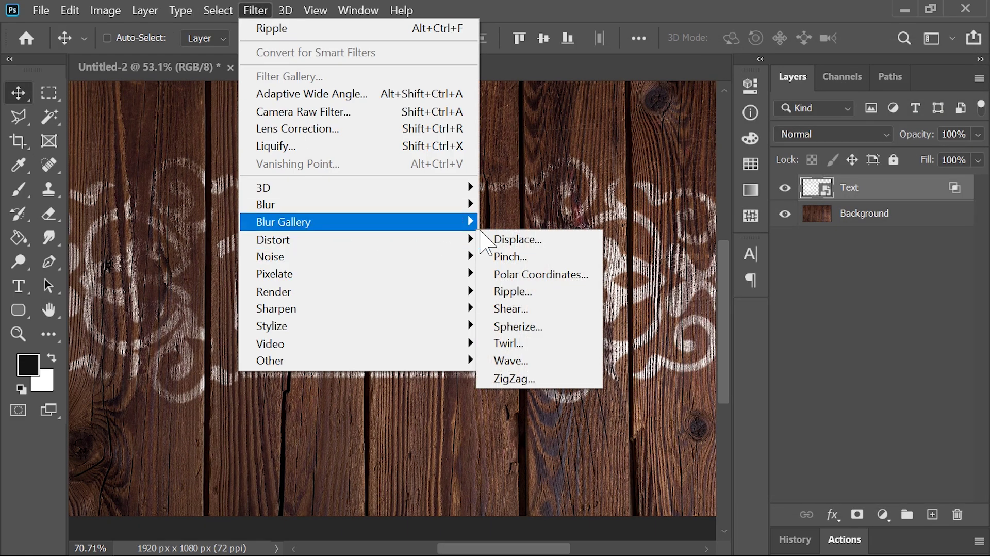
click(536, 291)
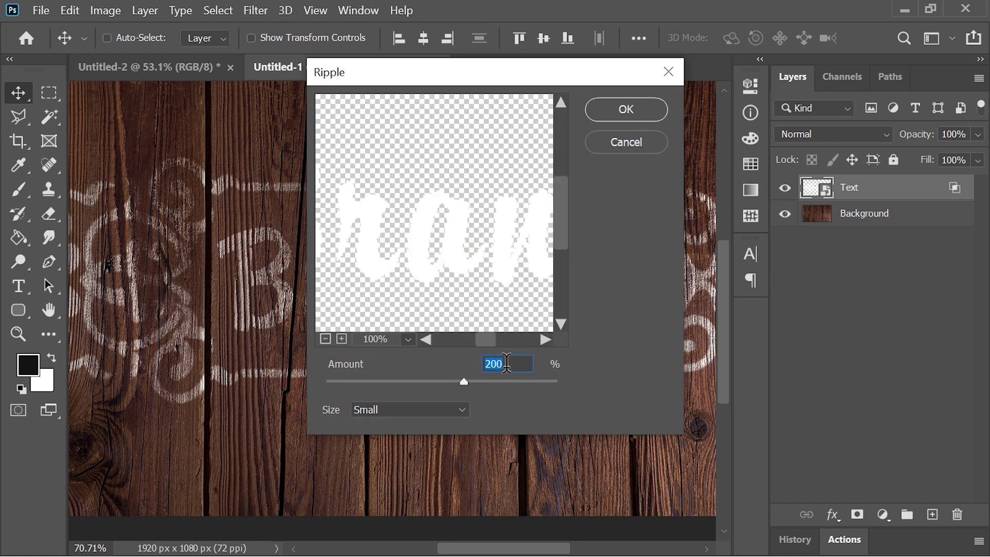
click(630, 109)
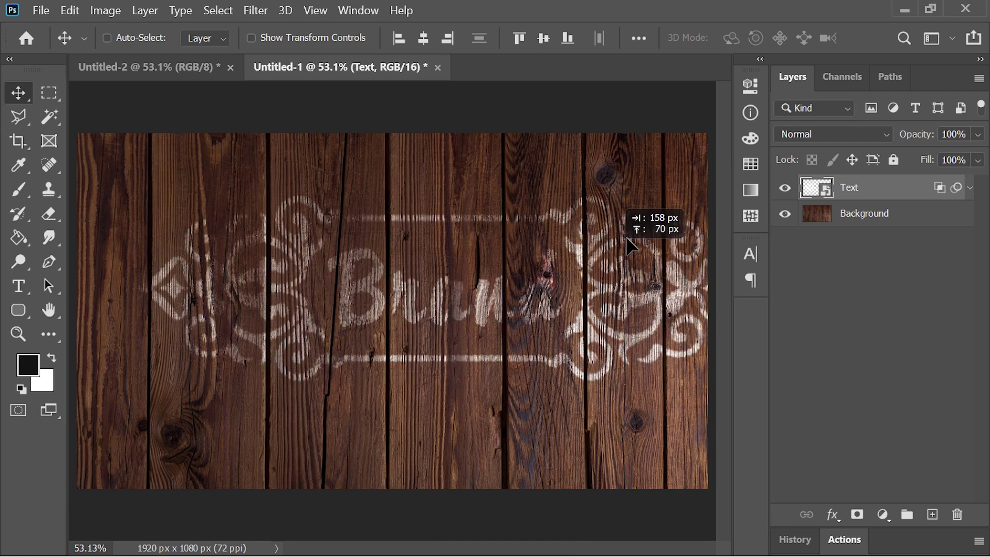
drag(626, 236, 518, 311)
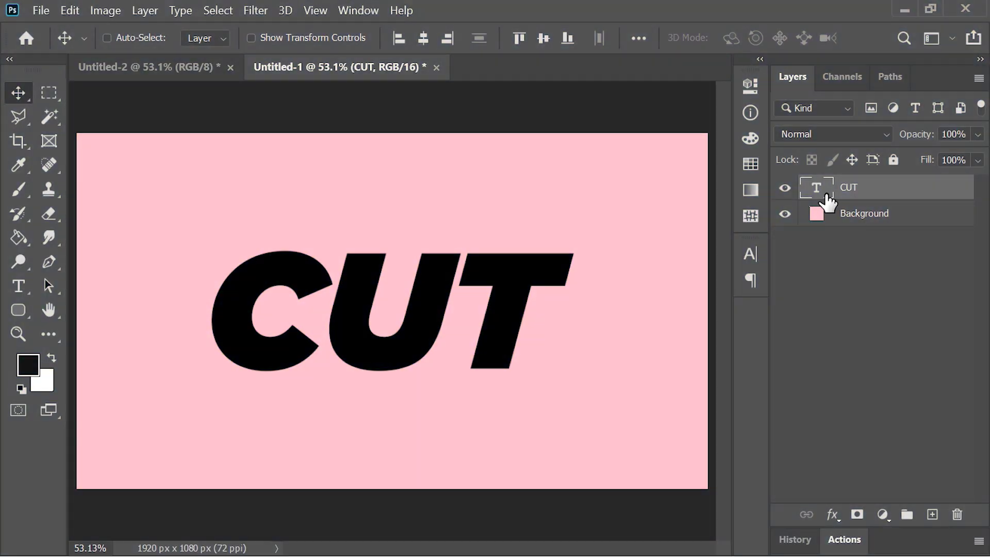
- Give CUT 16% fill, a white stroke and a 40% Multiply inner shadow
right_click(826, 201)
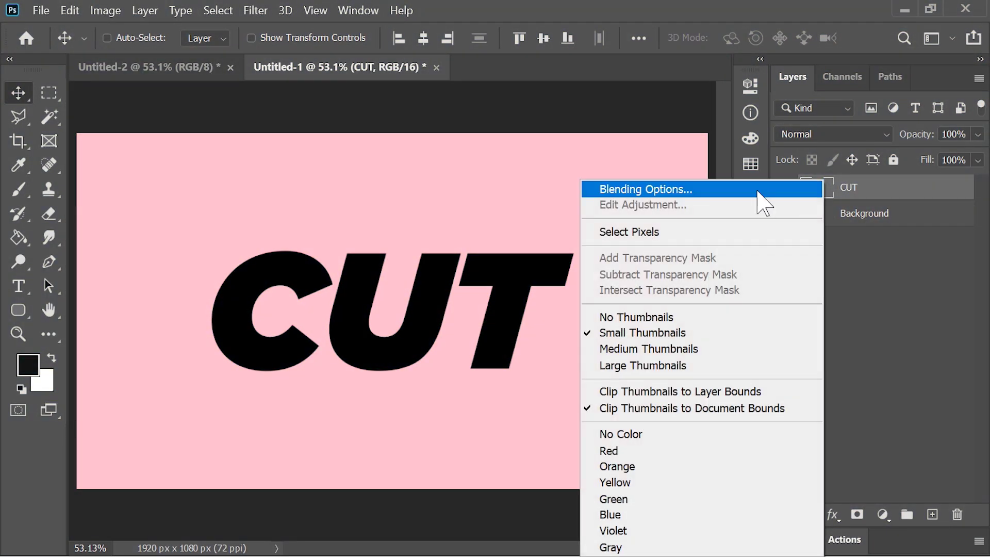
click(757, 189)
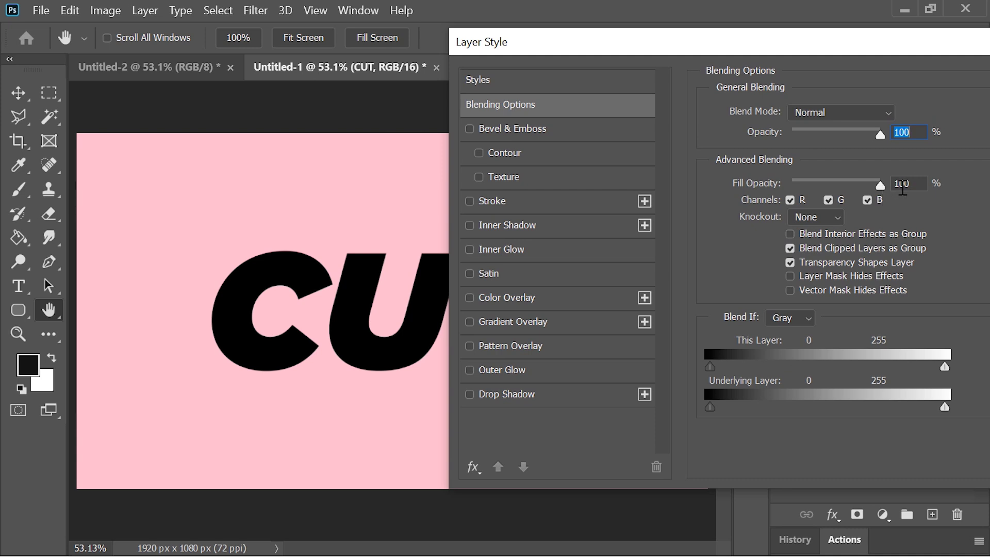
drag(882, 184, 806, 185)
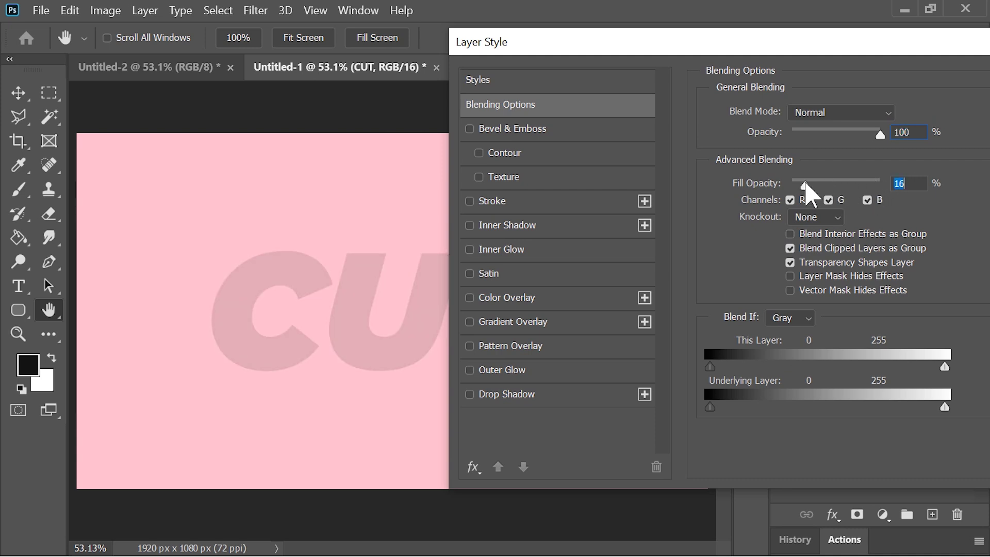
click(512, 202)
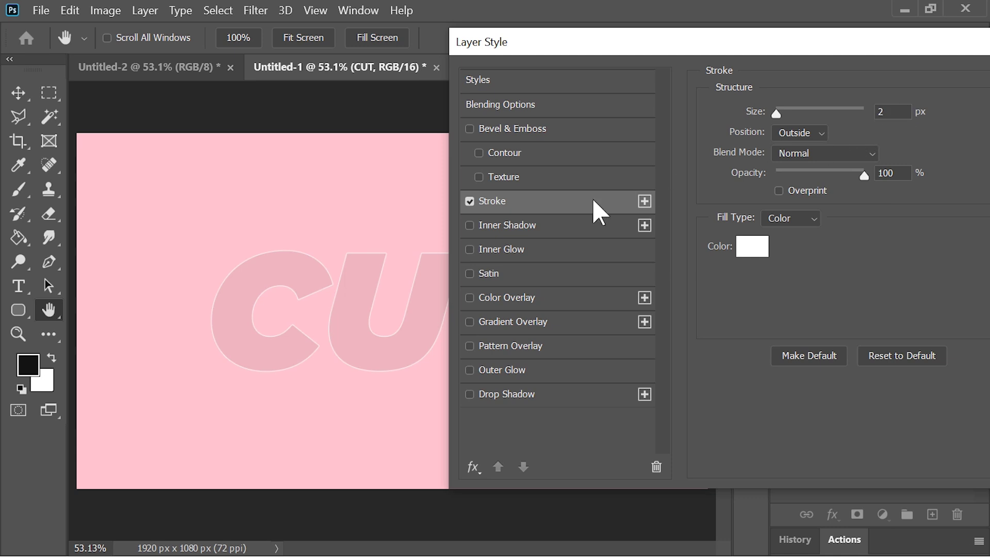
click(529, 226)
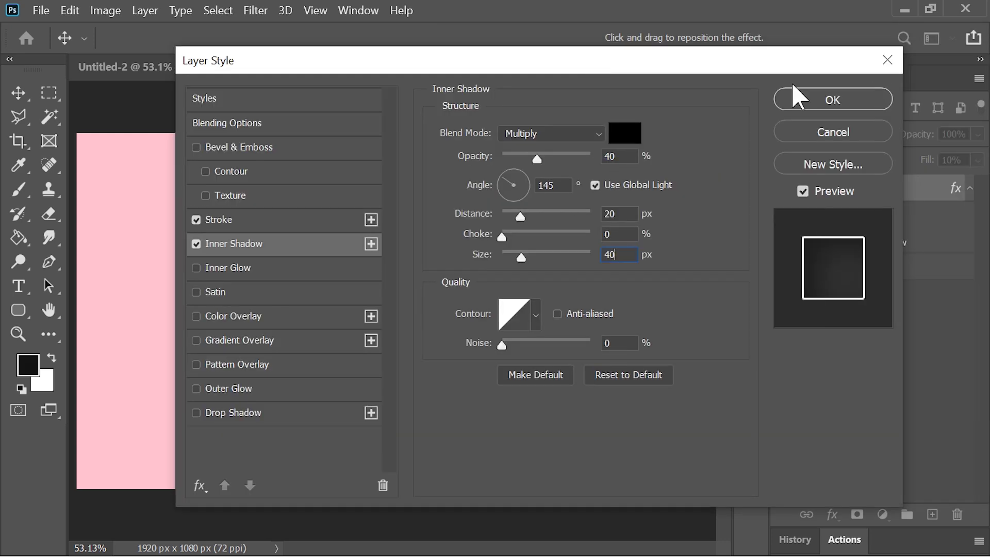
click(804, 96)
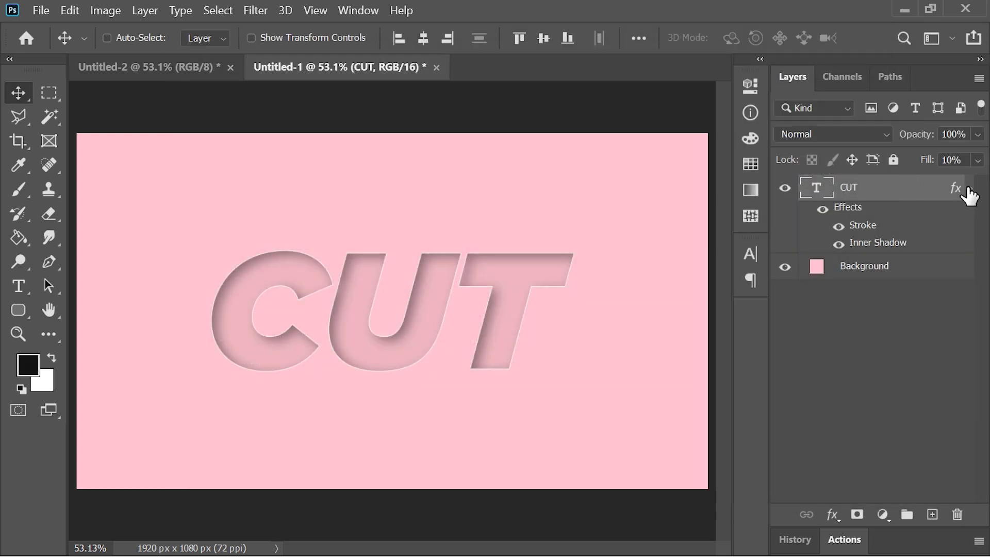
- Replace the CUT text with new wording and select all of it
double_click(822, 192)
text(WAQAS)
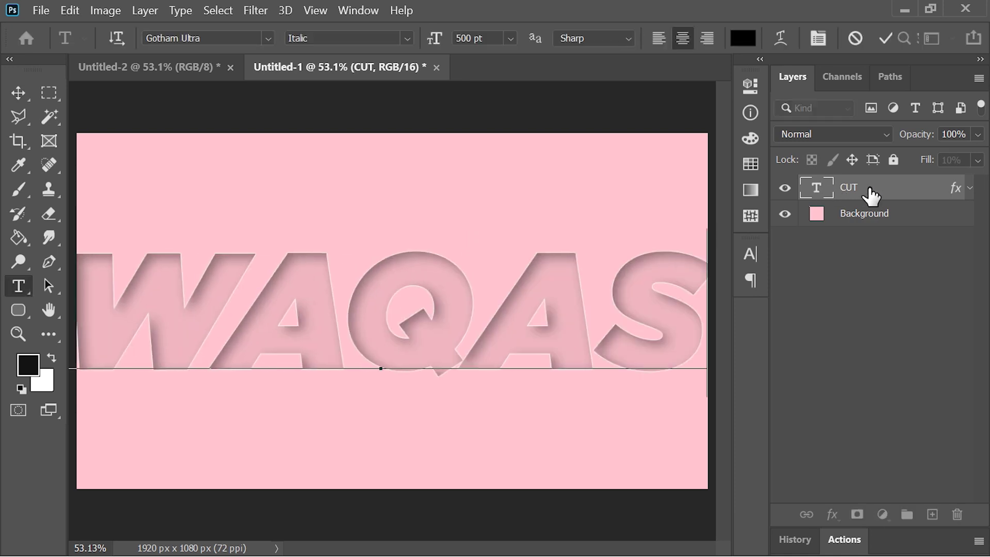
key(ctrl+a)
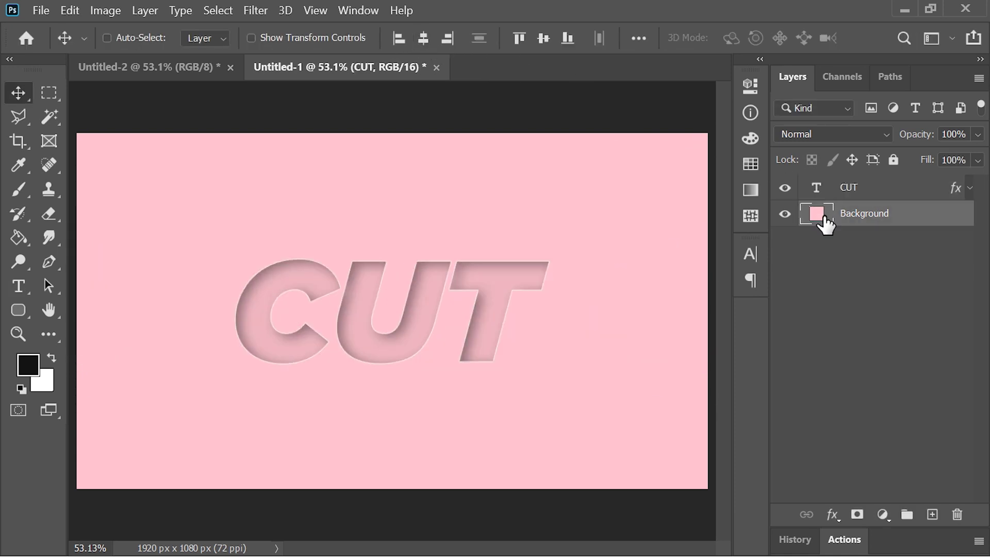
- Change the Background fill colour to light blue
double_click(820, 217)
click(757, 159)
click(910, 53)
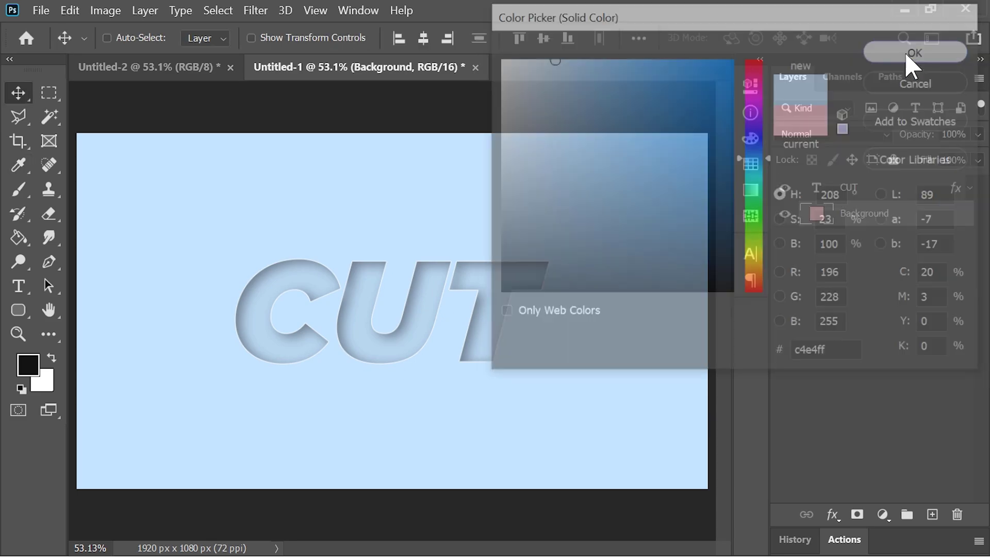